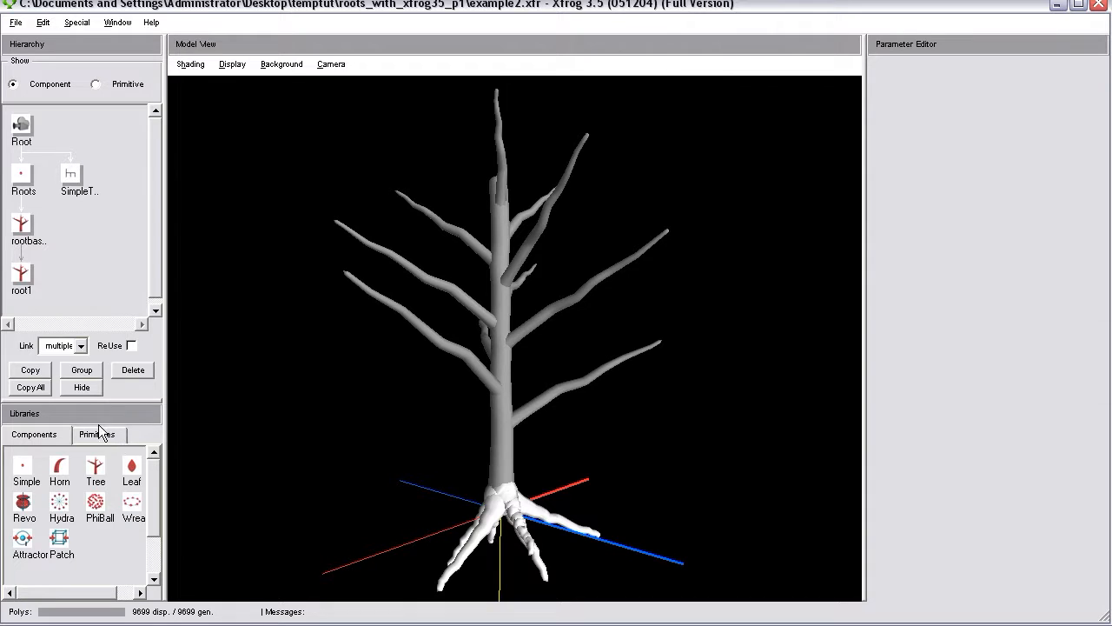
Examine the finished example tree's roots and trunk base from several angles.
drag(584, 479, 465, 320)
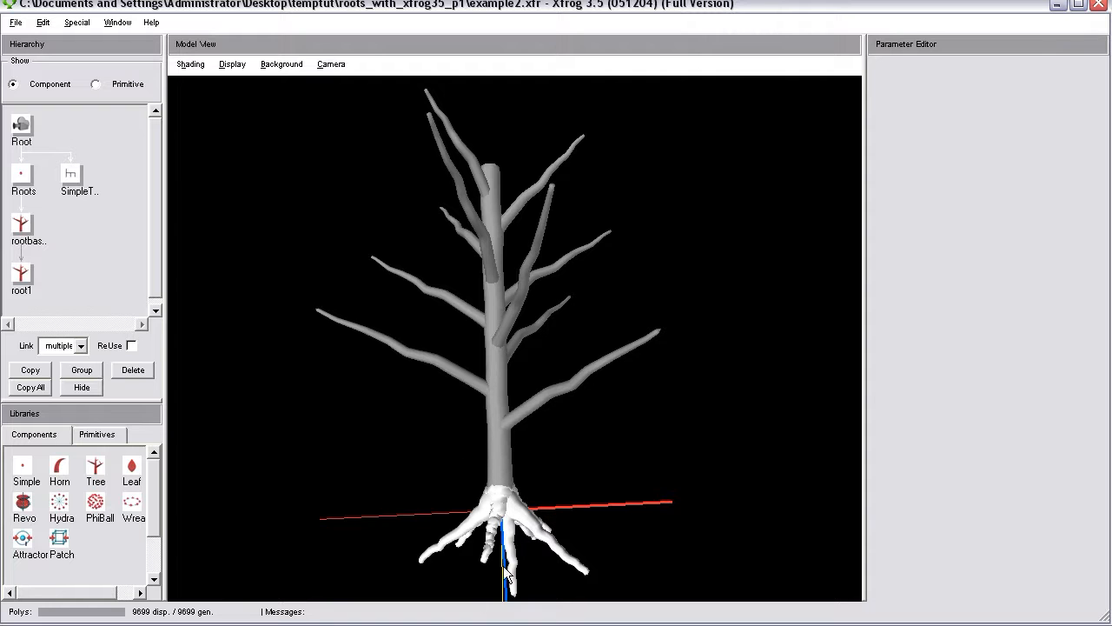
drag(594, 505, 455, 511)
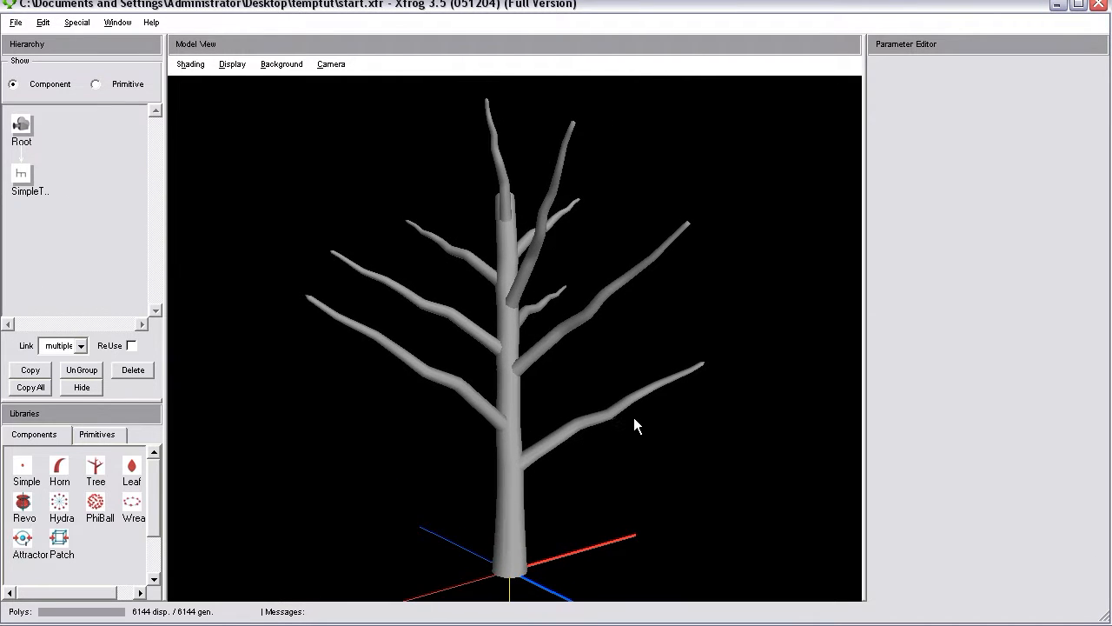
drag(633, 417, 516, 379)
drag(551, 445, 582, 416)
right_drag(581, 417, 600, 569)
middle_drag(600, 569, 610, 495)
right_drag(600, 425, 581, 456)
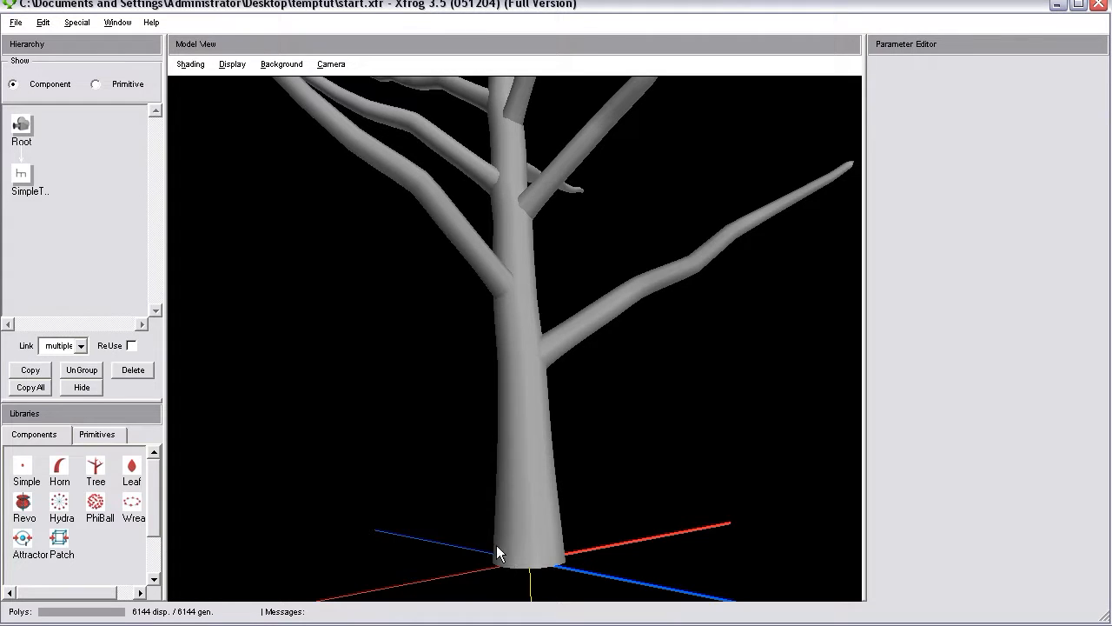
Add an Attractor component to the hierarchy as a child of Root.
drag(547, 525, 369, 551)
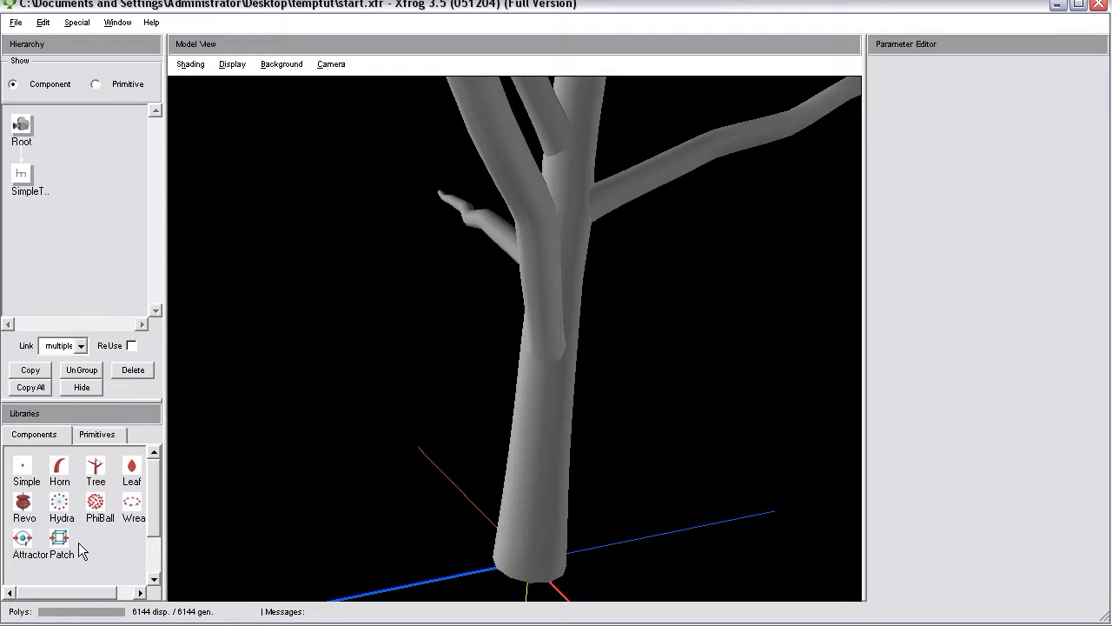
drag(563, 487, 533, 456)
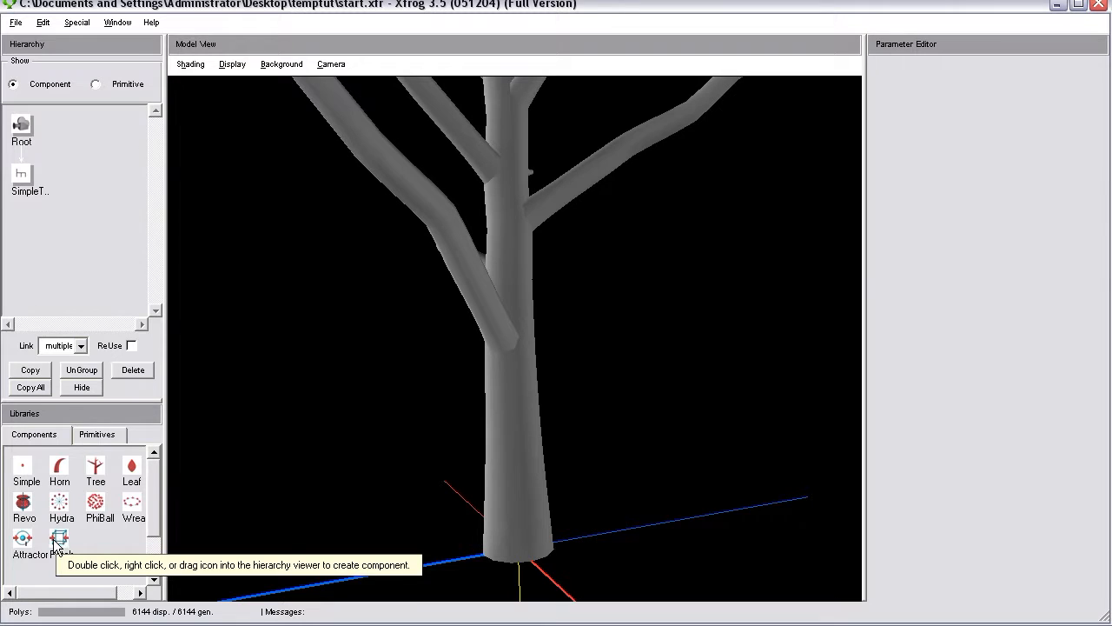
drag(483, 548, 643, 537)
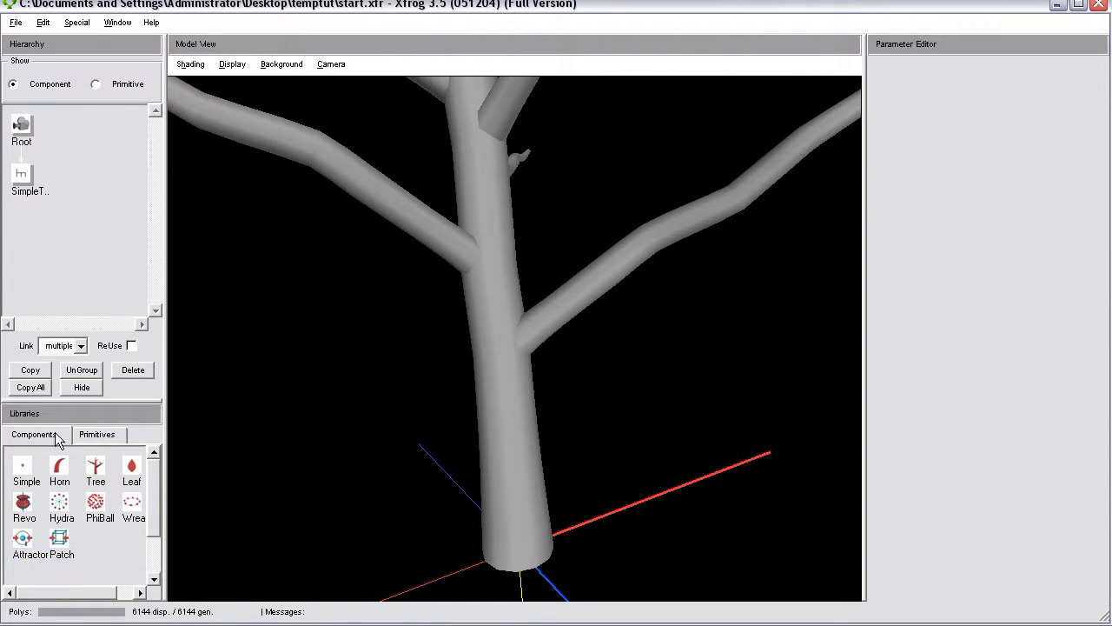
click(18, 182)
drag(22, 539, 21, 126)
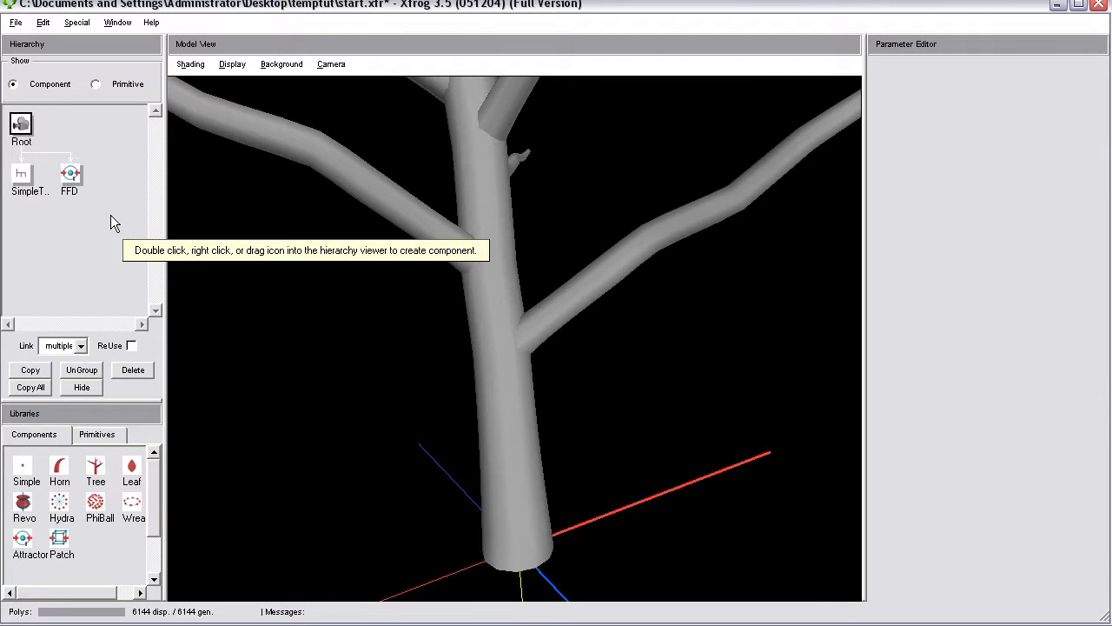
Ungroup SimpleTree and place the FFD component between it and the Tree component in the hierarchy.
click(22, 179)
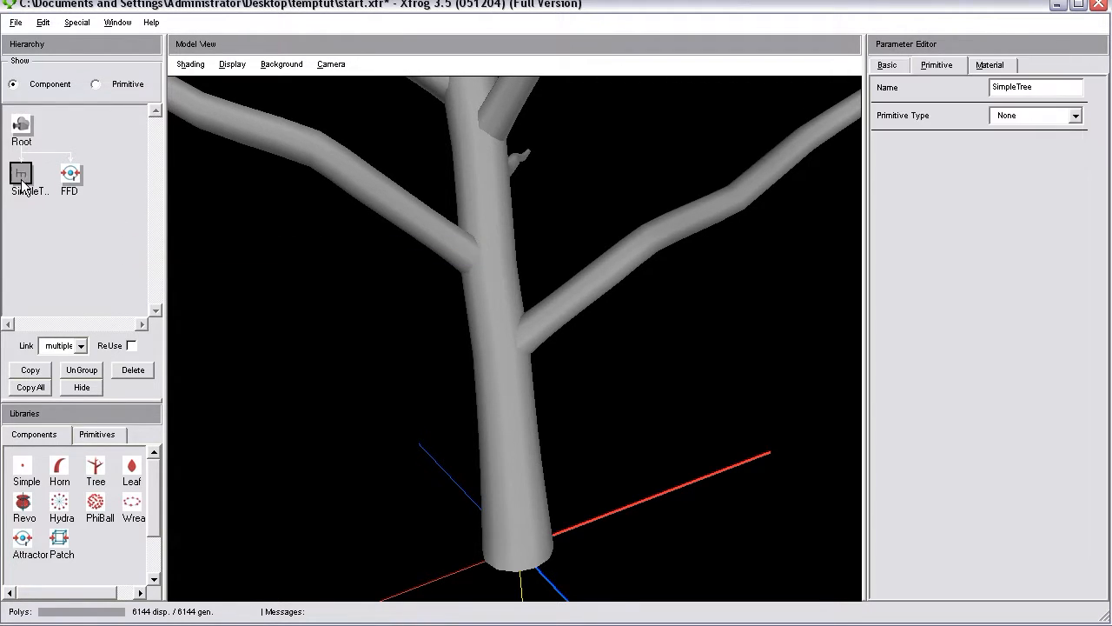
click(80, 372)
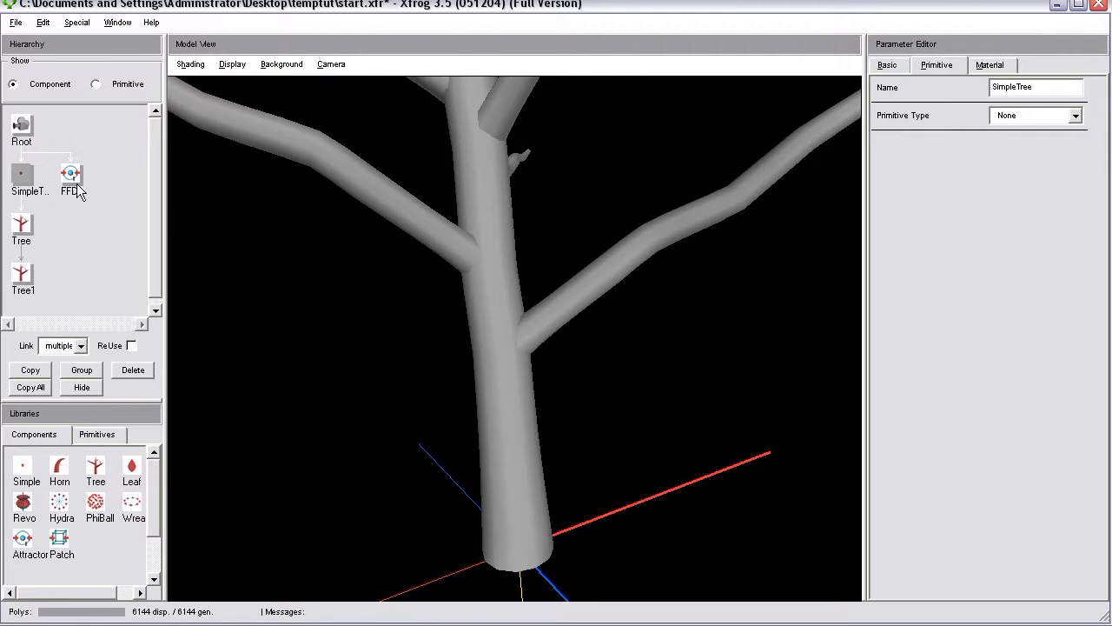
drag(71, 174, 24, 175)
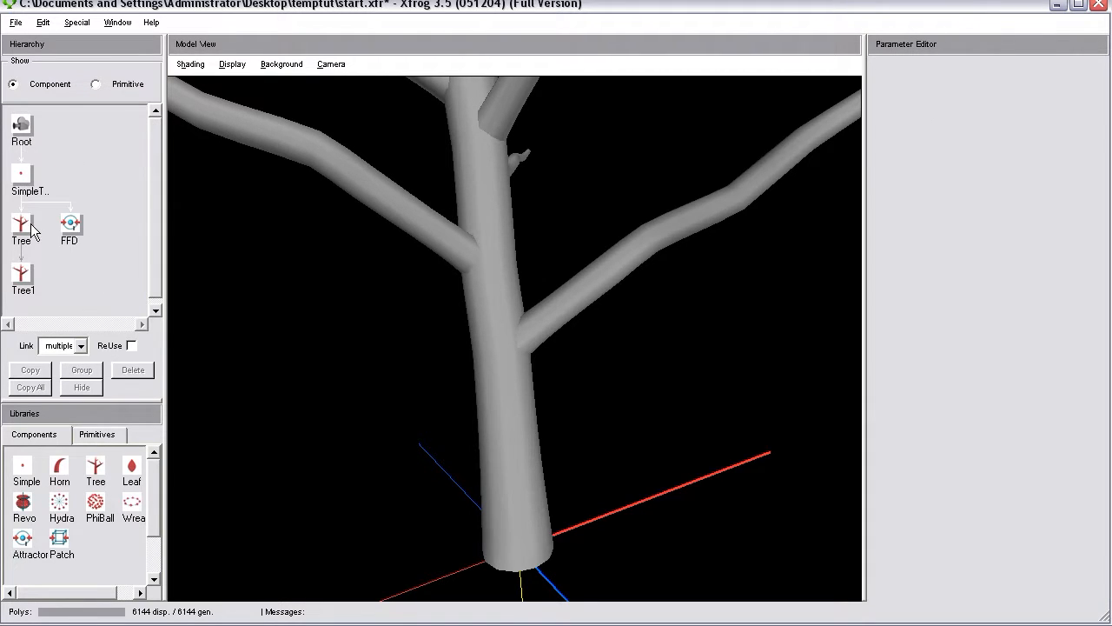
mouse_move(70, 243)
mouse_down()
mouse_move(23, 181)
mouse_move(21, 243)
mouse_move(74, 231)
mouse_up()
scroll(148, 252, down, 2)
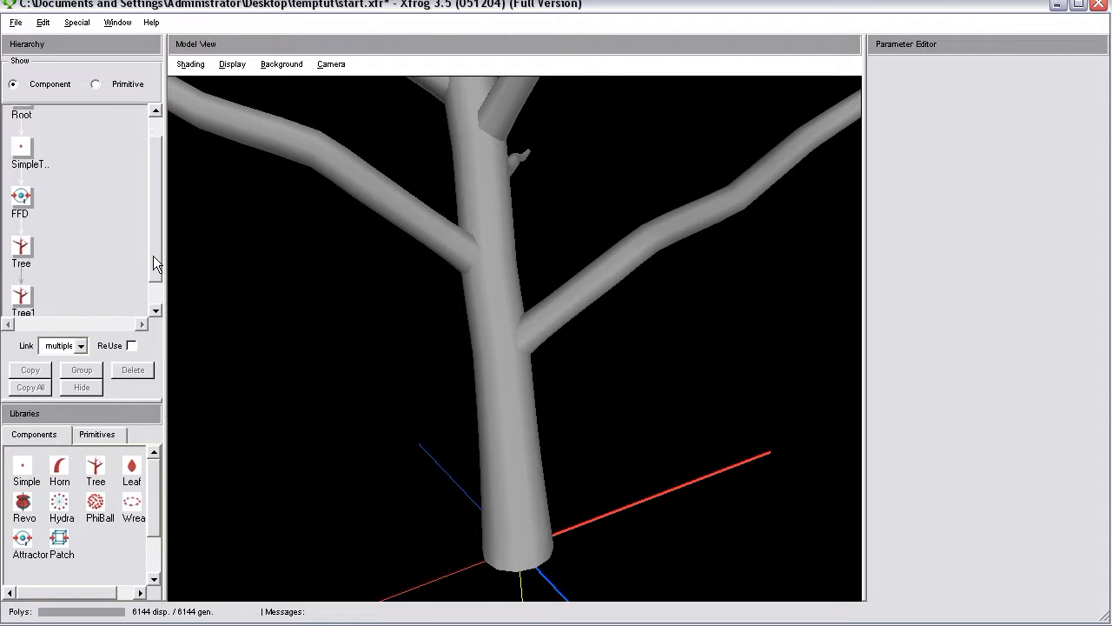
drag(19, 285, 51, 171)
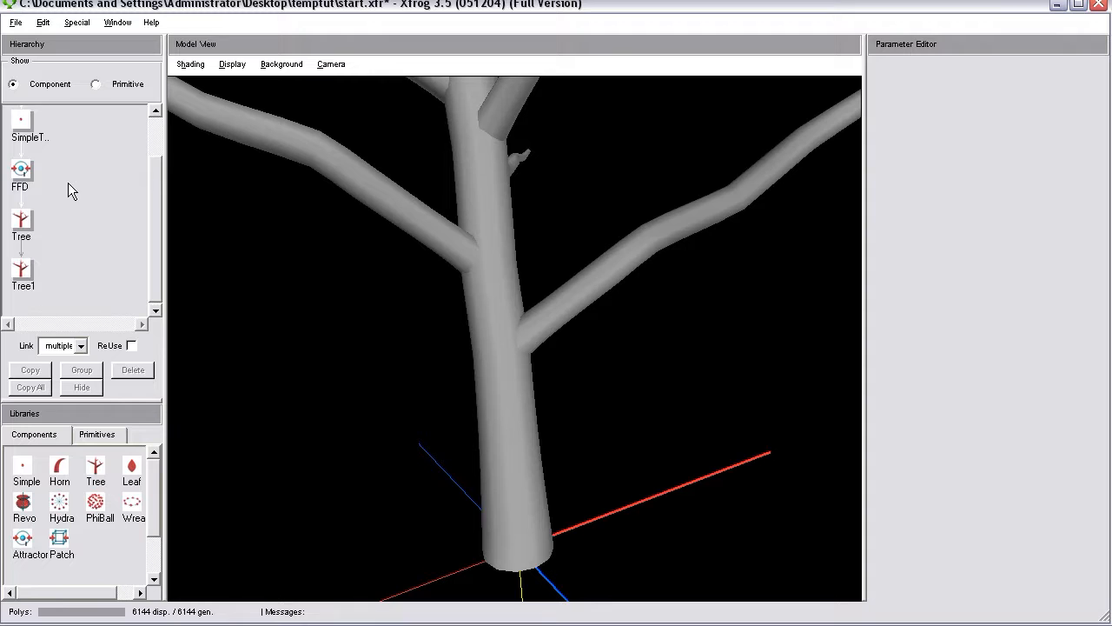
drag(22, 275, 29, 170)
Open the FFD component's attractor parameters and inspect the trunk base.
click(22, 172)
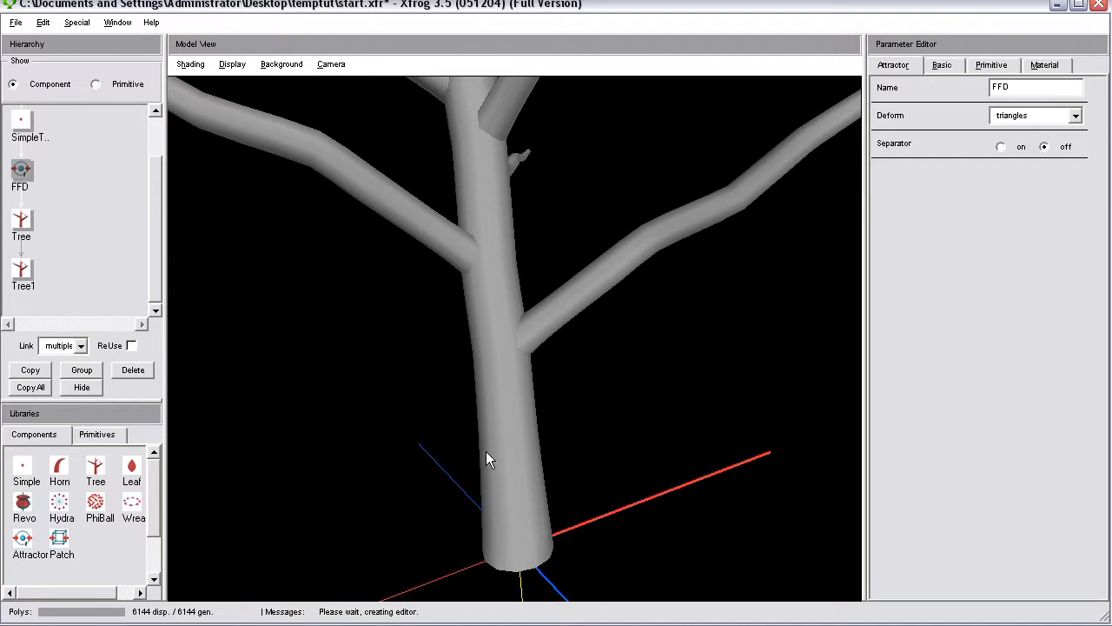
right_drag(513, 450, 521, 456)
drag(522, 458, 519, 381)
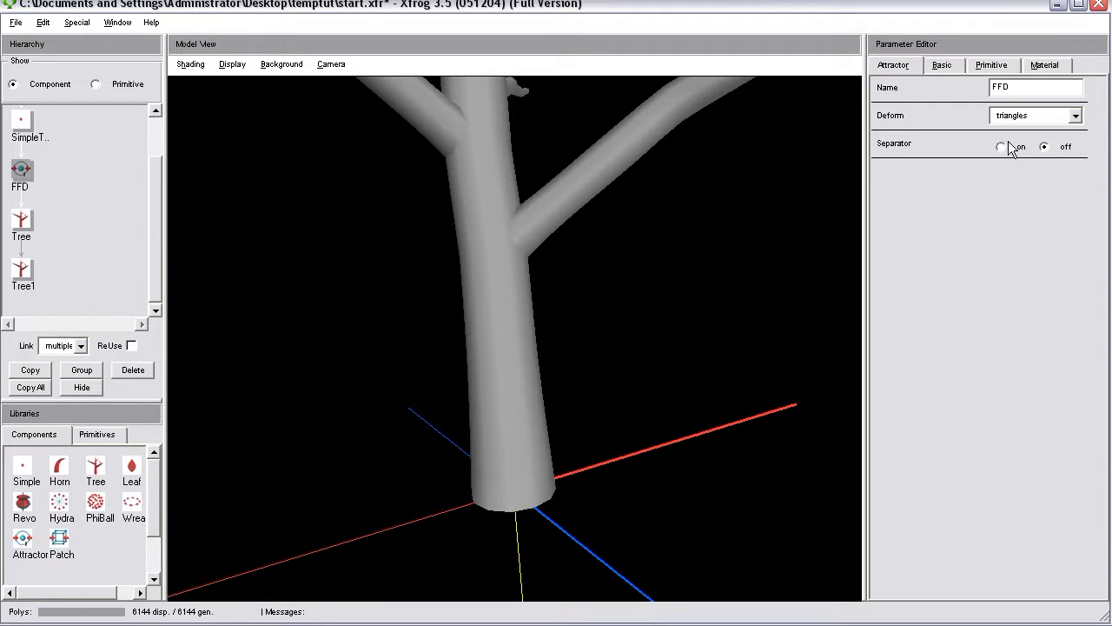
drag(582, 504, 511, 474)
drag(410, 489, 453, 503)
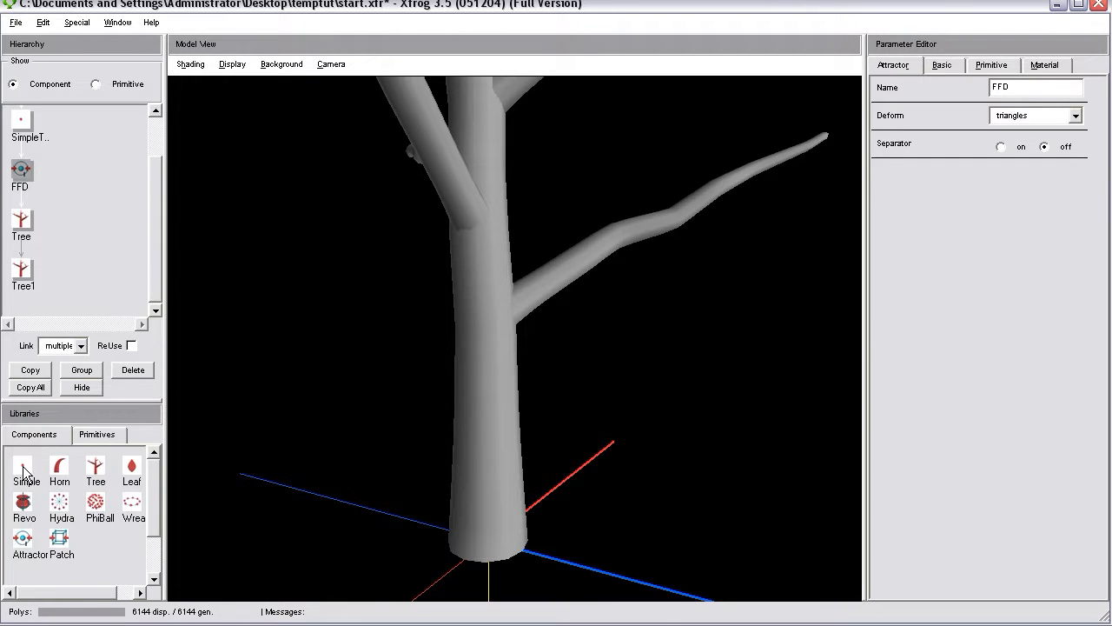
Add a Simple component under SimpleTree and set its primitive type to Attractor.
drag(24, 472, 22, 126)
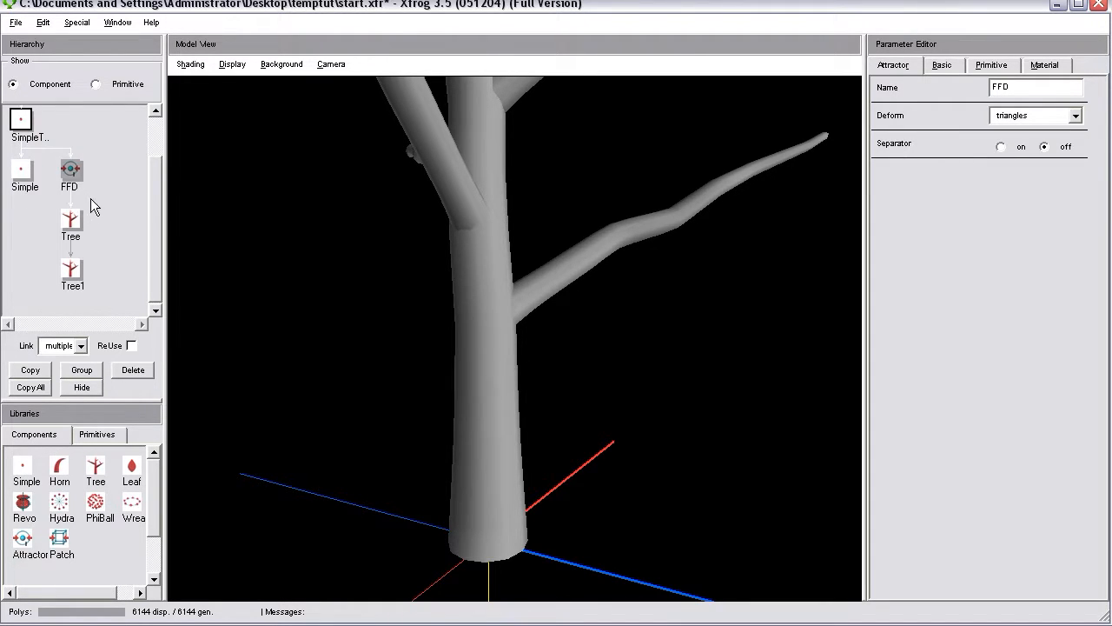
drag(501, 505, 507, 383)
drag(153, 173, 154, 150)
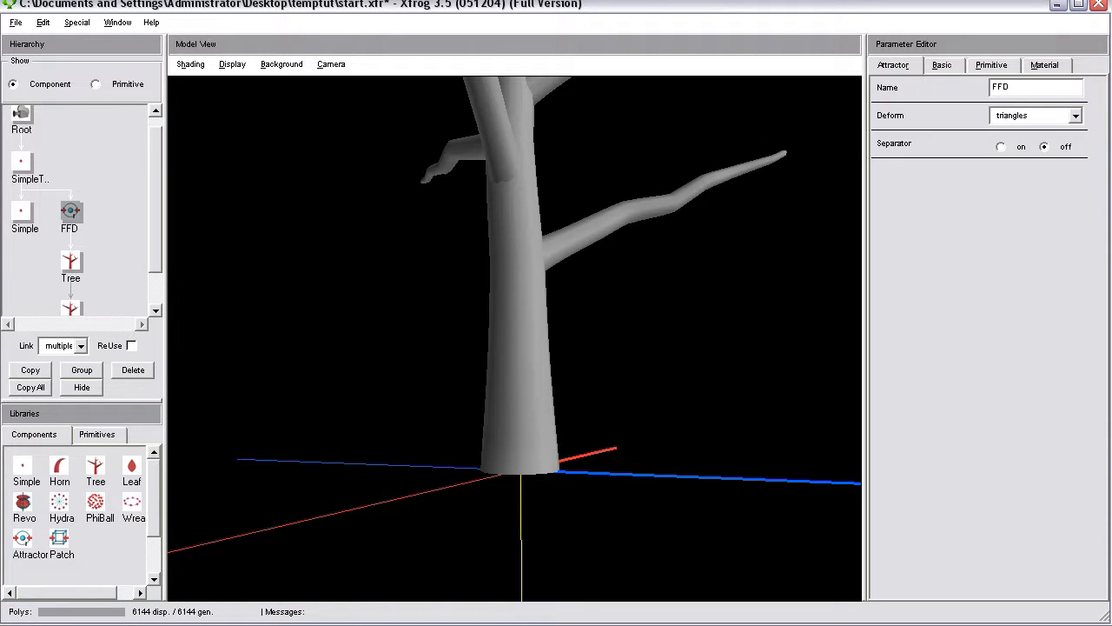
click(22, 222)
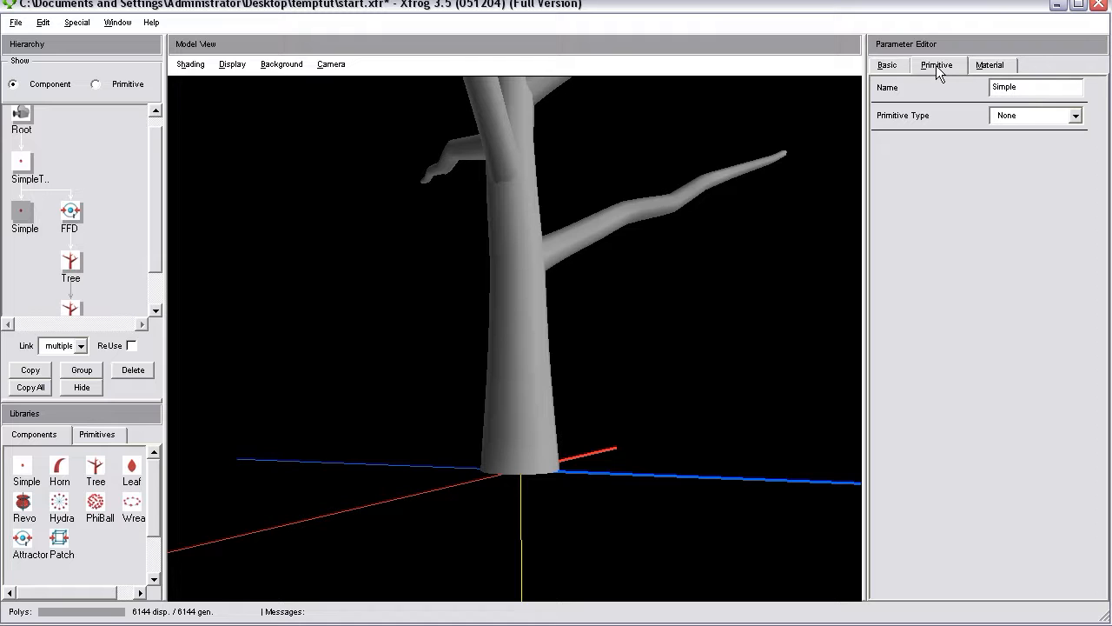
click(1025, 113)
scroll(1044, 156, down, 1)
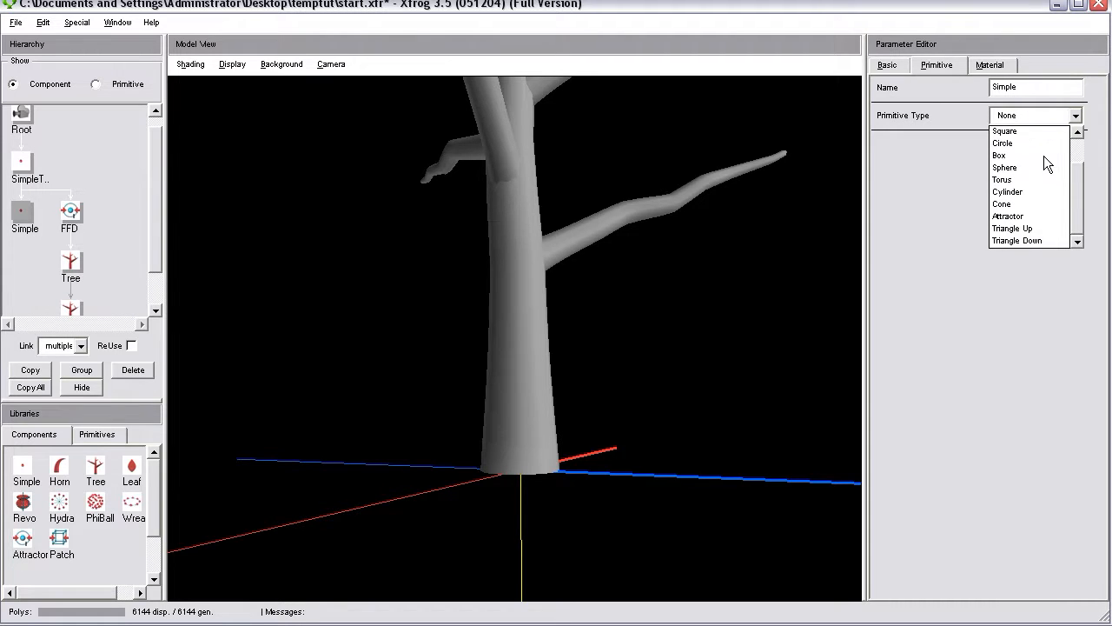
click(1015, 216)
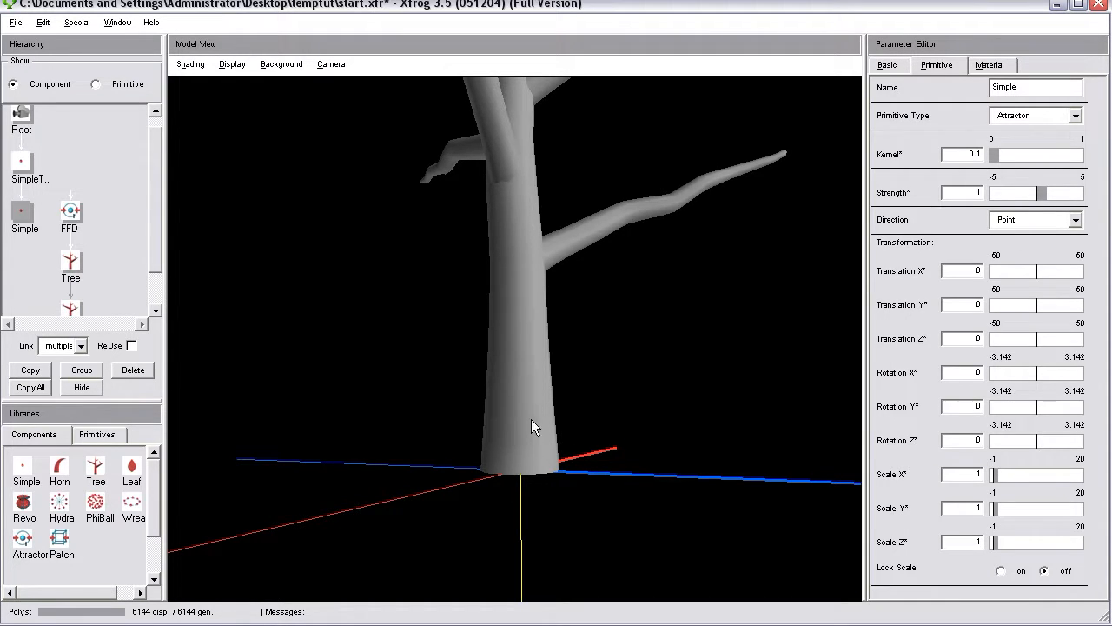
Turn on the display of attractors in the model view and inspect the attractor at the trunk base.
drag(534, 471, 697, 434)
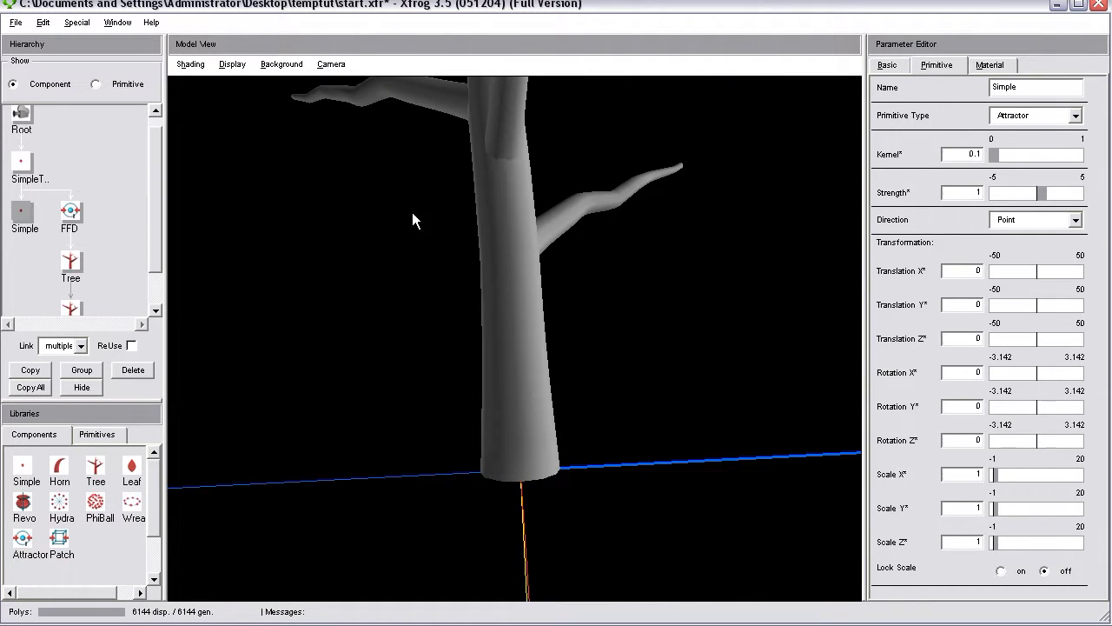
click(232, 66)
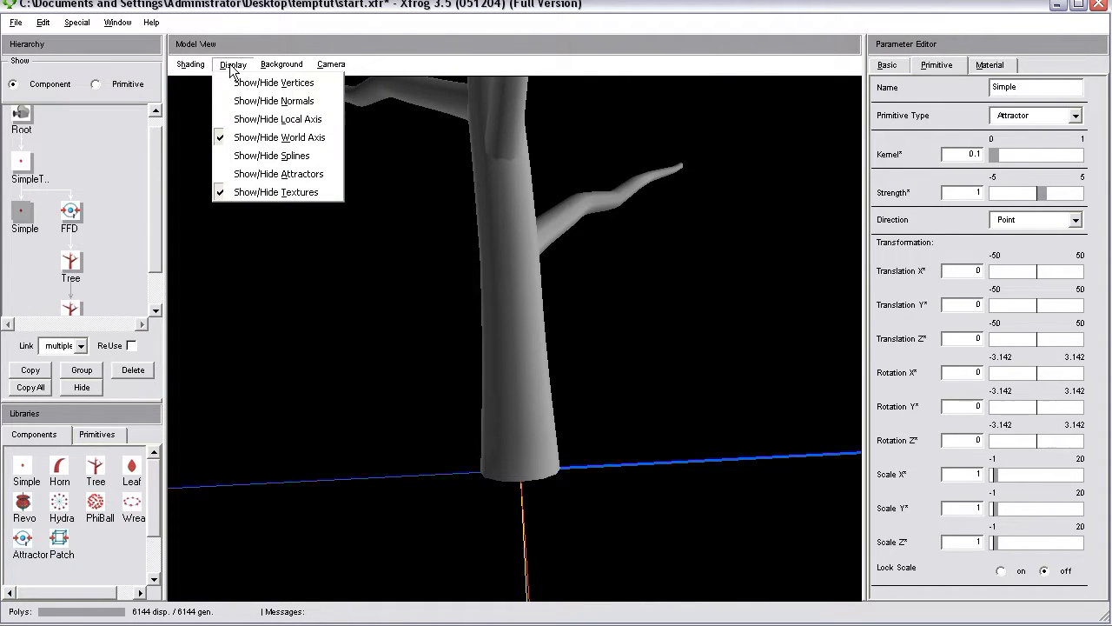
click(264, 177)
middle_drag(532, 427, 488, 390)
drag(488, 390, 515, 309)
right_drag(514, 309, 528, 528)
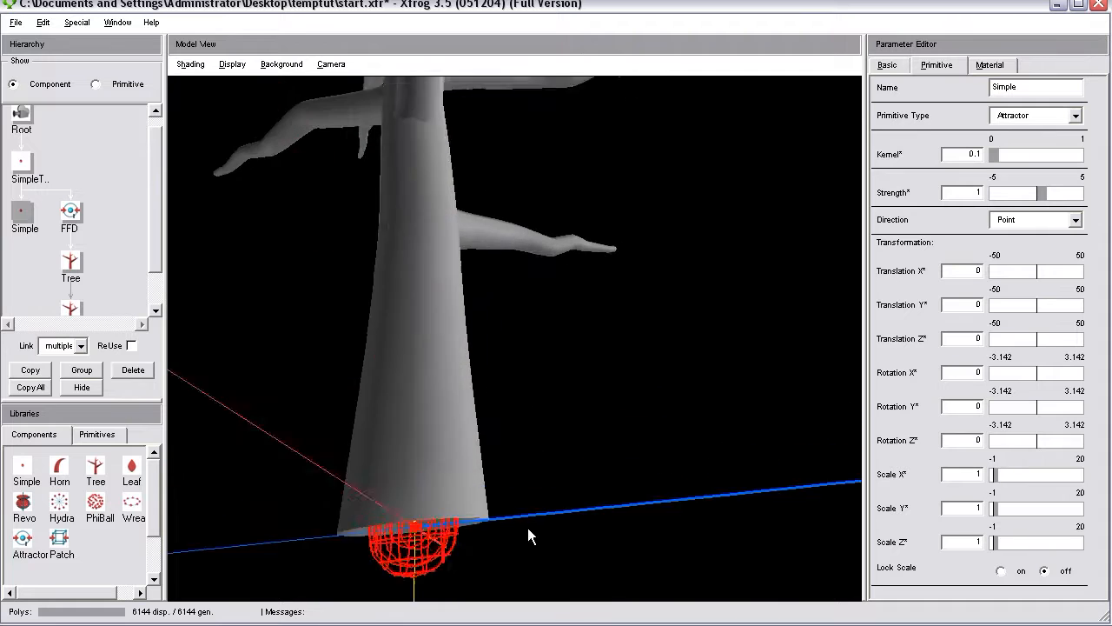
middle_drag(528, 527, 619, 435)
right_drag(584, 330, 571, 537)
middle_drag(571, 537, 565, 366)
drag(566, 366, 575, 315)
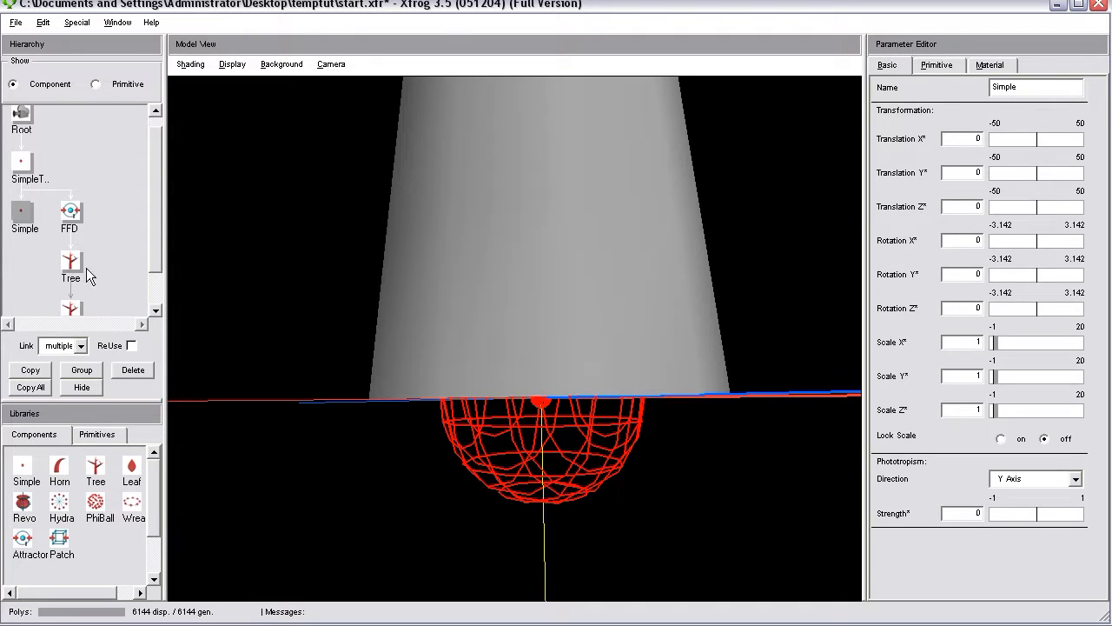
Set the Simple component's Translation X range to -5 through 5.
drag(422, 426, 629, 447)
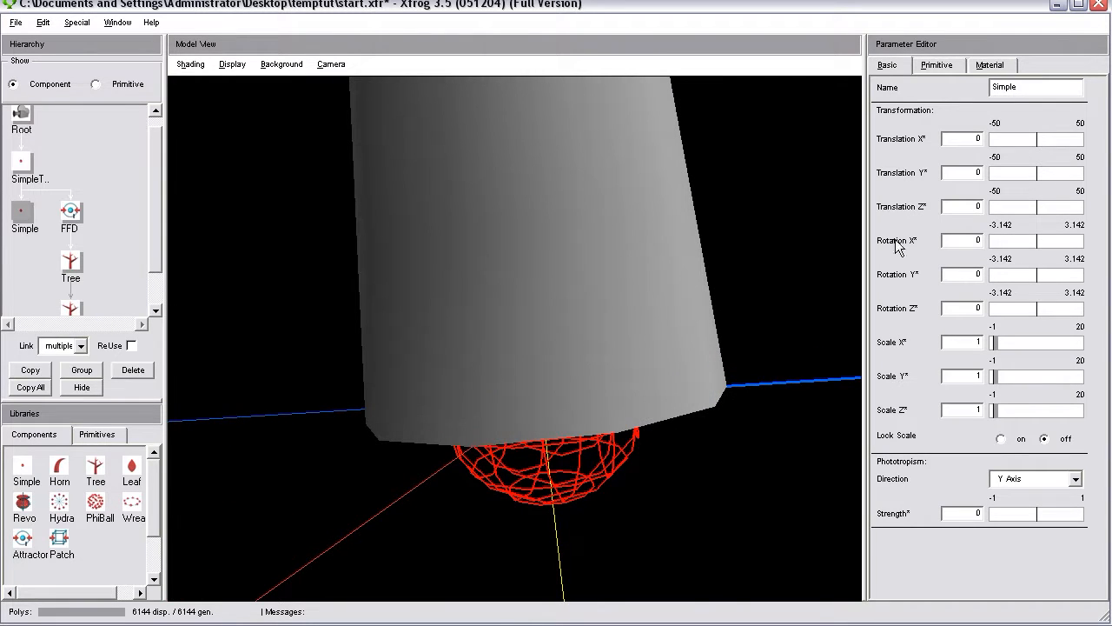
drag(521, 406, 735, 457)
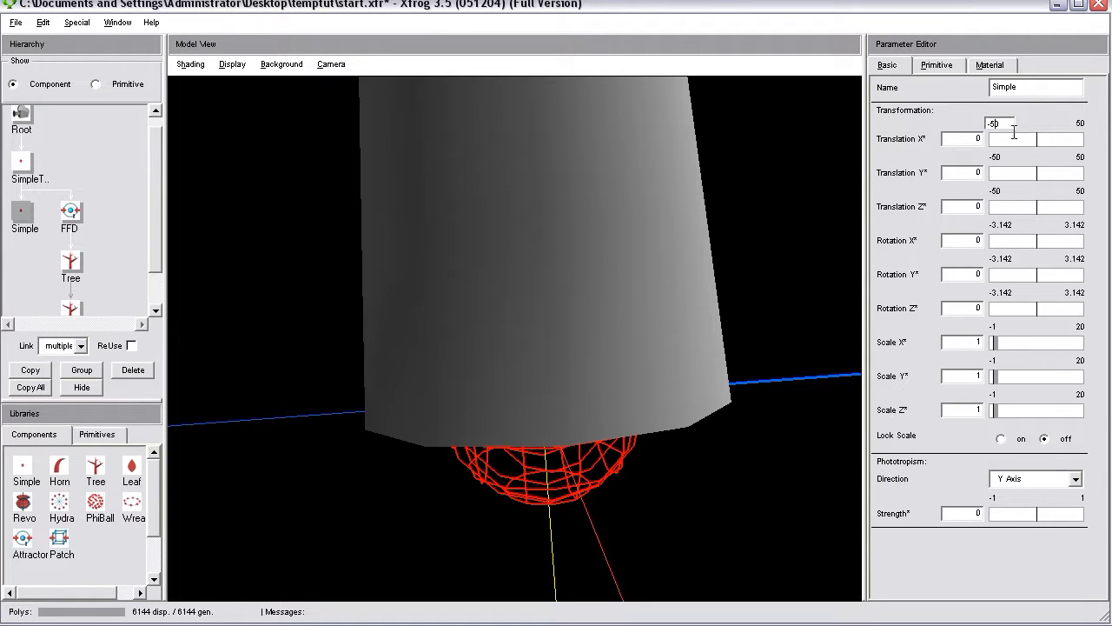
key(Return)
click(1078, 123)
text(5)
key(Return)
Set the Simple component's Translation Y and Translation Z ranges to -5 through 5.
click(1005, 159)
key(Return)
click(1081, 158)
key(Return)
click(1008, 189)
key(BackSpace)
key(Return)
click(1080, 191)
key(Return)
Move the attractor to the trunk's edge with a Translation X of about 0.636.
drag(1041, 140, 1043, 138)
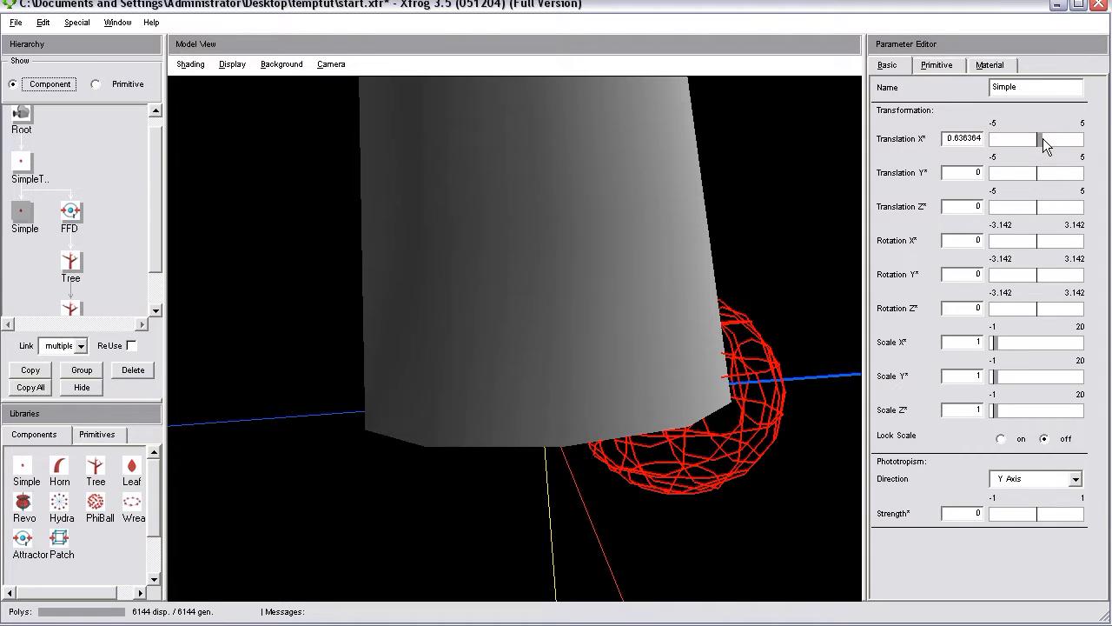
drag(635, 382, 599, 404)
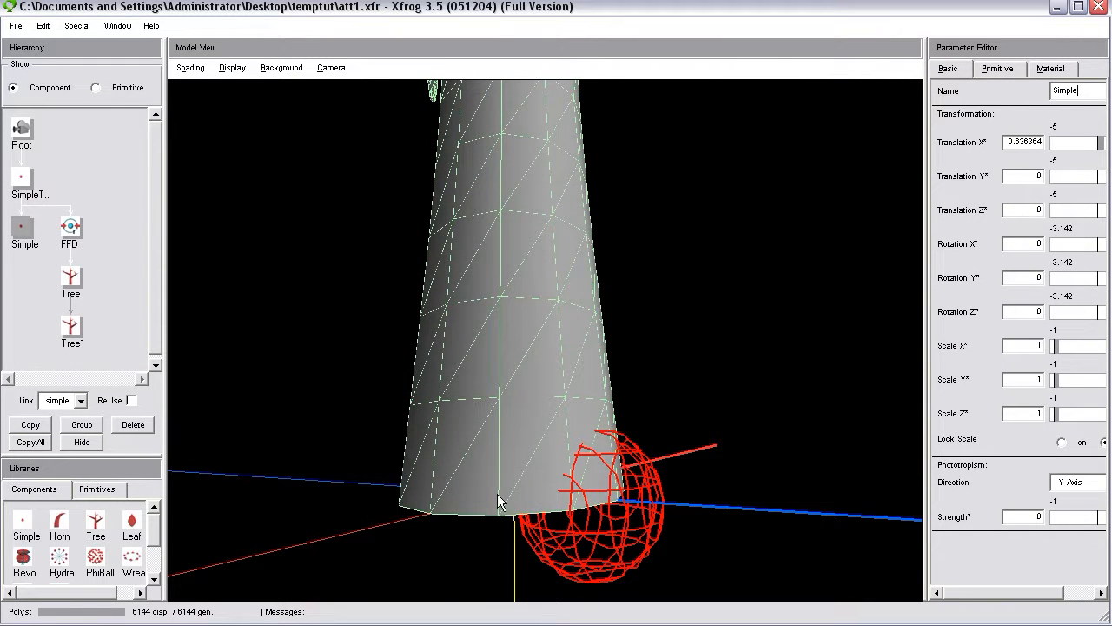
drag(497, 494, 540, 459)
drag(619, 459, 612, 410)
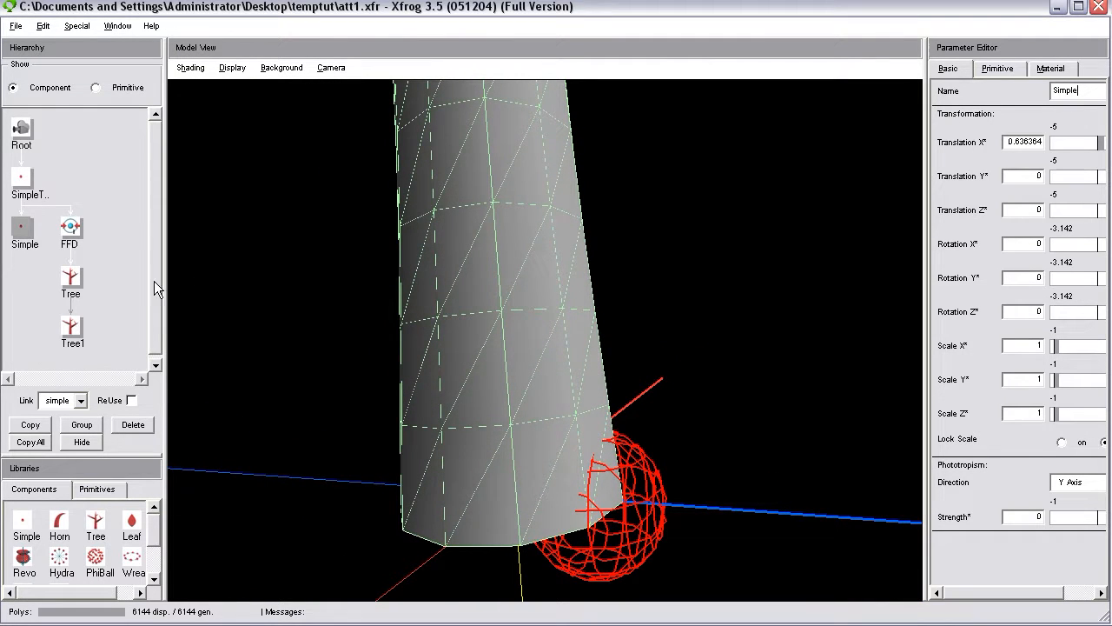
Link the Simple component as a child of FFD so that its attractor deforms the trunk base.
click(73, 278)
click(71, 228)
click(72, 328)
drag(159, 519, 155, 555)
click(119, 312)
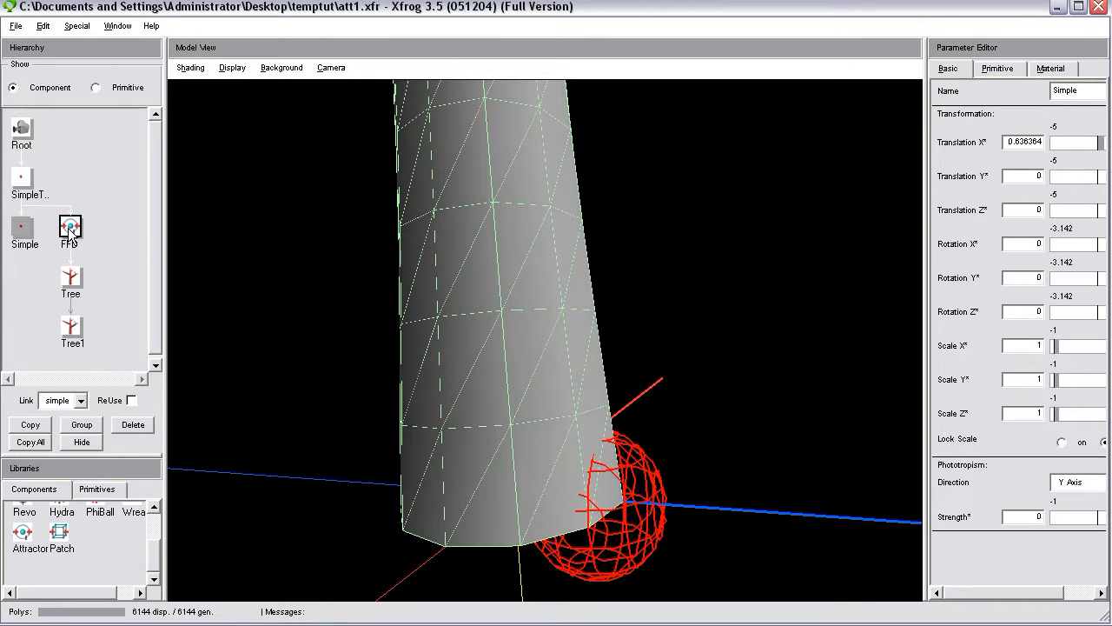
drag(69, 231, 70, 233)
drag(702, 474, 648, 481)
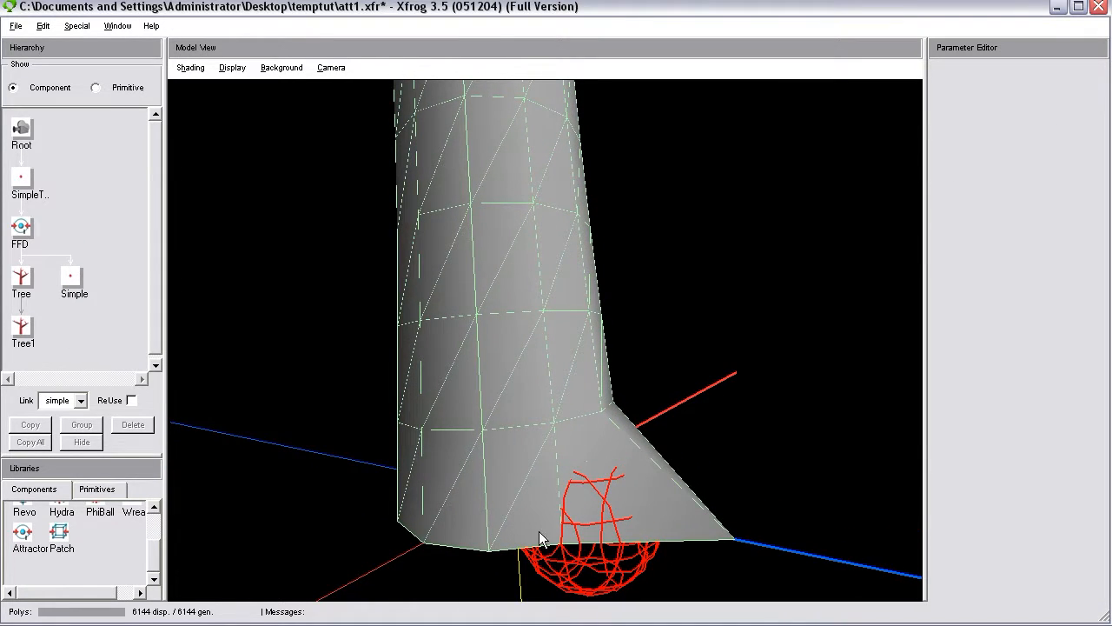
right_drag(674, 529, 671, 406)
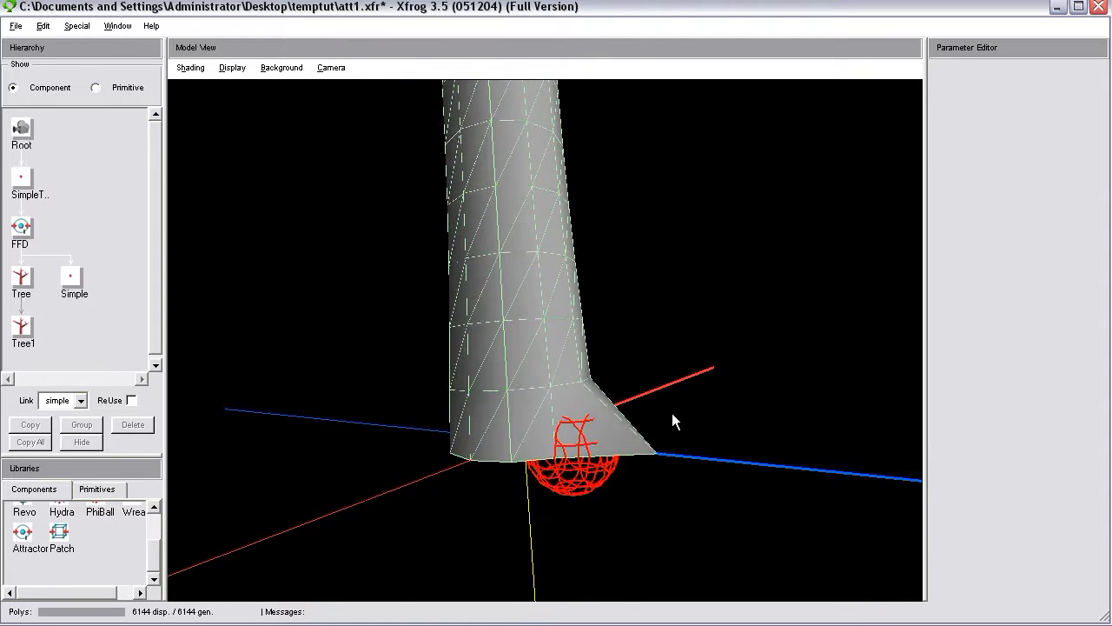
middle_drag(672, 413, 669, 466)
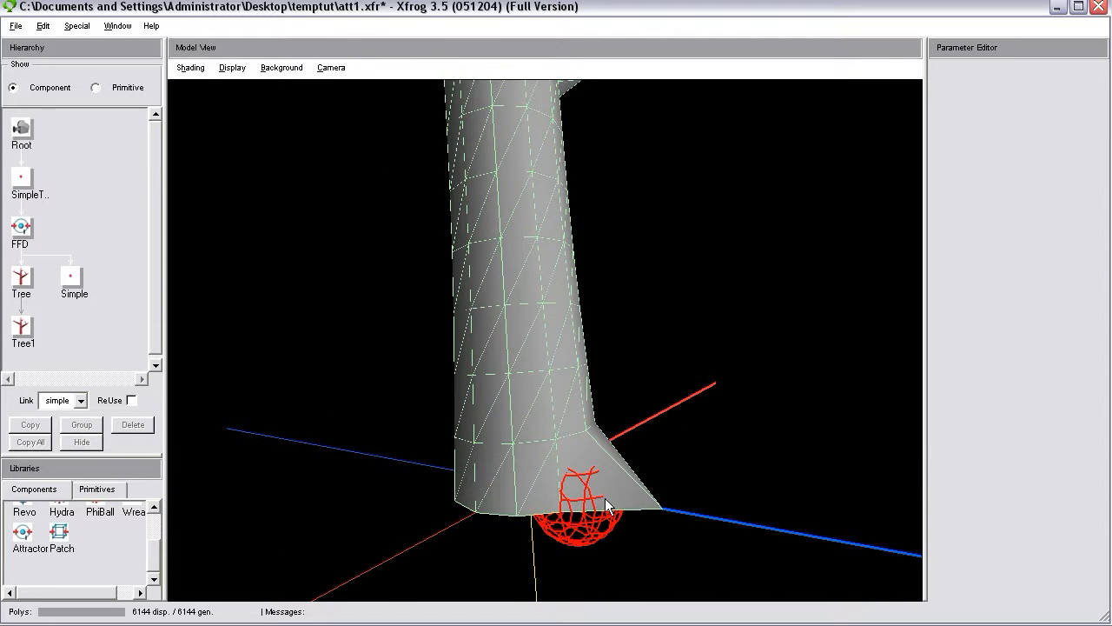
Rename the Simple component under FFD to Attractor1.
click(68, 276)
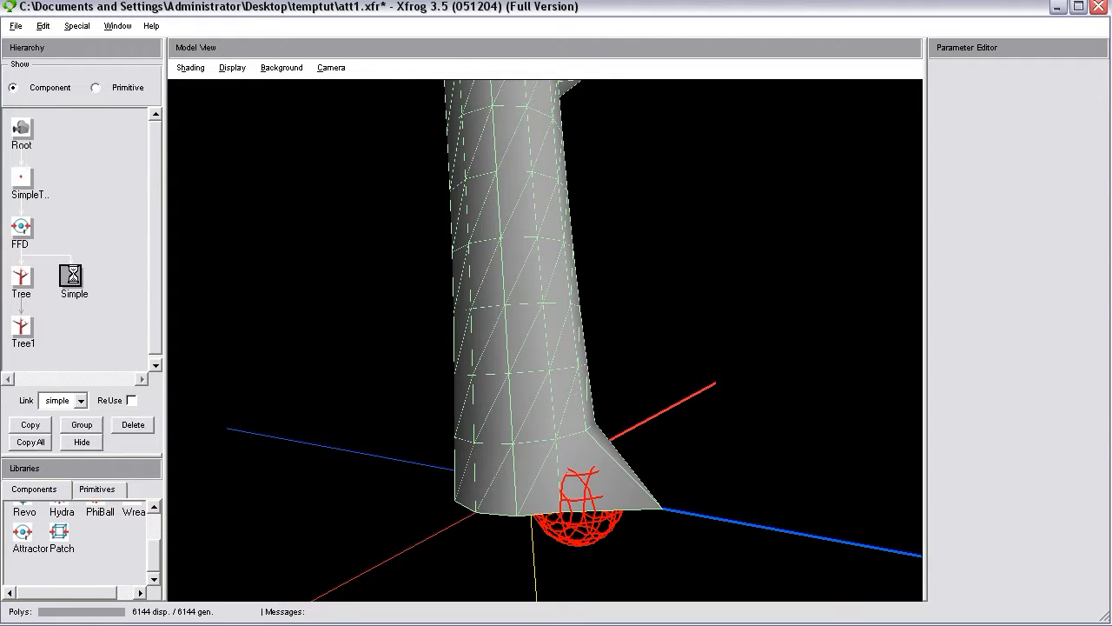
double_click(1076, 92)
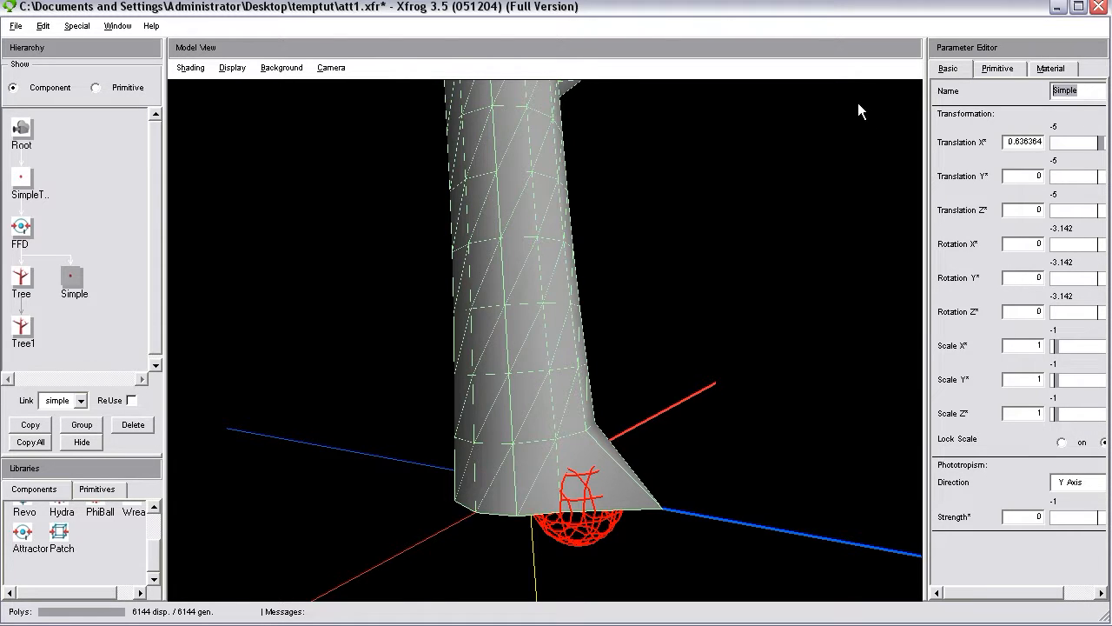
text(Attractor1)
Widen the parameter editor with the Tree component selected and set its stem Segments to 80.
drag(546, 306, 387, 387)
mouse_move(522, 481)
mouse_down()
mouse_move(573, 506)
mouse_move(518, 501)
mouse_up()
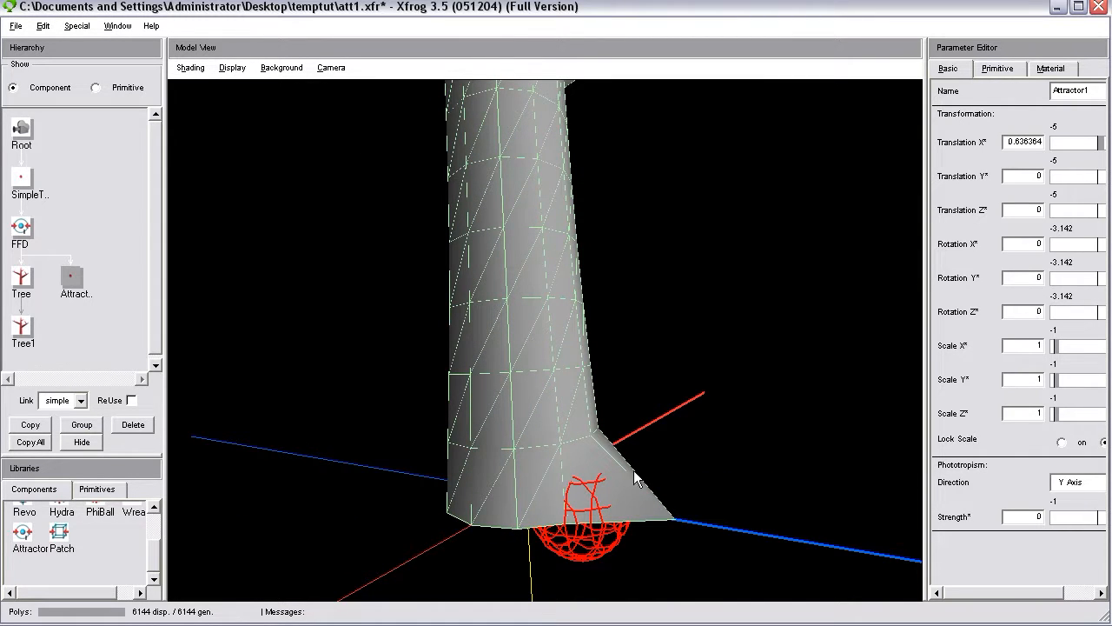
drag(612, 518, 697, 542)
drag(689, 503, 687, 479)
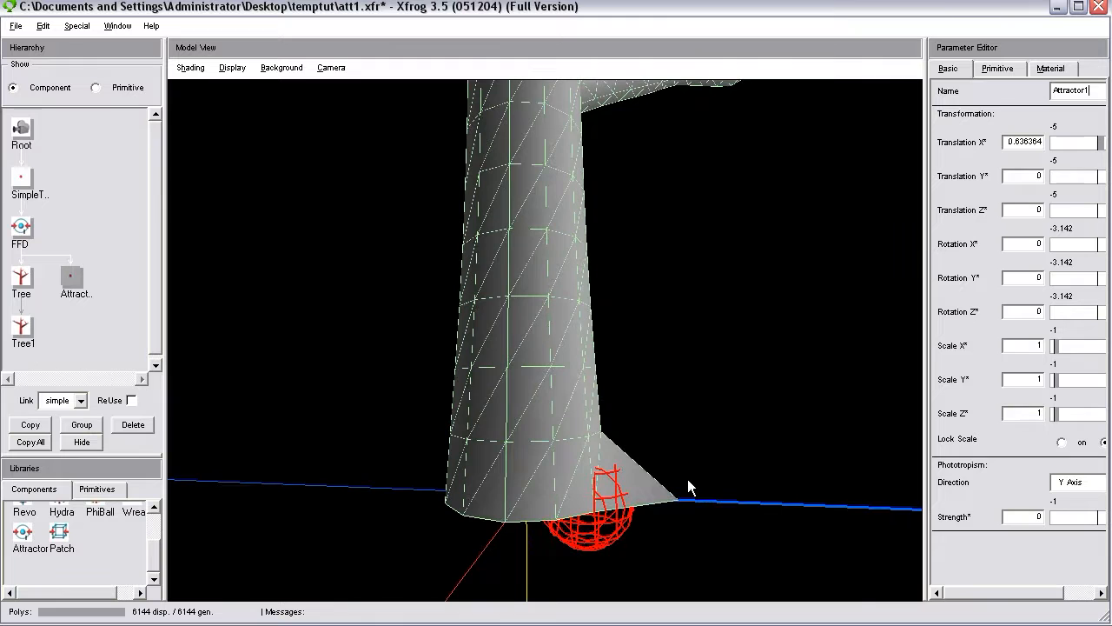
drag(630, 518, 456, 405)
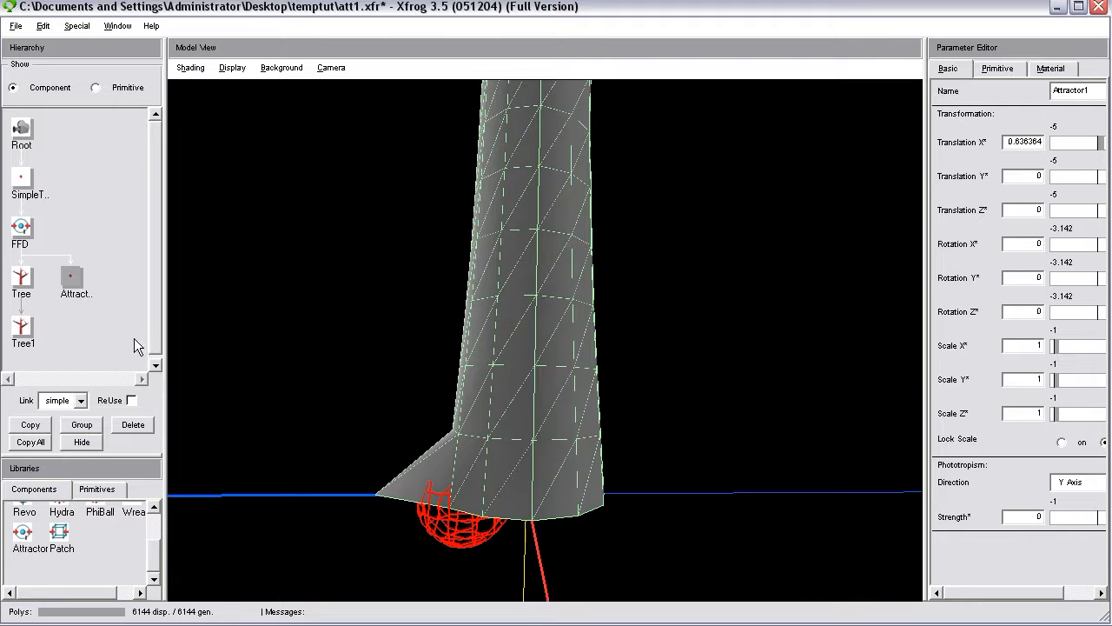
click(22, 280)
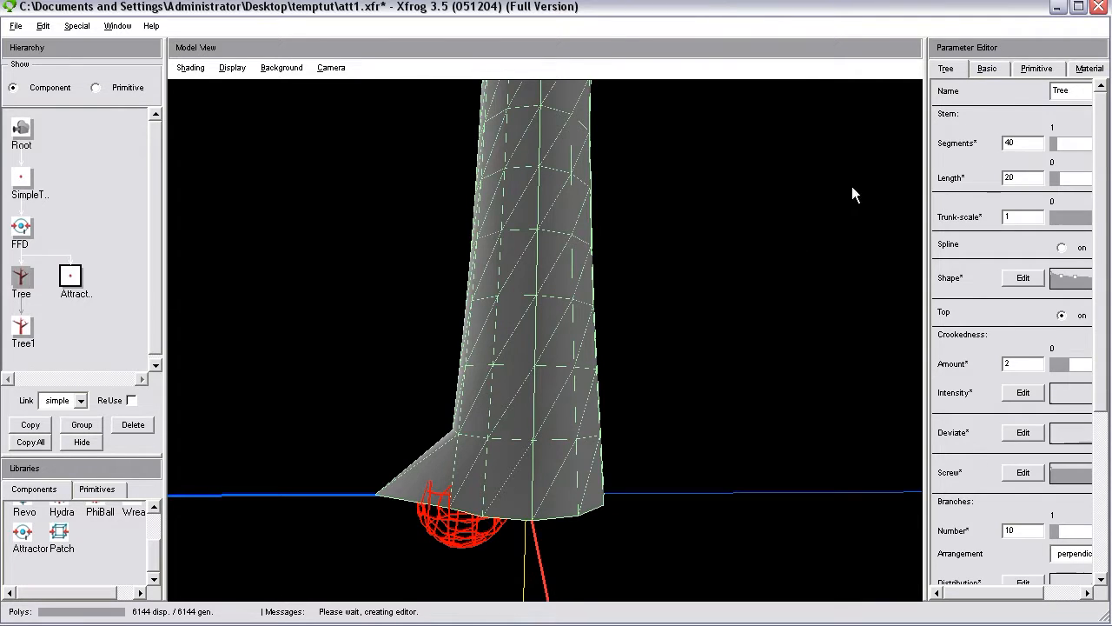
drag(928, 219, 845, 221)
drag(956, 146, 900, 150)
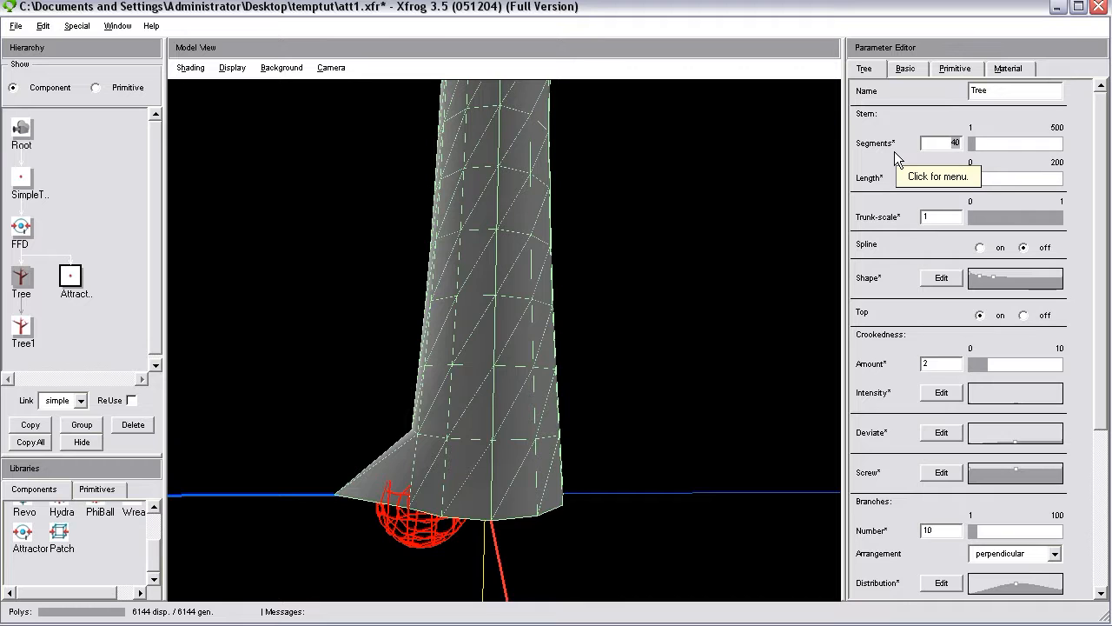
text(80)
key(Return)
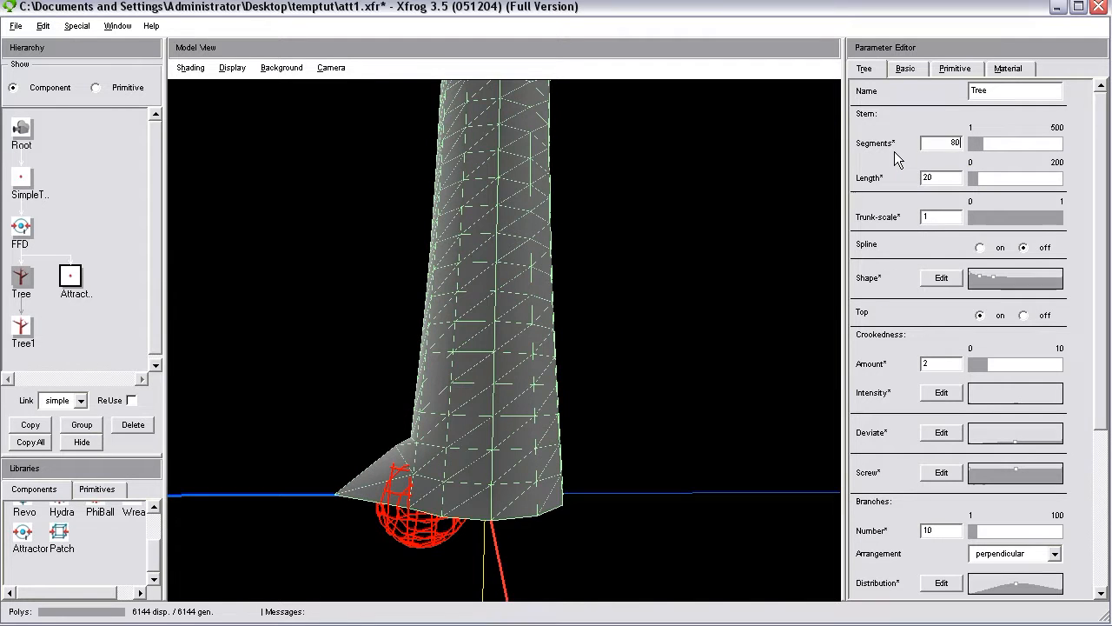
Set the Tree component's tube primitive to 36 Points.
click(955, 68)
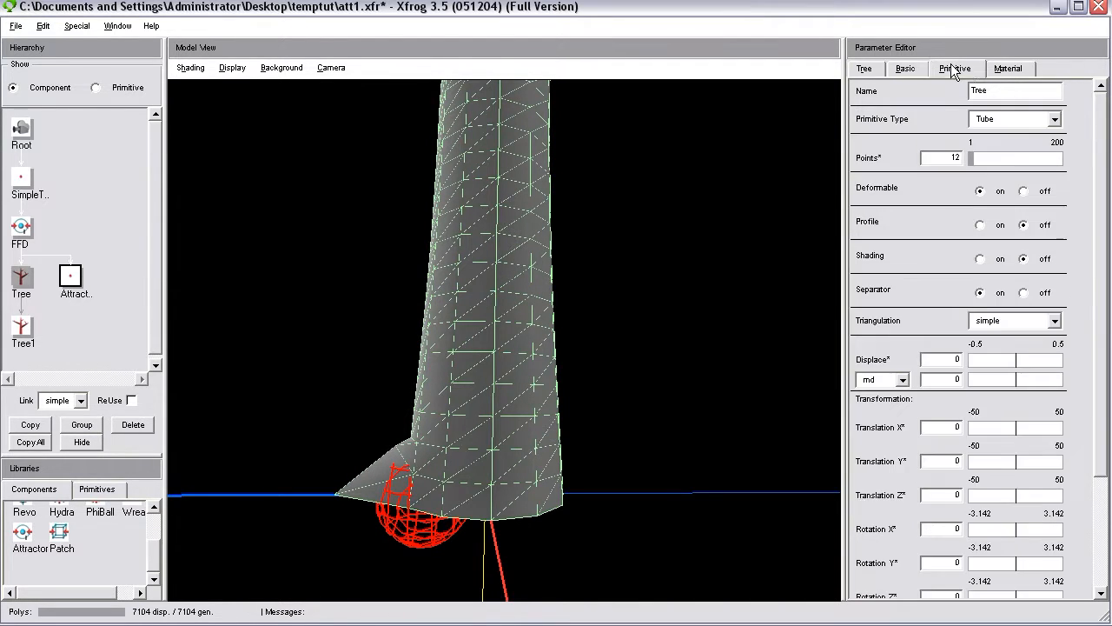
double_click(954, 157)
text(36)
key(Return)
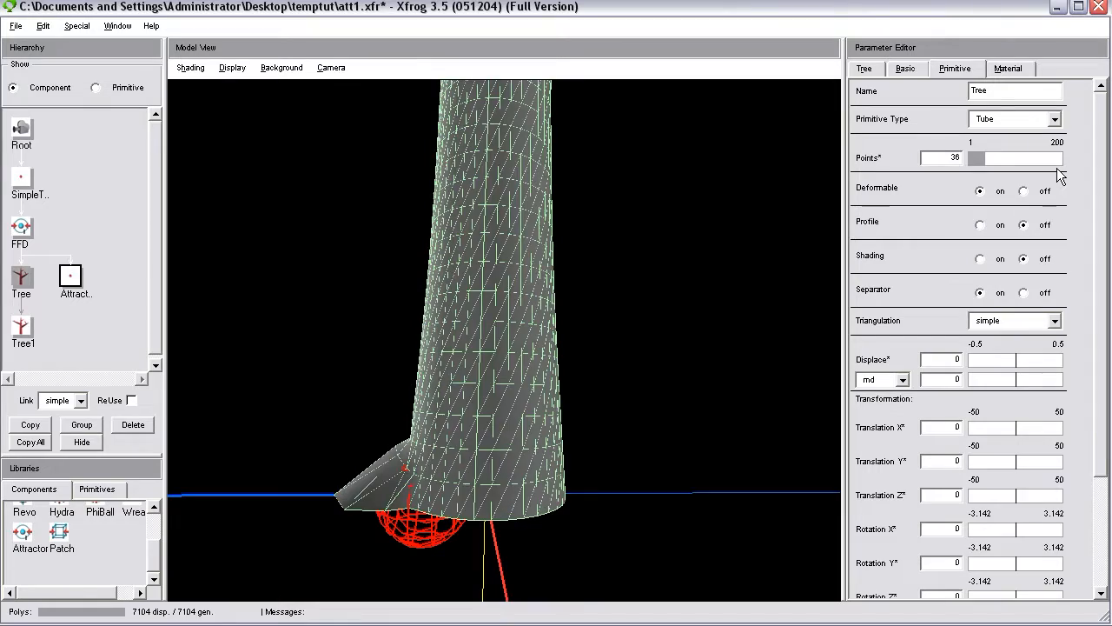
Select the Attractor1 component and show its primitive parameters.
drag(452, 511, 576, 518)
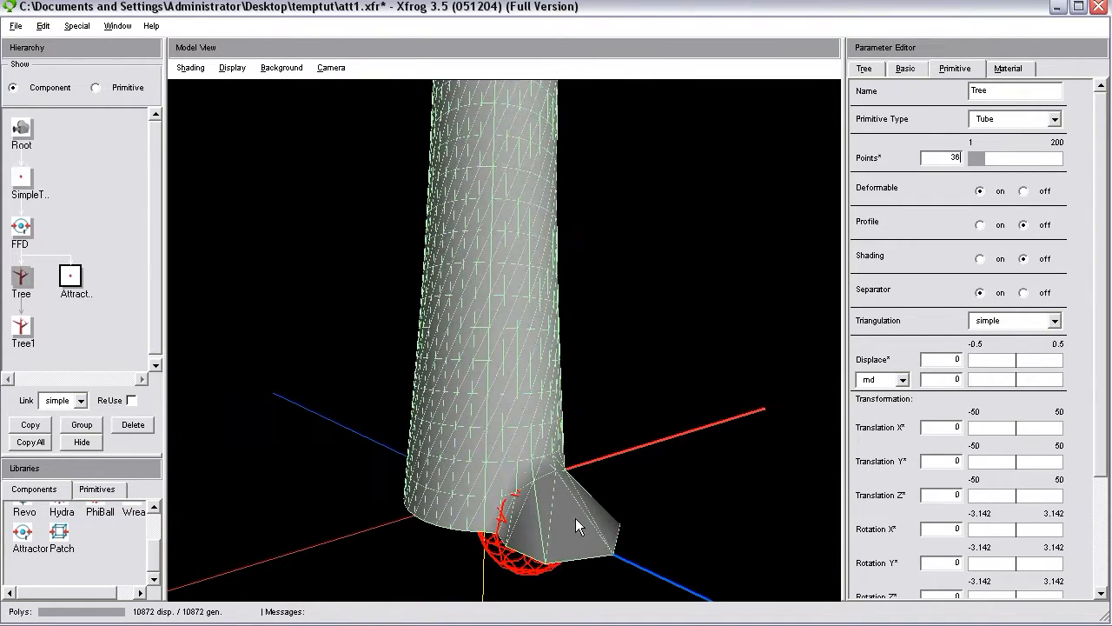
drag(432, 491, 571, 510)
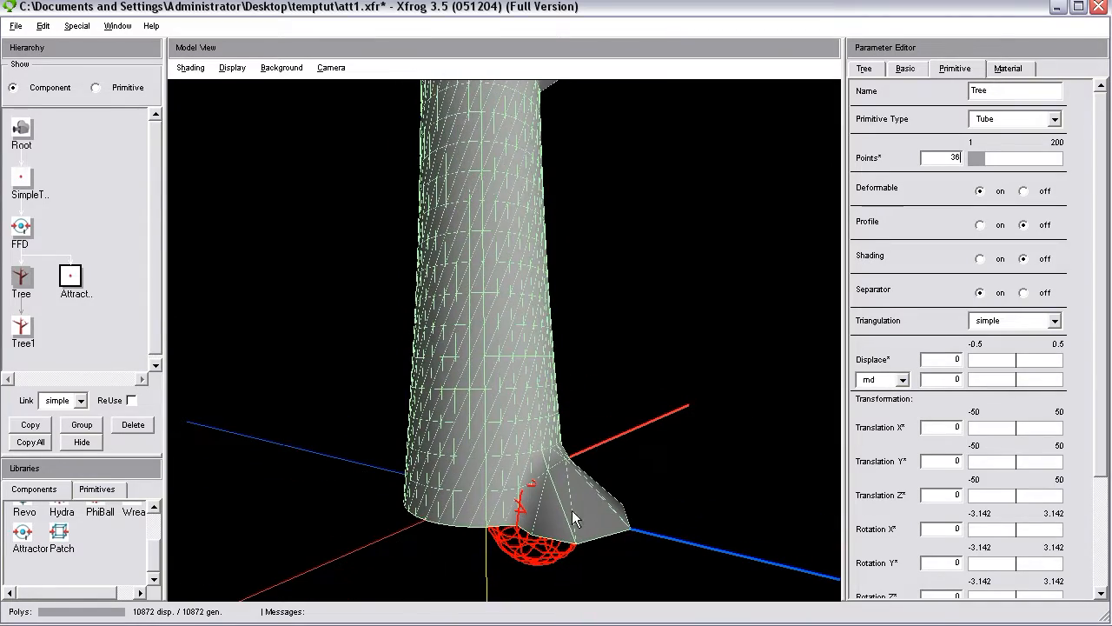
drag(547, 470, 943, 487)
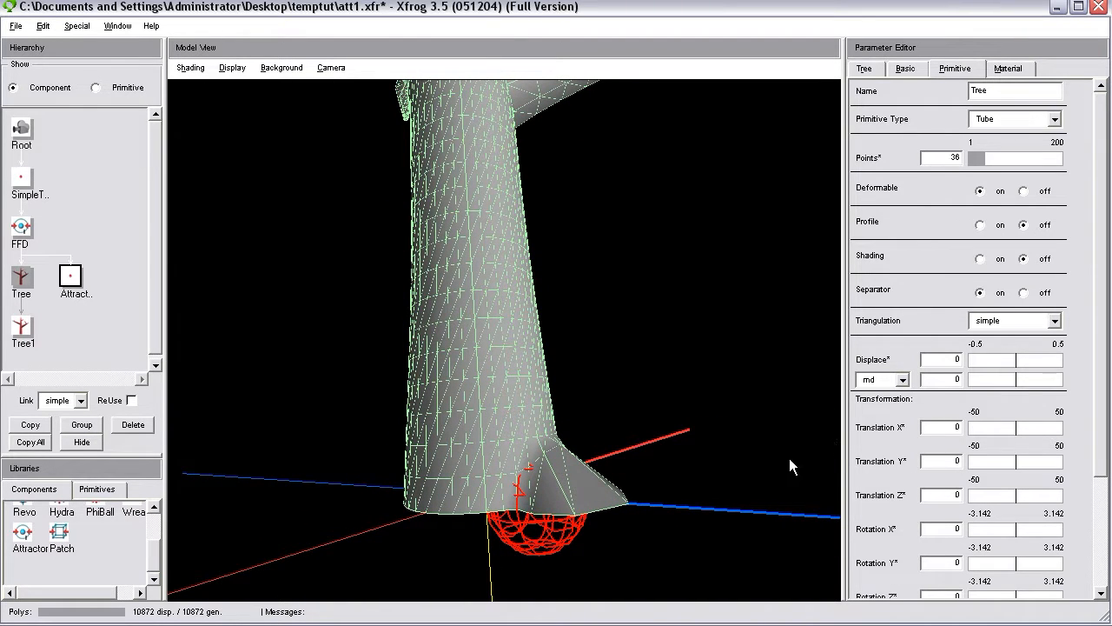
click(71, 276)
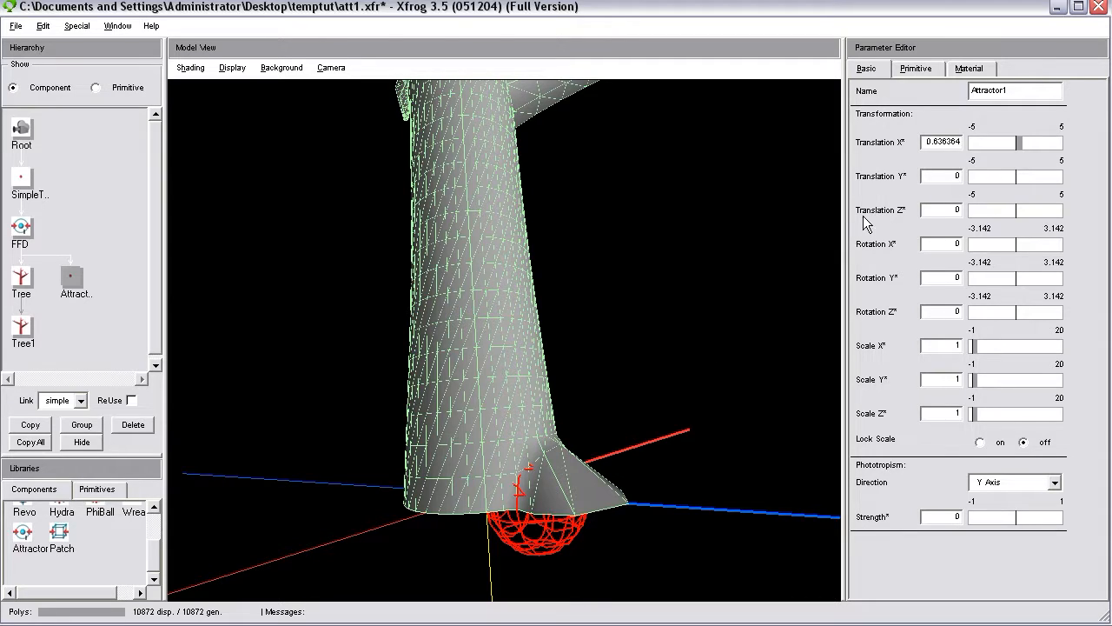
drag(619, 337, 570, 445)
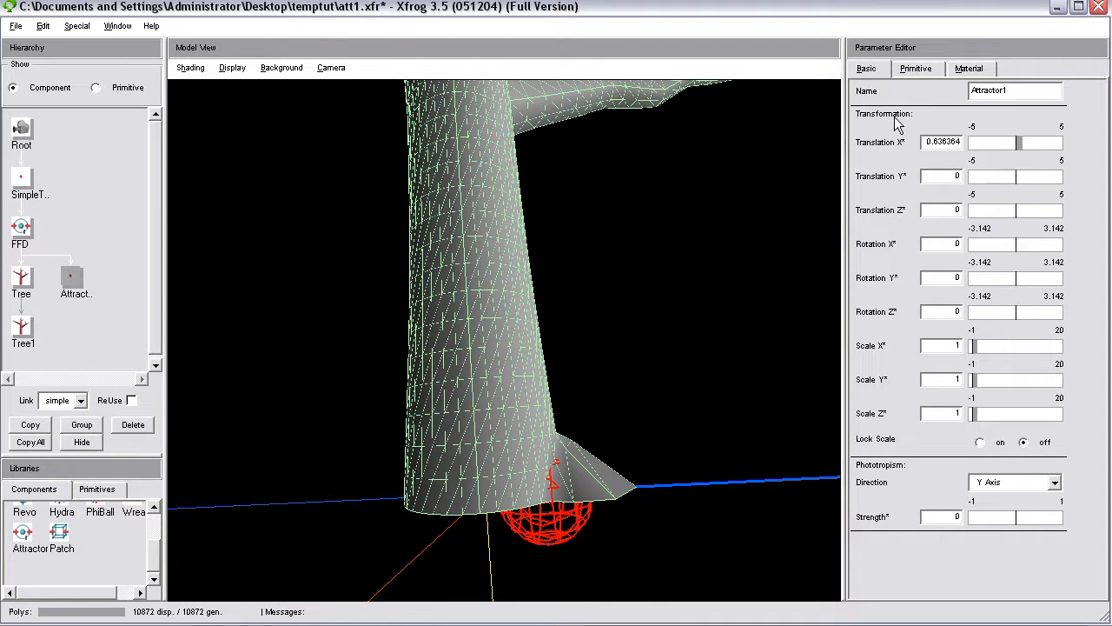
drag(572, 419, 709, 368)
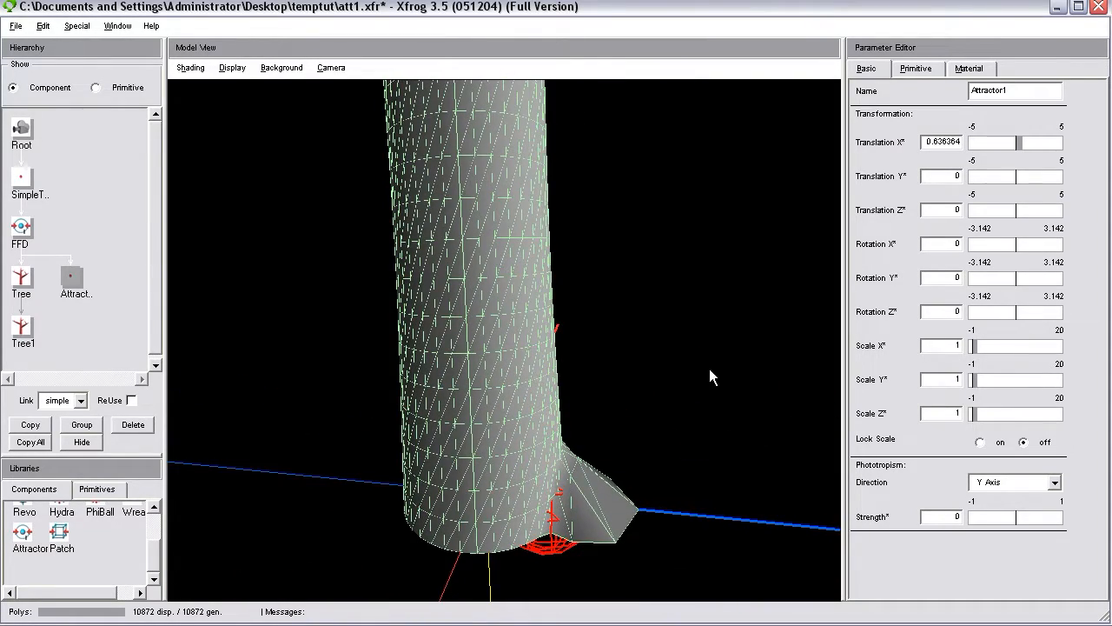
click(916, 69)
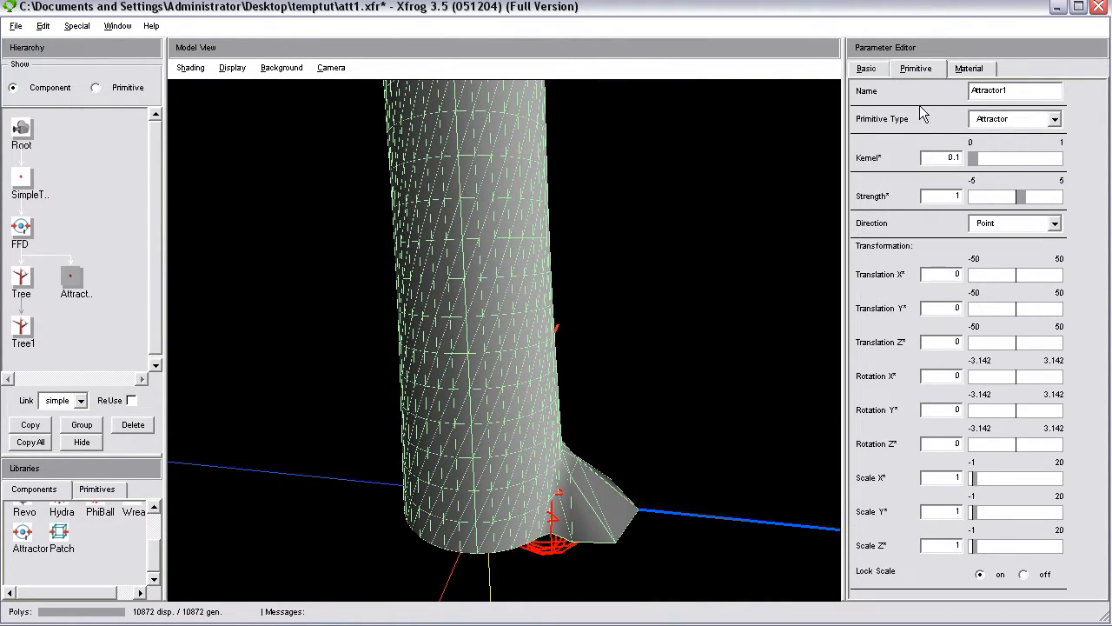
Try a locked uniform scale of 2 on Attractor1's primitive.
drag(949, 549, 1055, 561)
text(2)
key(Return)
drag(601, 453, 634, 402)
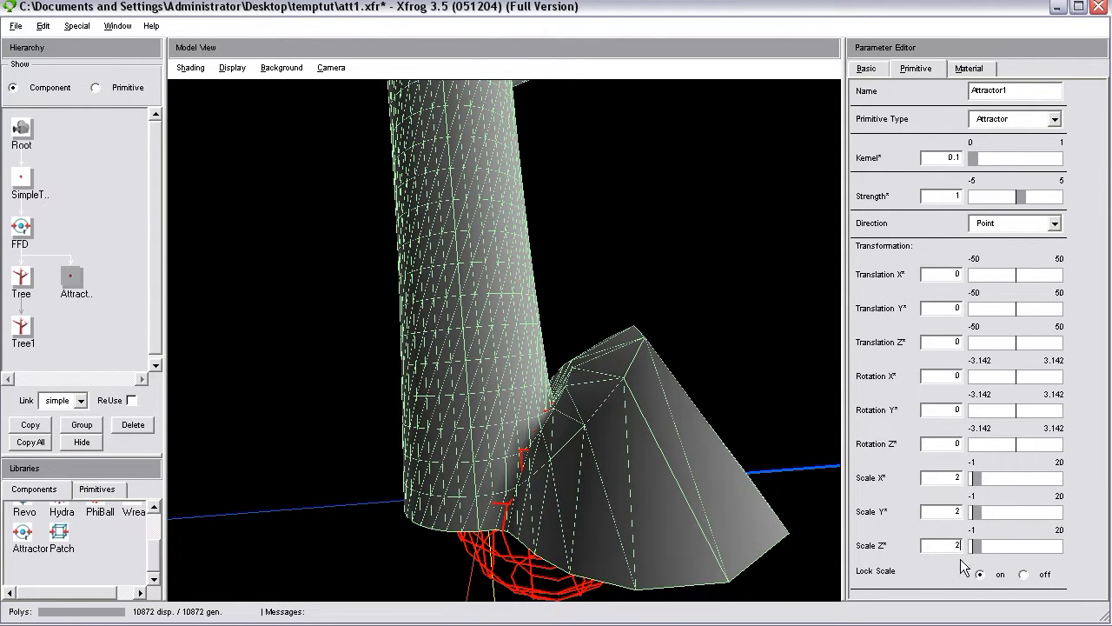
Return the attractor primitive's scale to 1, turn Lock Scale off and set only Scale Z to 2.
text(1)
key(Return)
double_click(952, 544)
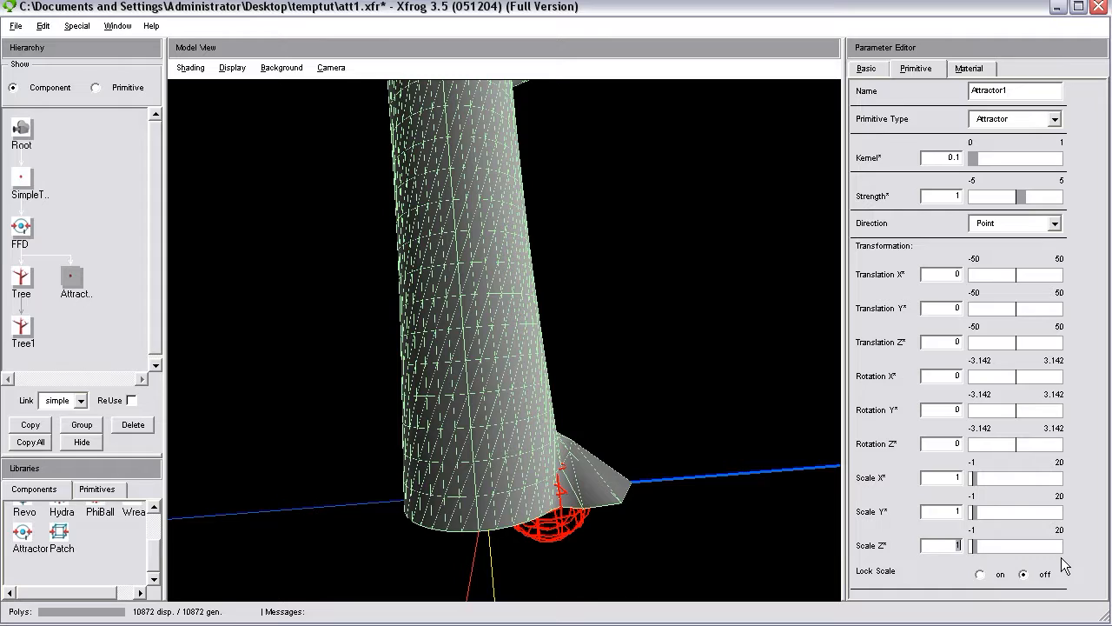
text(2)
key(Return)
Reduce the attractor's Strength to about 0.45.
drag(645, 412, 639, 454)
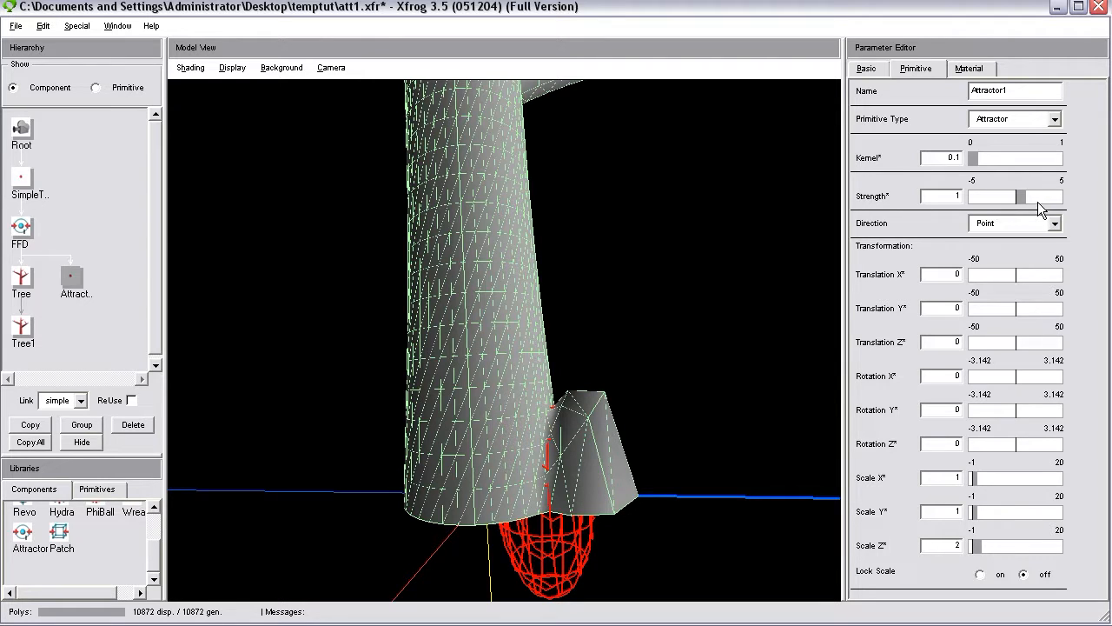
drag(1023, 199, 1021, 199)
click(1021, 199)
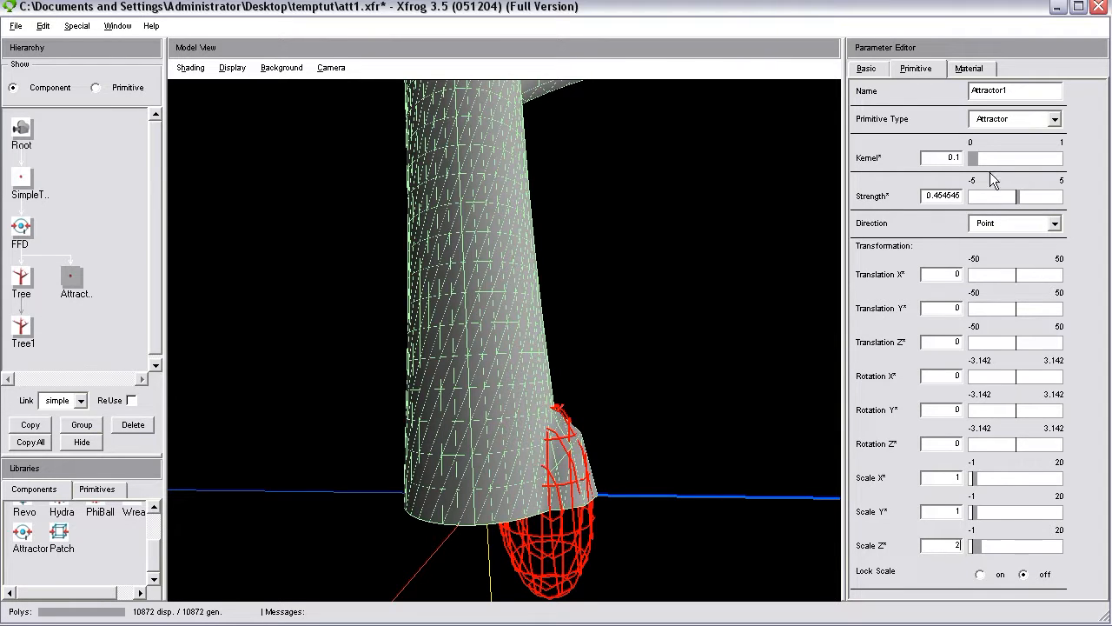
Try the attractor's Kernel at about 0.99 and check the deformed trunk base.
drag(979, 165, 1069, 166)
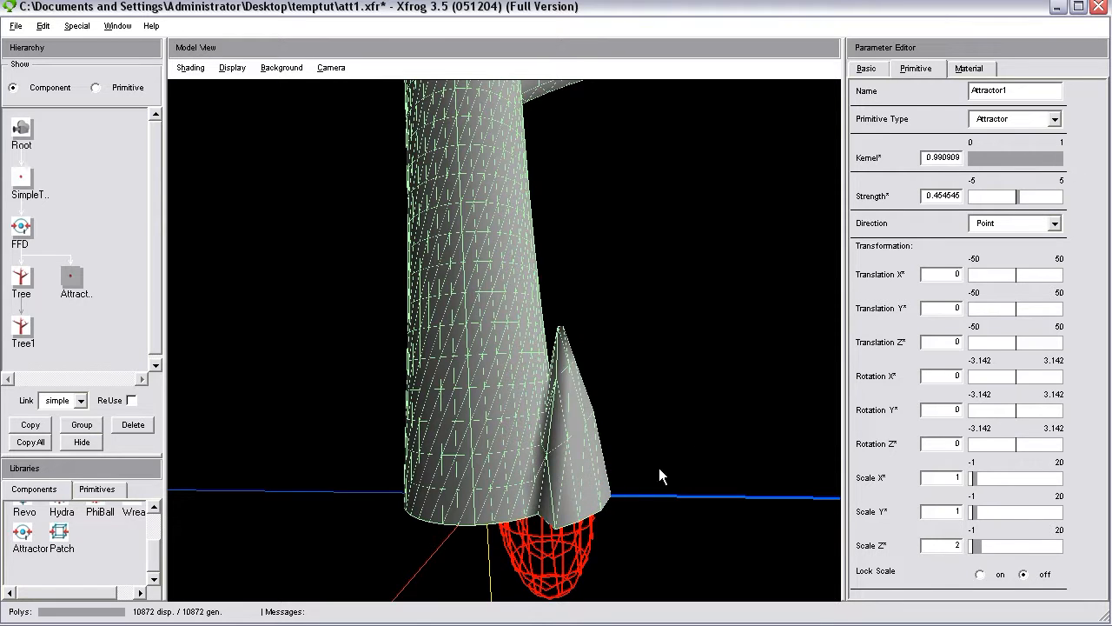
drag(291, 487, 640, 462)
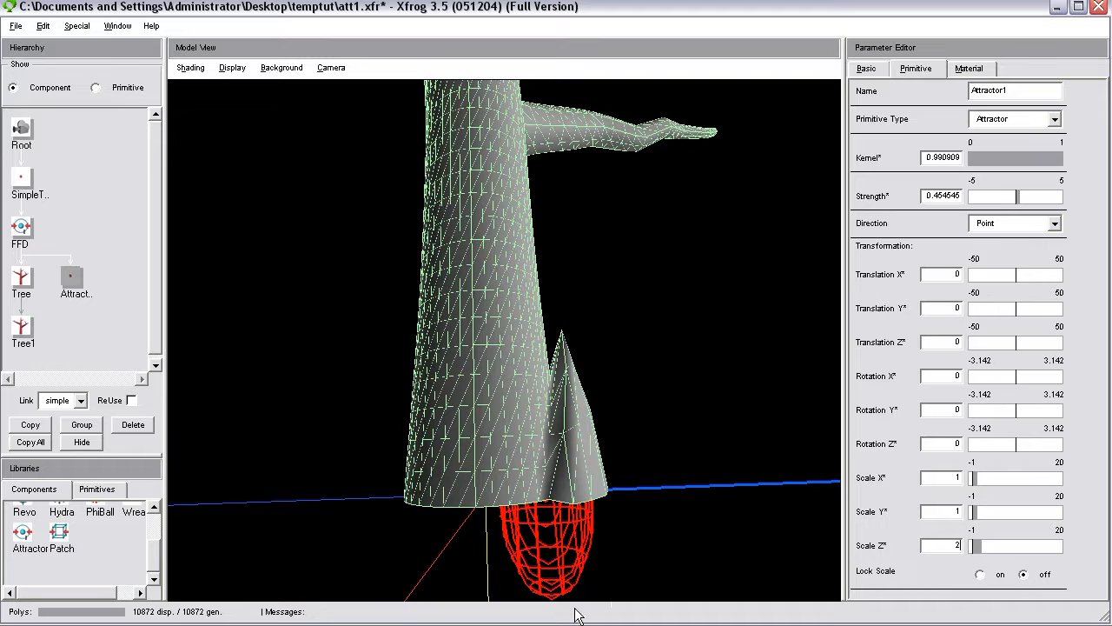
Lower the attractor's Kernel to about 0.027.
drag(1061, 157, 974, 165)
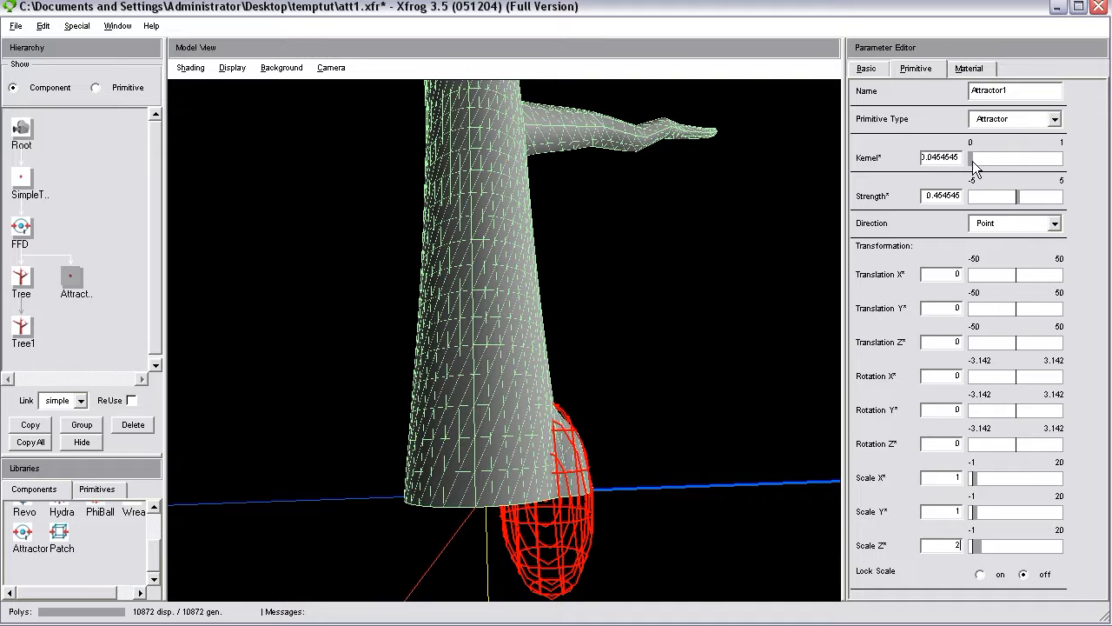
drag(576, 459, 600, 439)
drag(972, 161, 969, 162)
Tilt Attractor1 outward from the trunk with a Rotation Y of about -0.514.
drag(622, 493, 598, 410)
drag(461, 435, 494, 509)
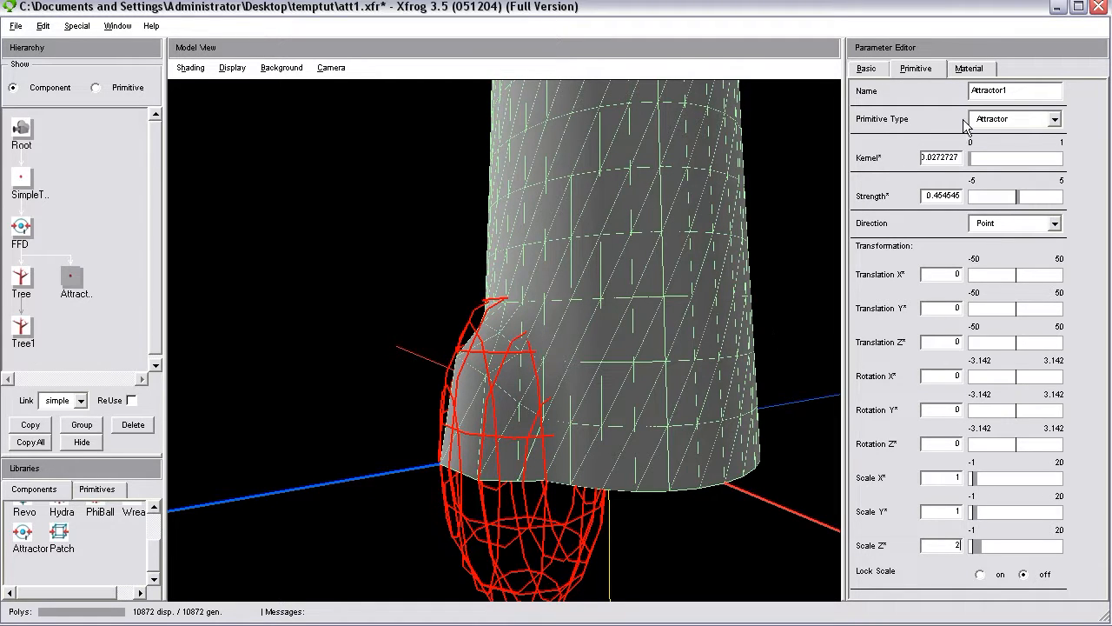
click(866, 70)
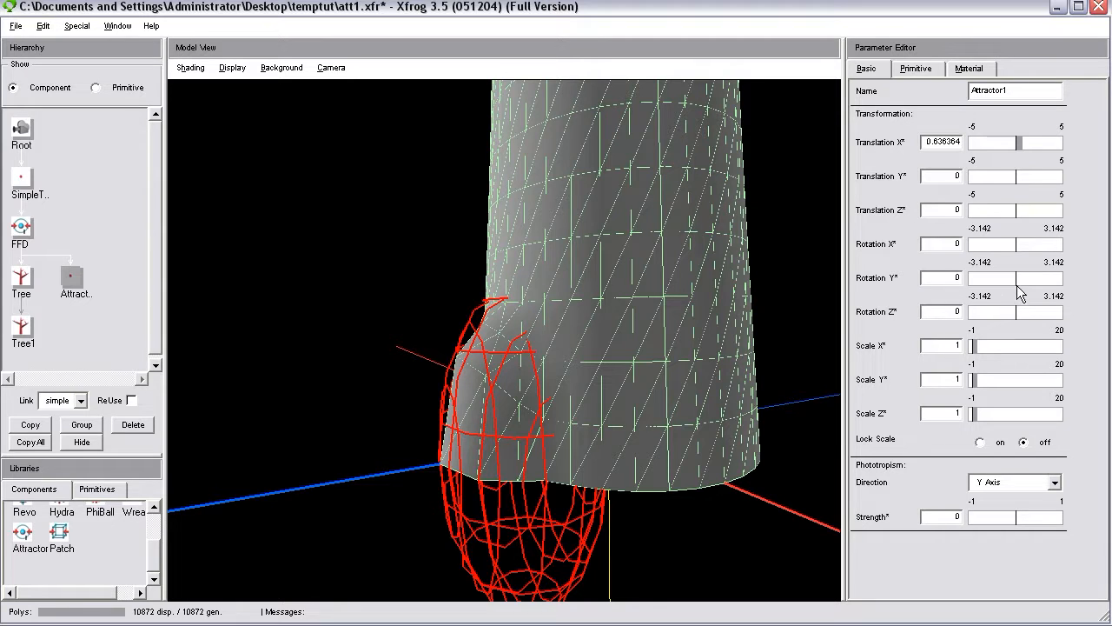
drag(1019, 280, 1009, 282)
drag(563, 407, 786, 361)
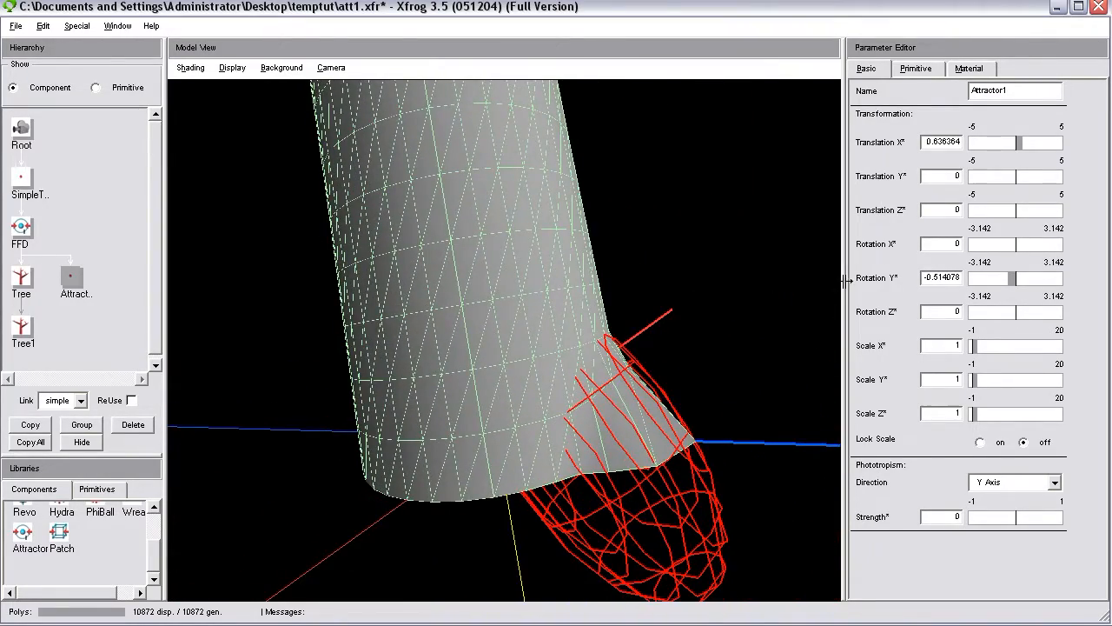
Change the attractor primitive's Direction from Point to X Axis and inspect the flare at the trunk base.
drag(610, 408, 571, 343)
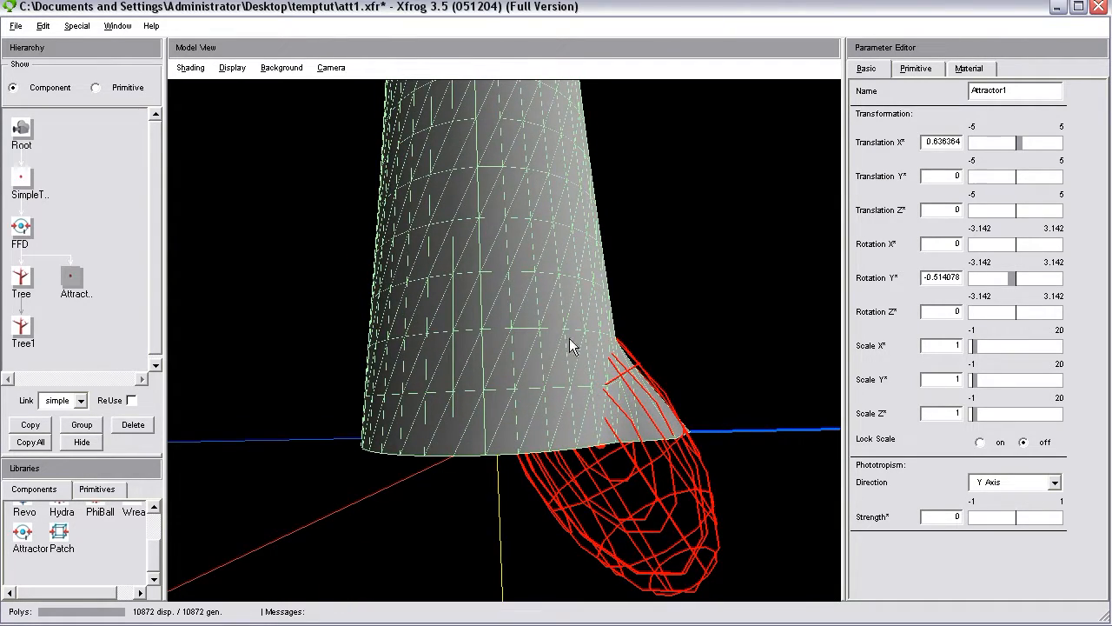
drag(613, 442, 670, 405)
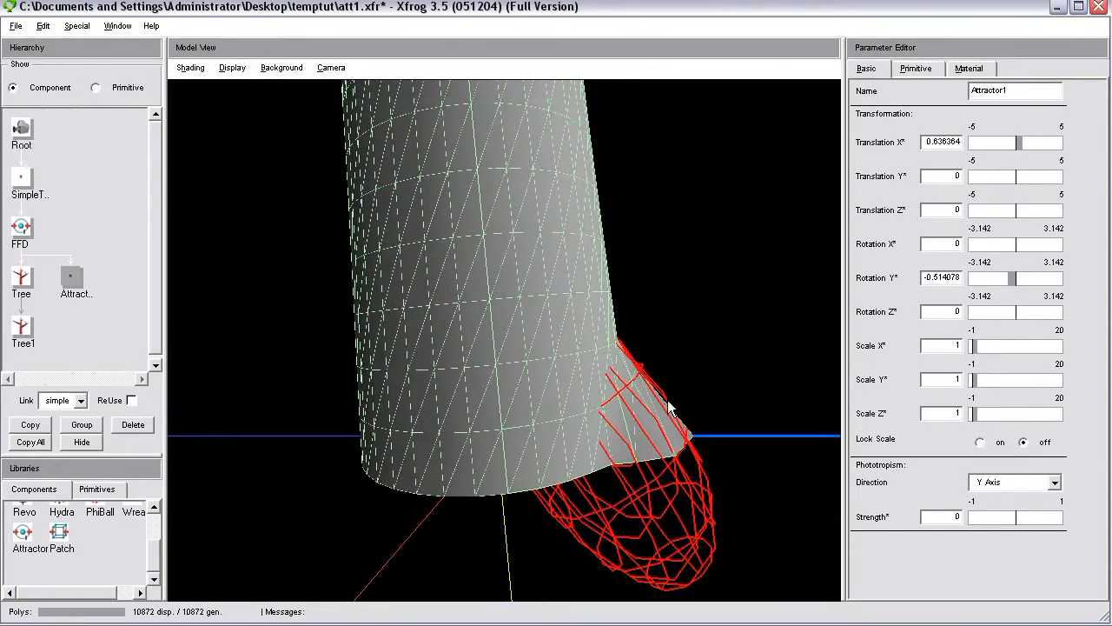
drag(646, 322, 654, 417)
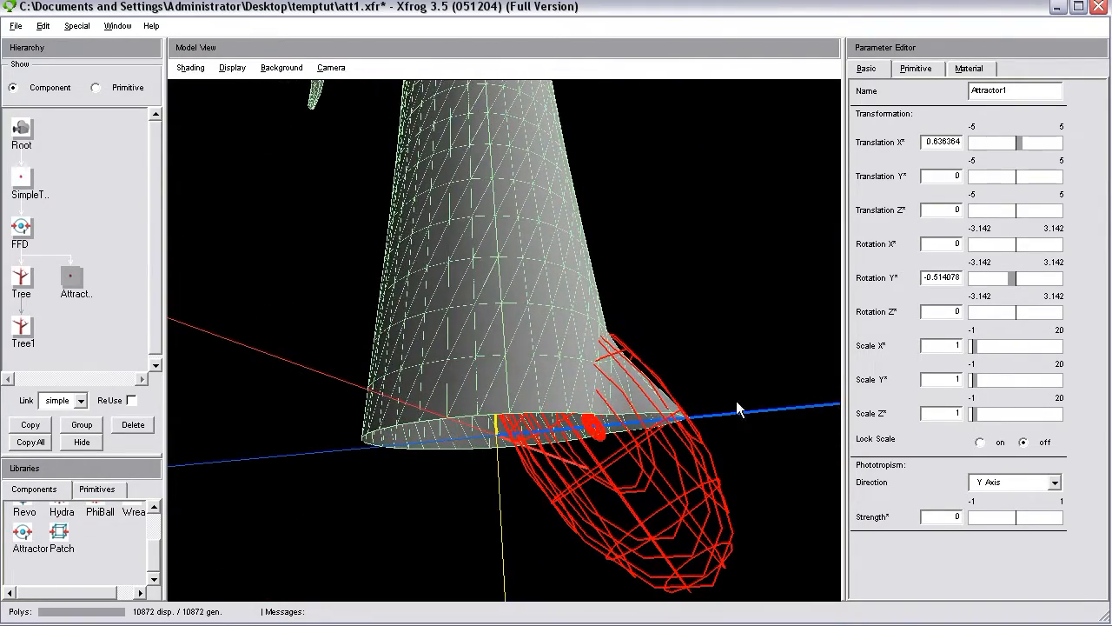
click(918, 71)
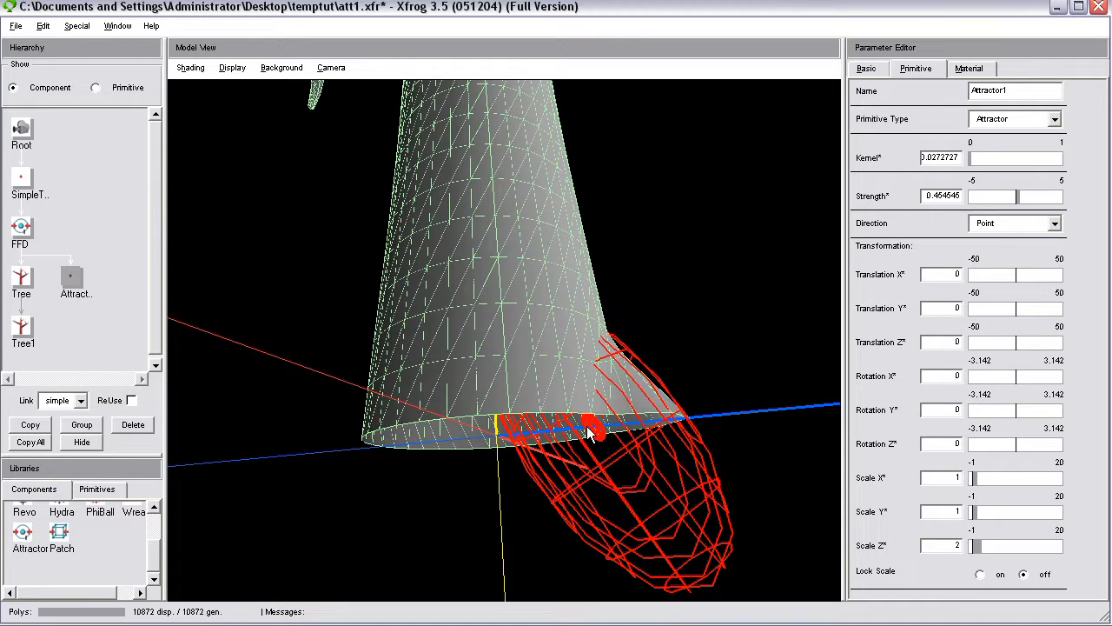
mouse_move(597, 426)
mouse_down()
mouse_move(608, 443)
mouse_move(595, 435)
mouse_up()
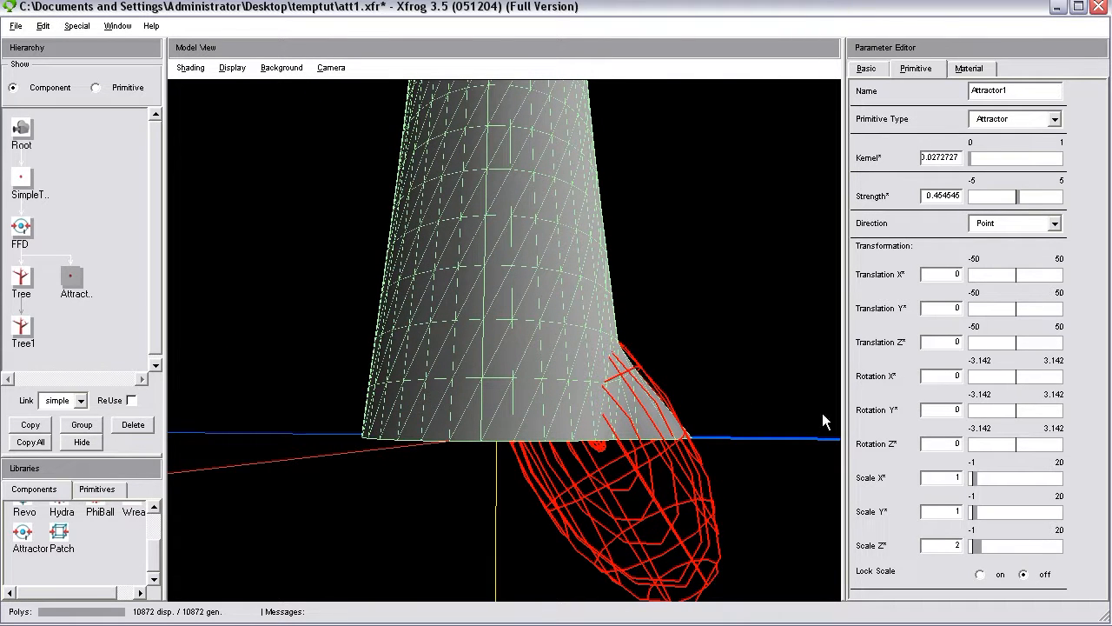
click(1054, 224)
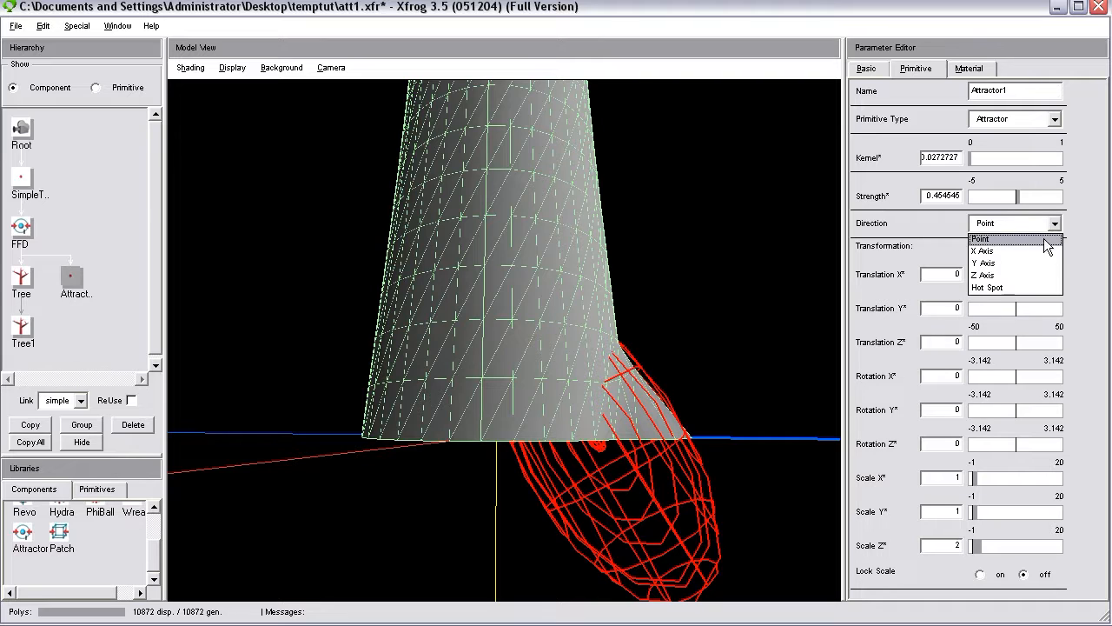
click(1012, 254)
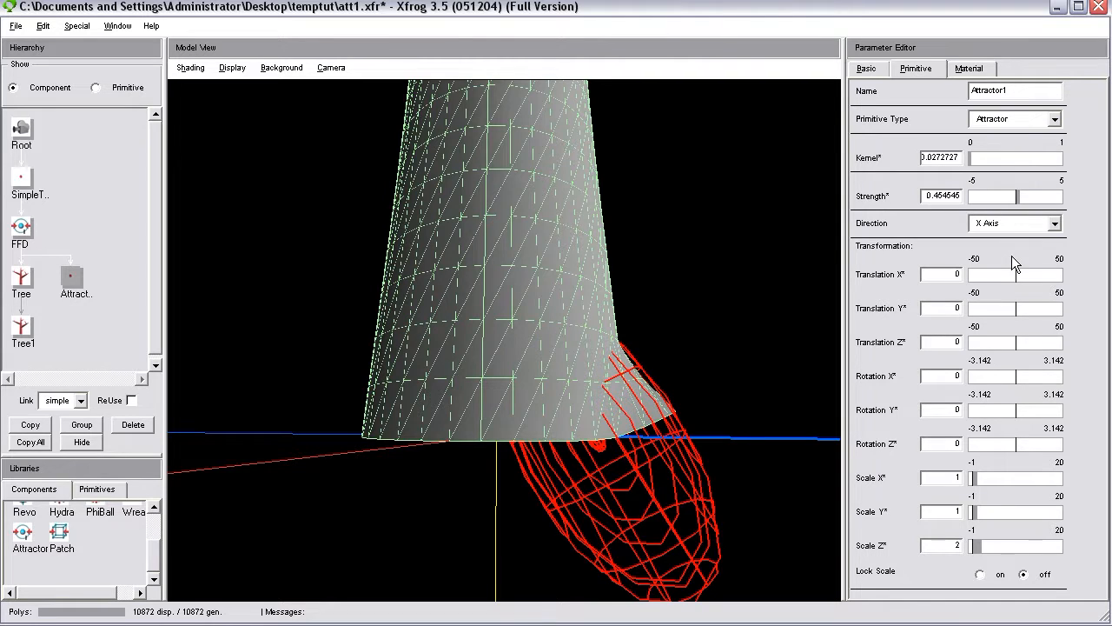
drag(762, 271, 579, 386)
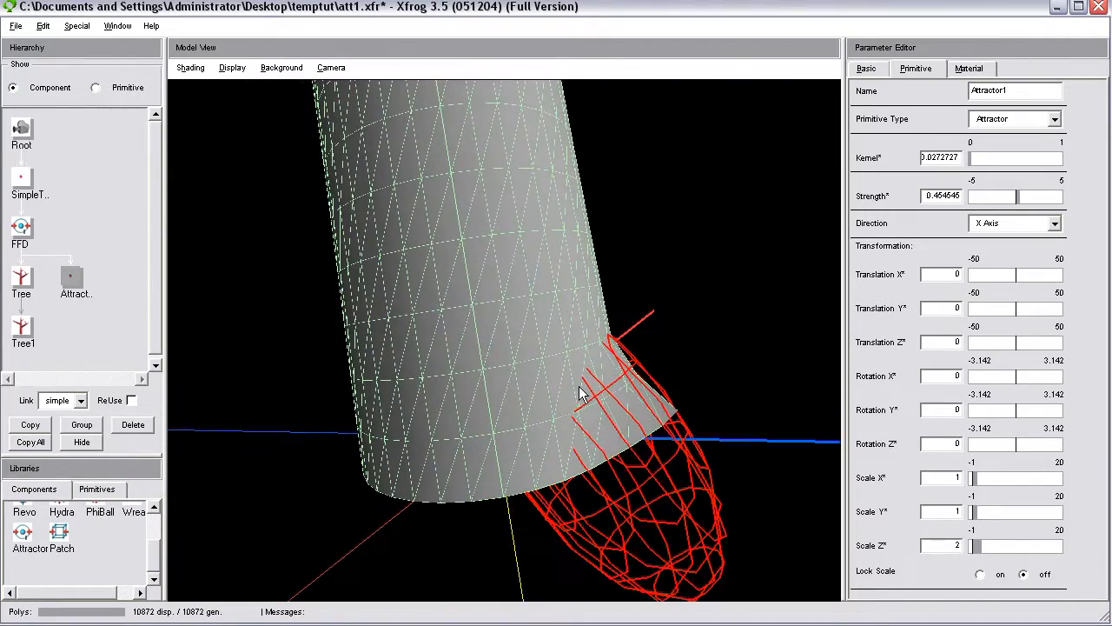
Set Attractor1's primitive Direction back to Point and inspect the flare at the trunk base.
drag(795, 429, 488, 441)
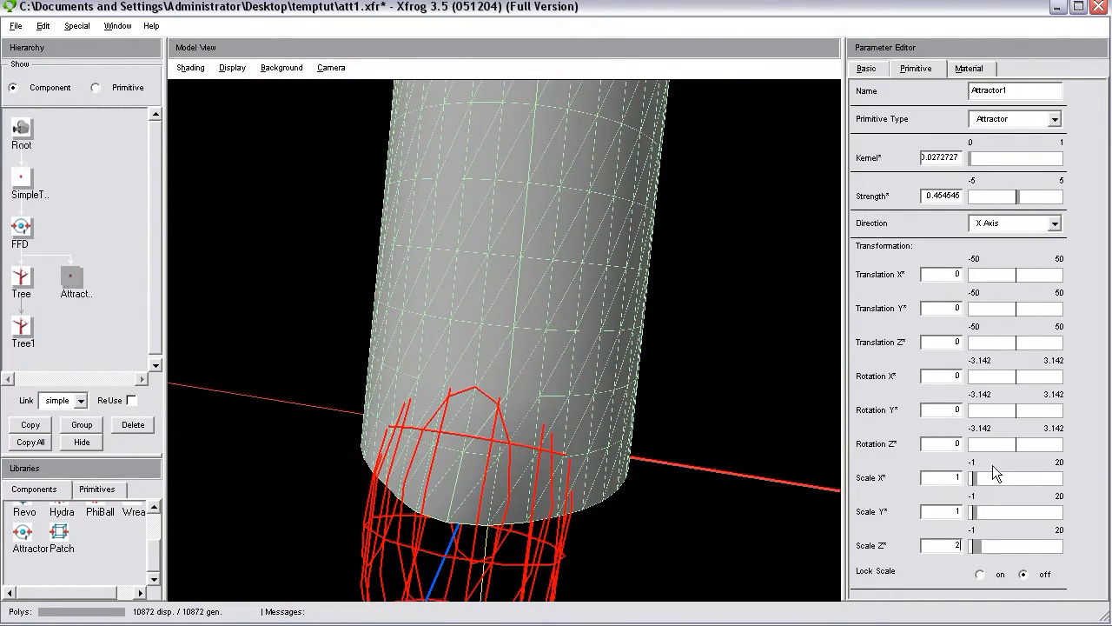
drag(736, 450, 869, 380)
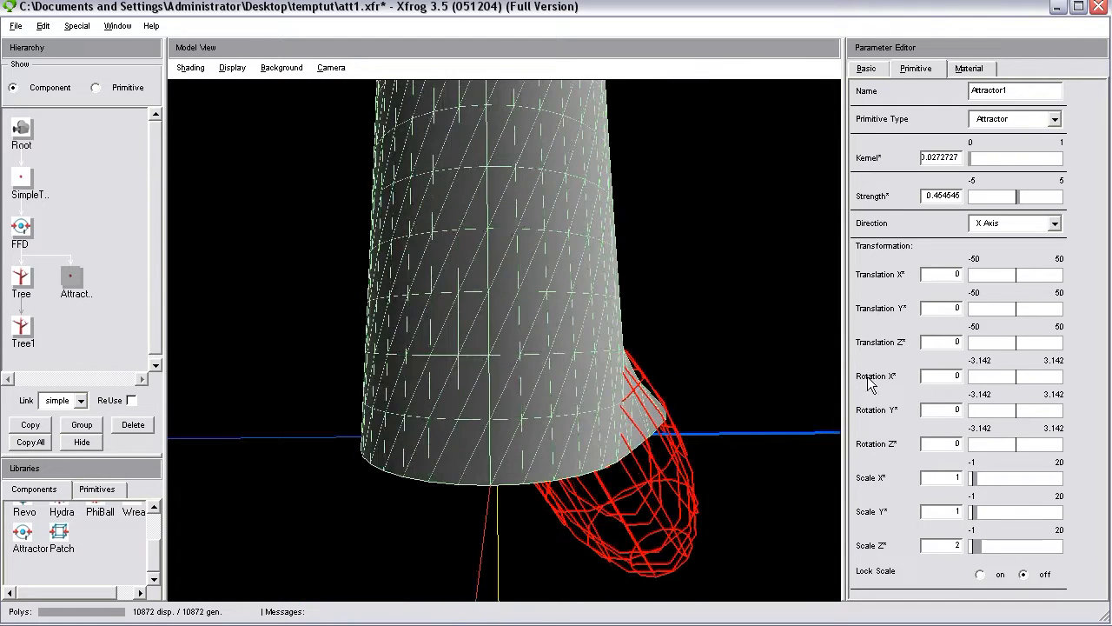
click(1004, 224)
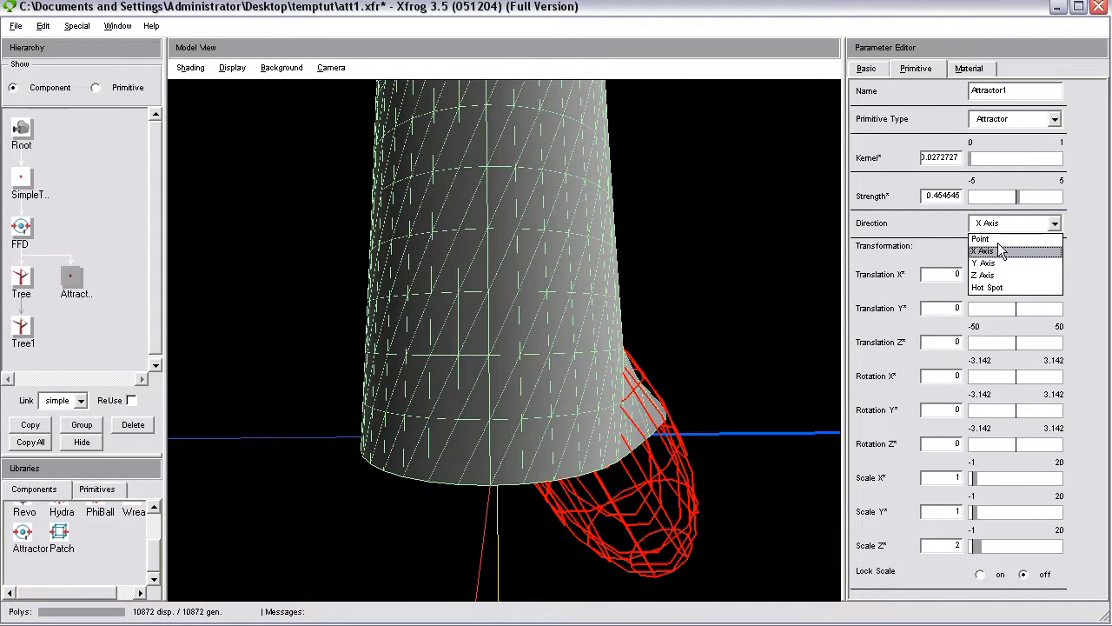
click(1001, 239)
drag(720, 393, 685, 426)
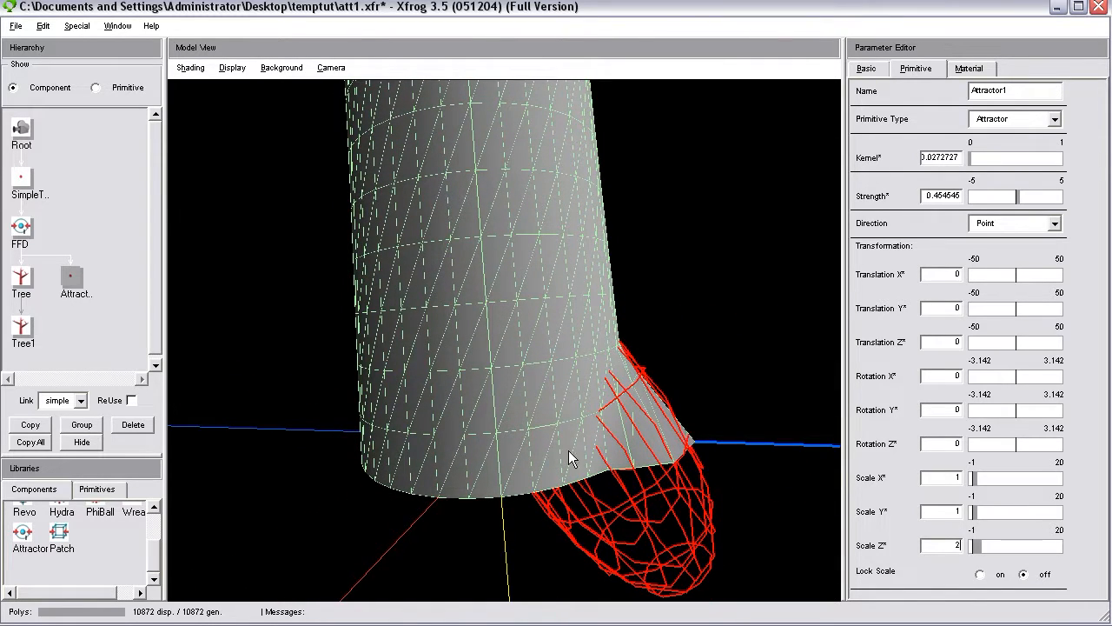
drag(633, 310, 636, 371)
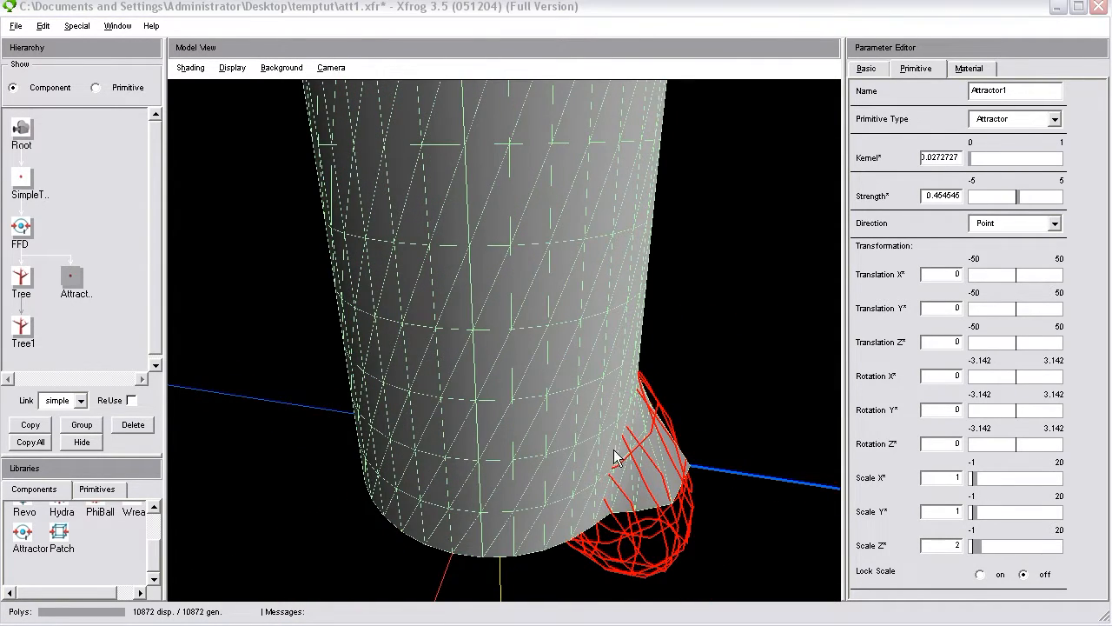
drag(550, 487, 558, 367)
drag(534, 416, 553, 378)
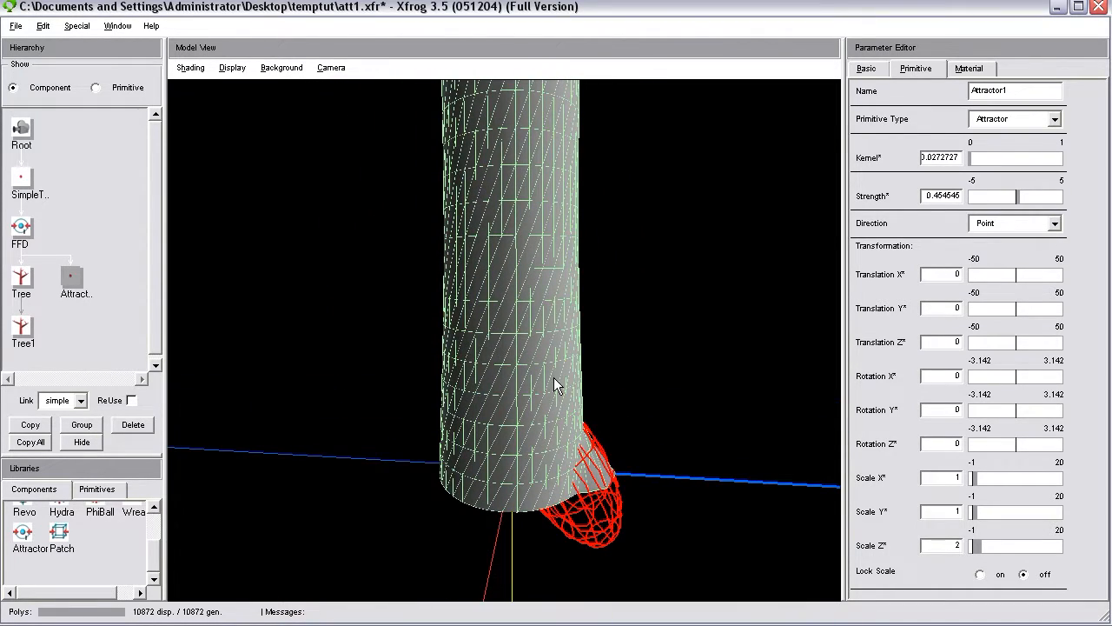
Duplicate Attractor1, link the copy under the FFD component and rename it Attractor2.
click(32, 425)
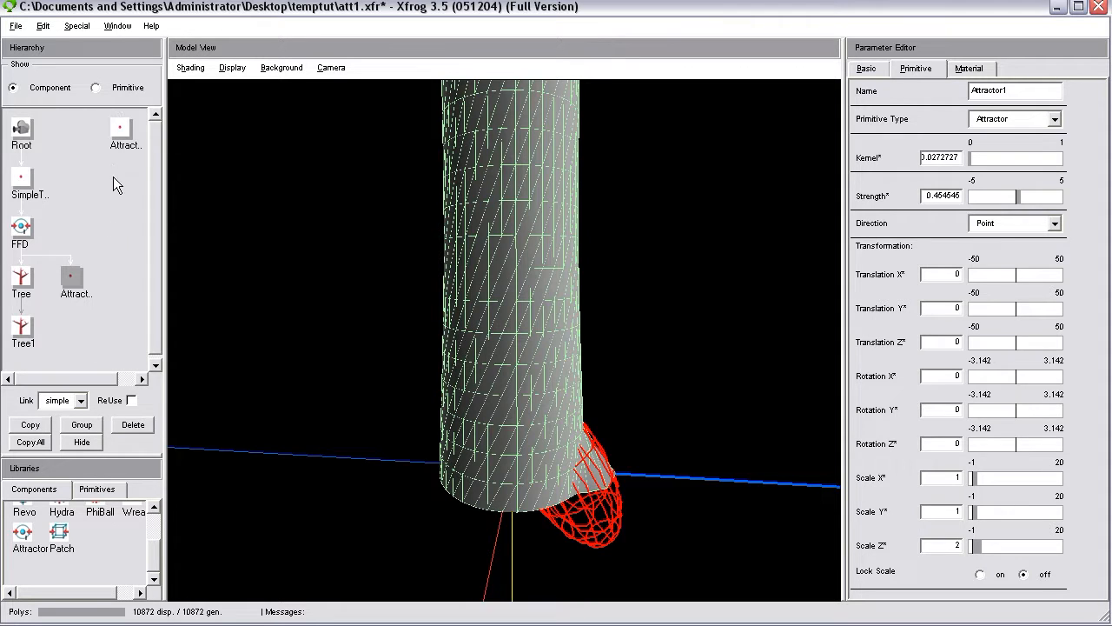
drag(120, 130, 23, 230)
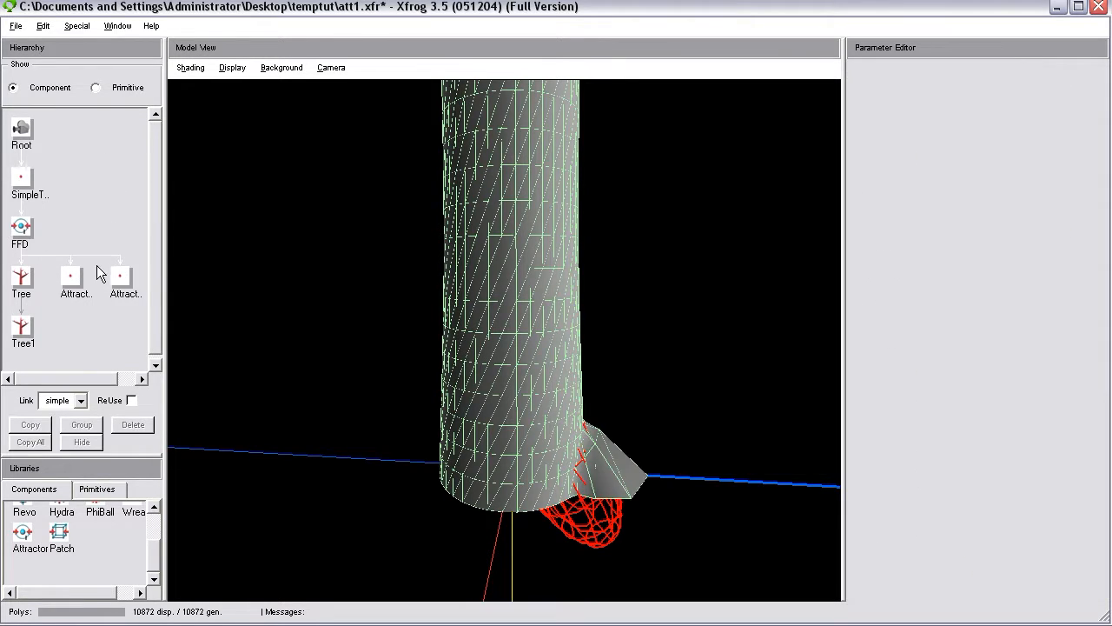
click(128, 274)
drag(1004, 89, 1031, 91)
text(2)
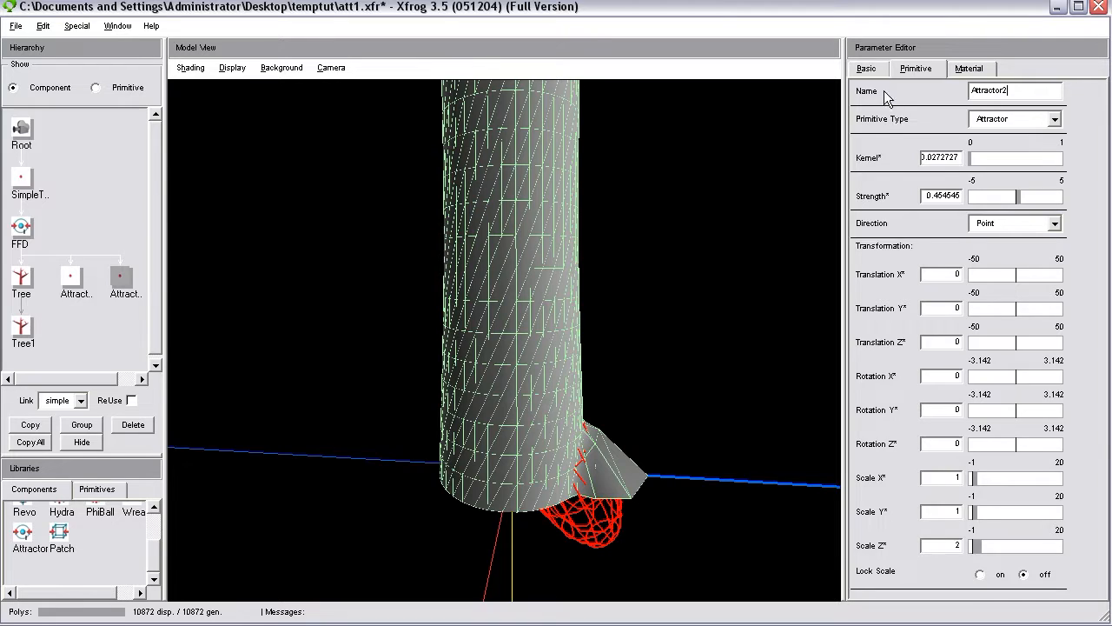
Move Attractor2 to the opposite side of the trunk with Translation X -0.636364 and Rotation Y about 0.286.
click(867, 68)
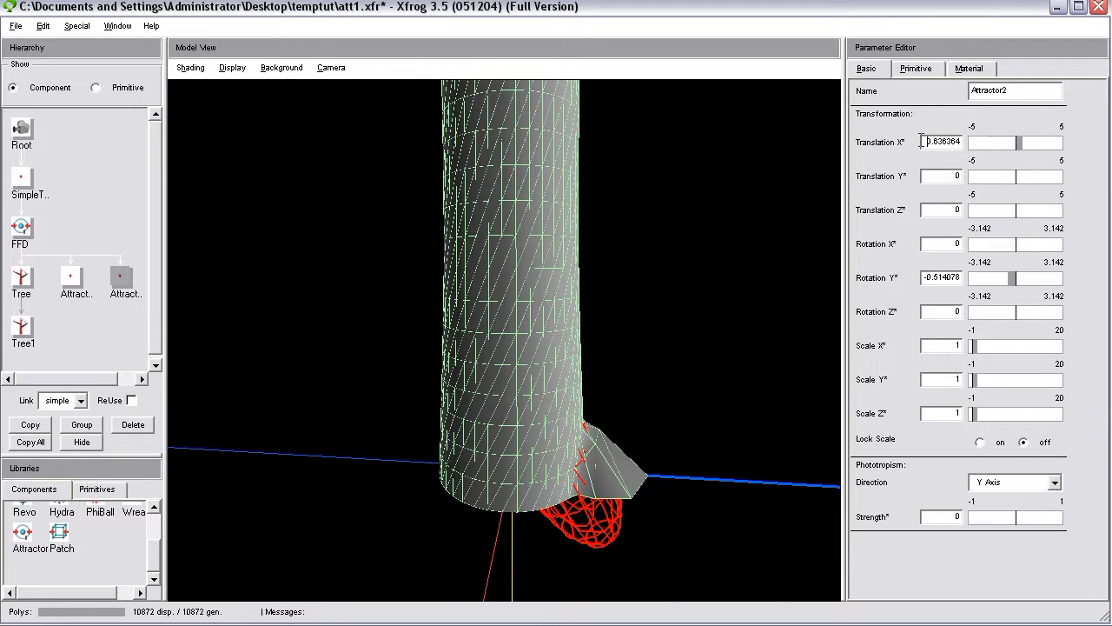
key(Return)
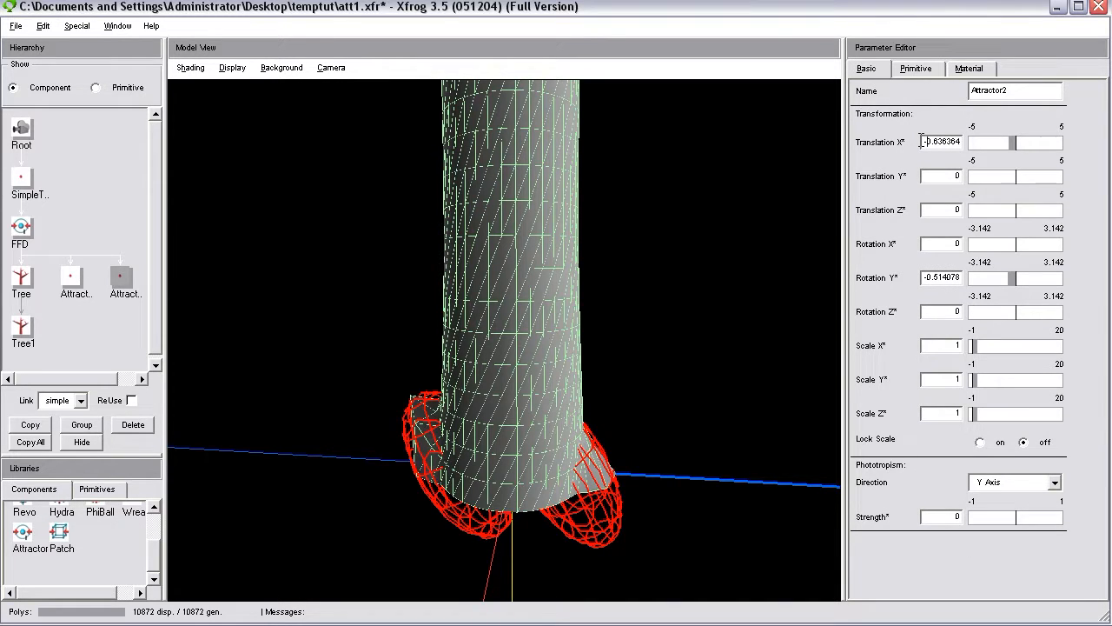
click(1022, 279)
click(1020, 281)
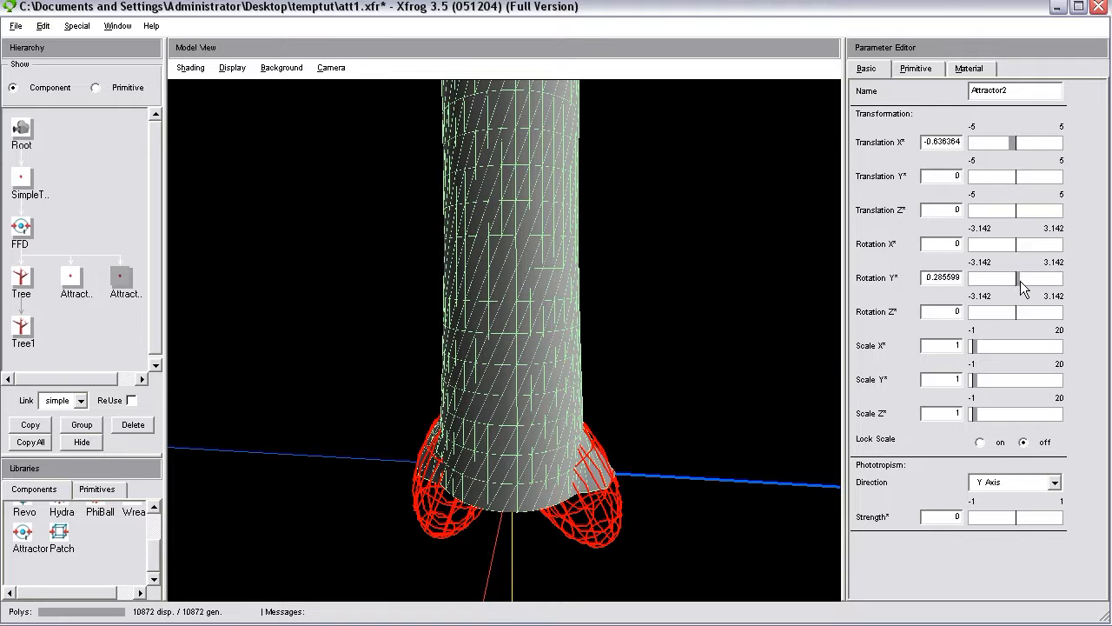
Enlarge Attractor2's primitive to Scale X 1.2, Scale Y 1.5 and Scale Z 3.
drag(511, 490, 808, 391)
click(915, 72)
double_click(958, 545)
text(2)
text(3)
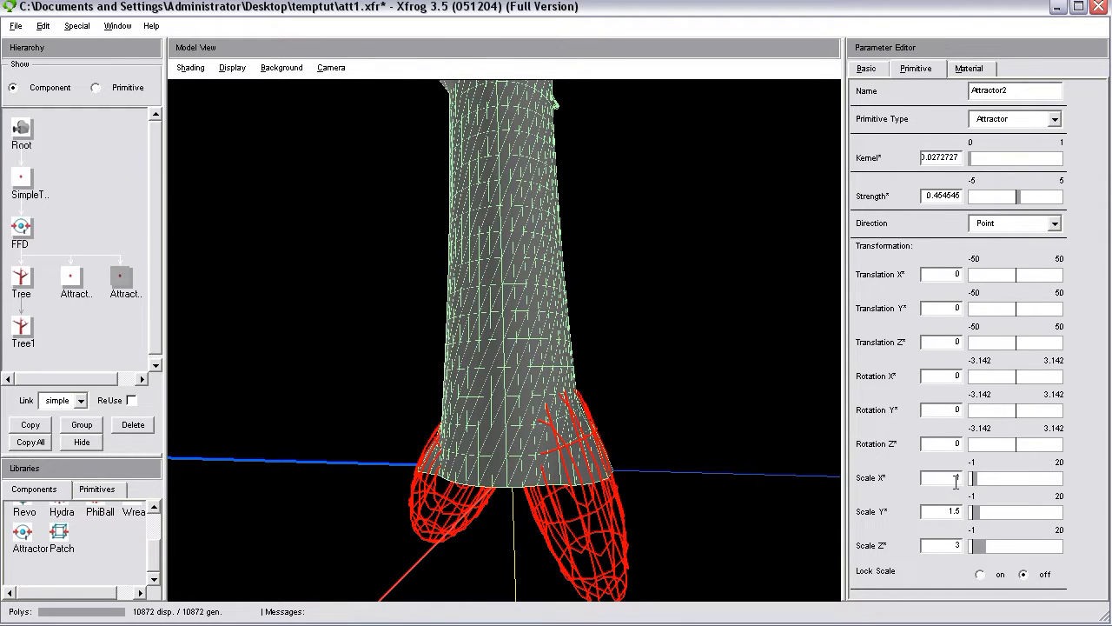
drag(773, 439, 949, 467)
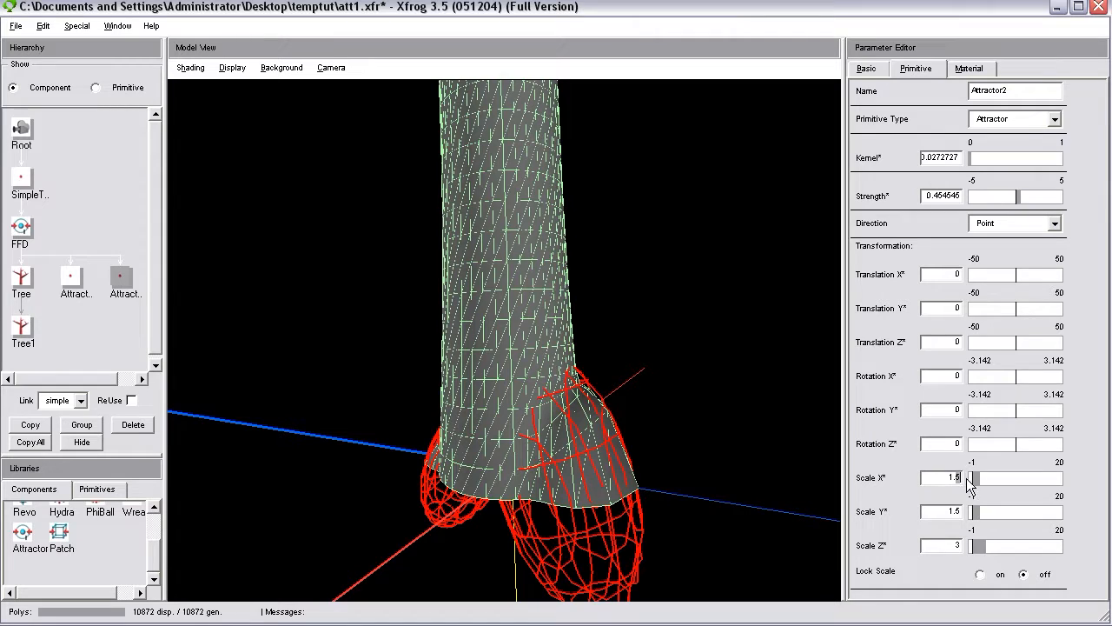
drag(496, 442, 598, 395)
Set Attractor2's primitive Strength to 0.3.
drag(935, 199, 1039, 217)
text(3)
key(Return)
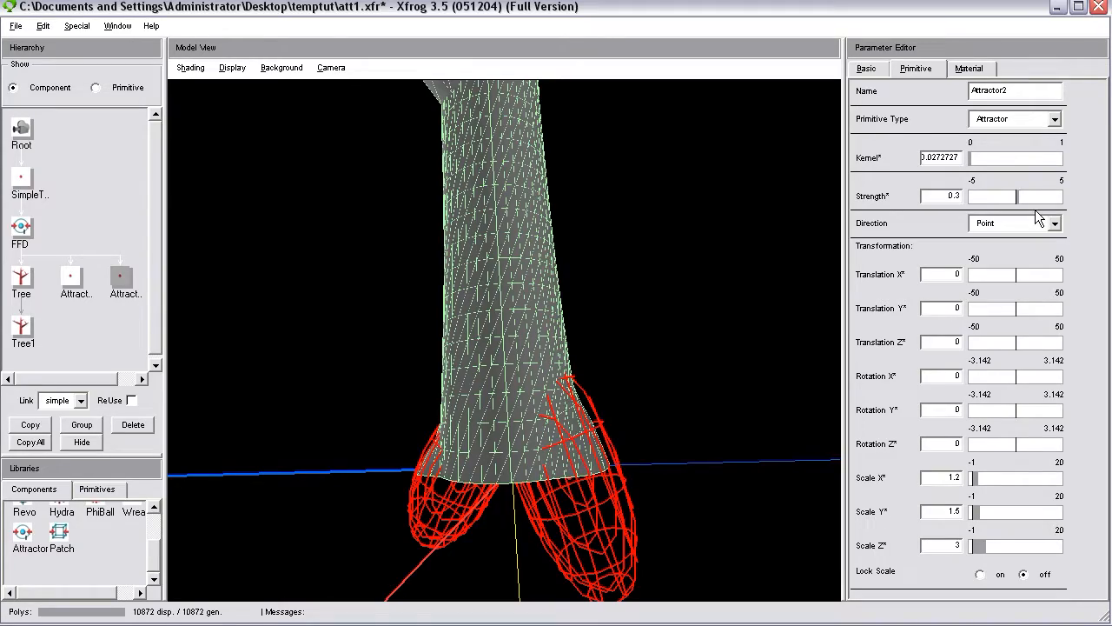
Turn off the wireframe overlay and hide the attractor outlines in the model view.
drag(719, 385, 387, 332)
click(188, 68)
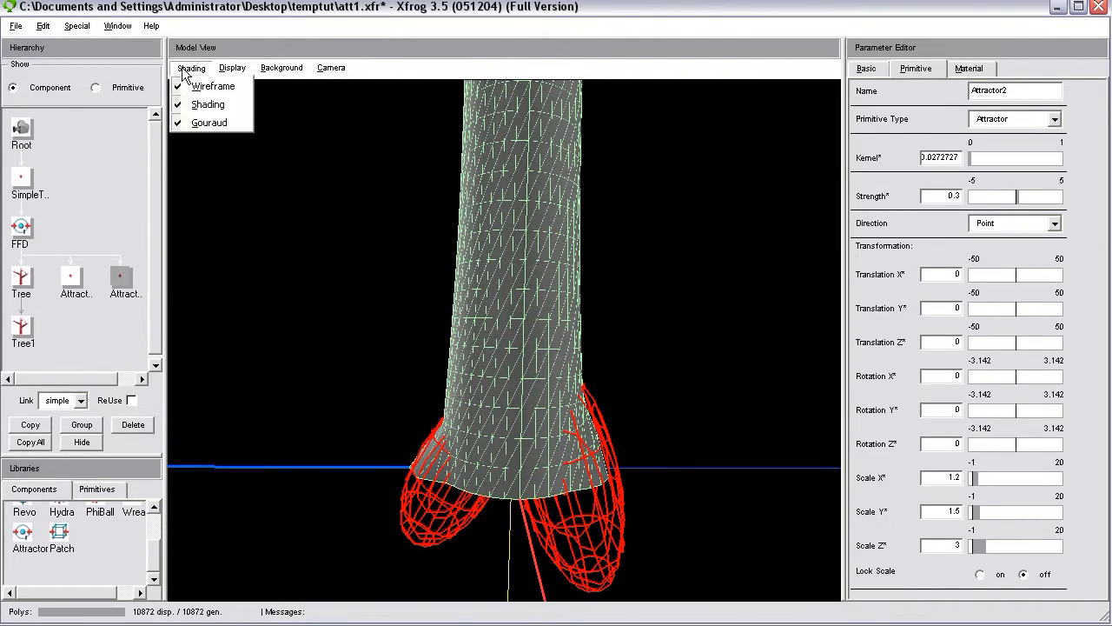
click(199, 87)
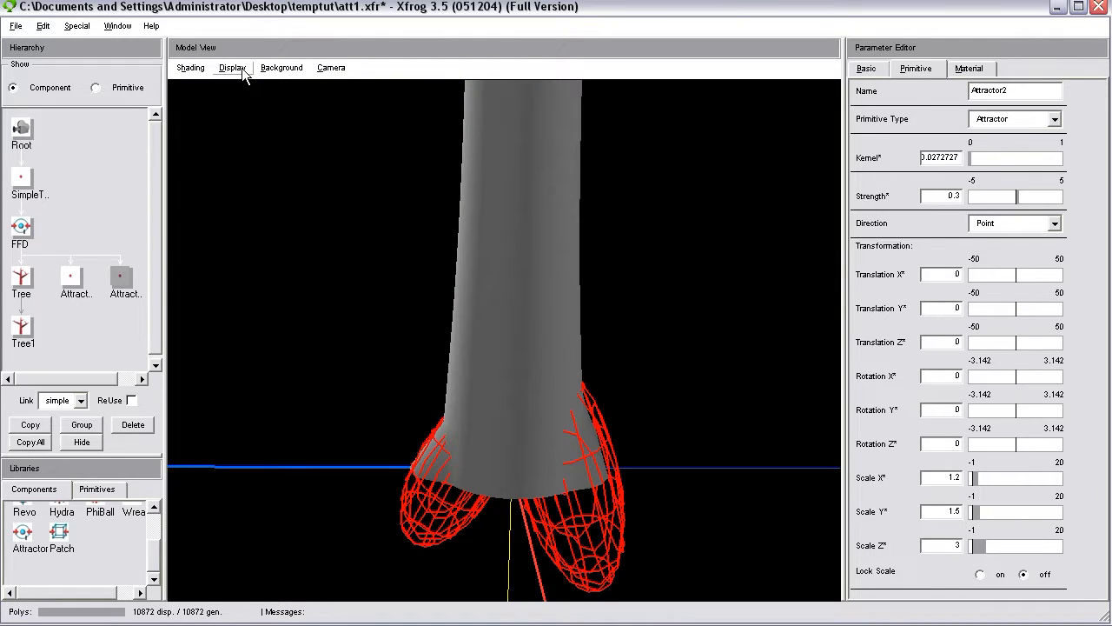
click(246, 73)
click(265, 177)
Examine the two shaded root flares at the trunk base from all sides.
drag(576, 356, 461, 475)
drag(595, 508, 434, 461)
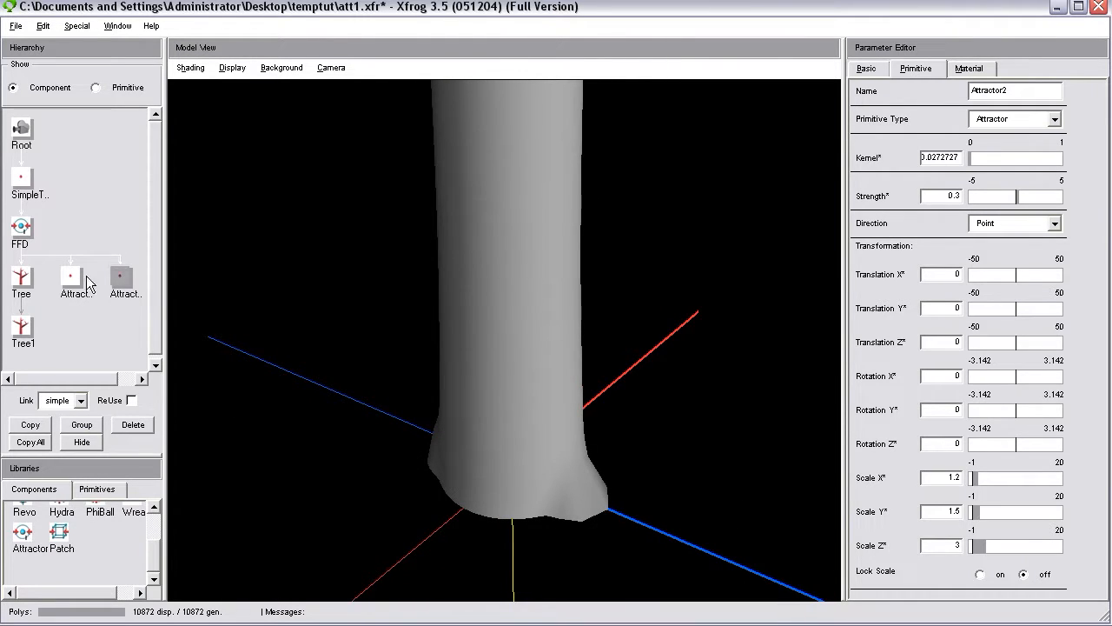
drag(650, 398, 445, 512)
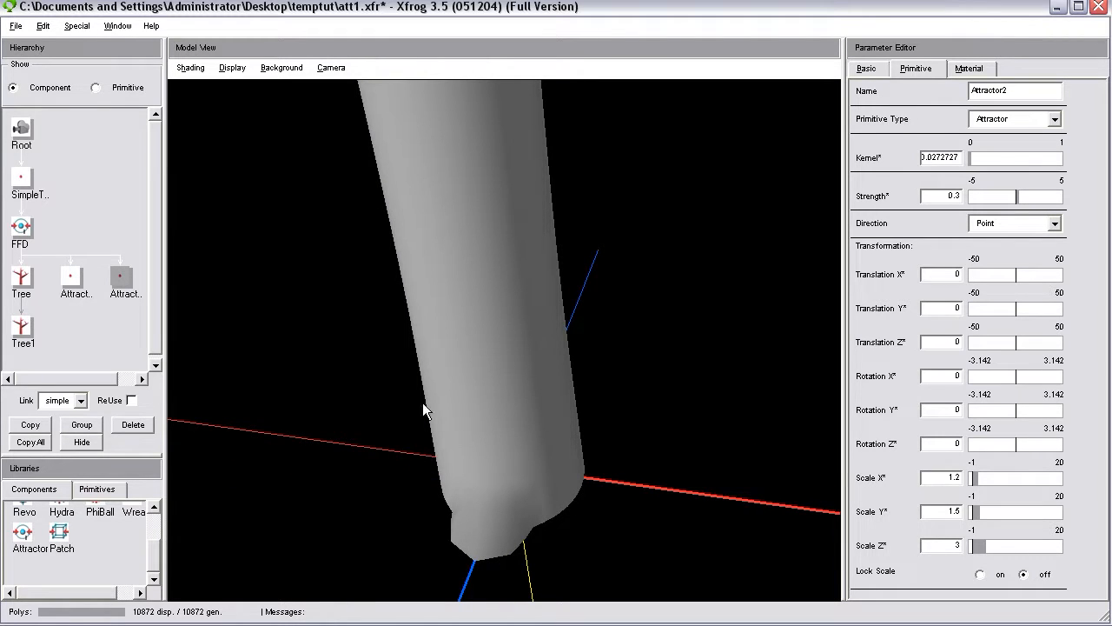
drag(632, 435, 433, 424)
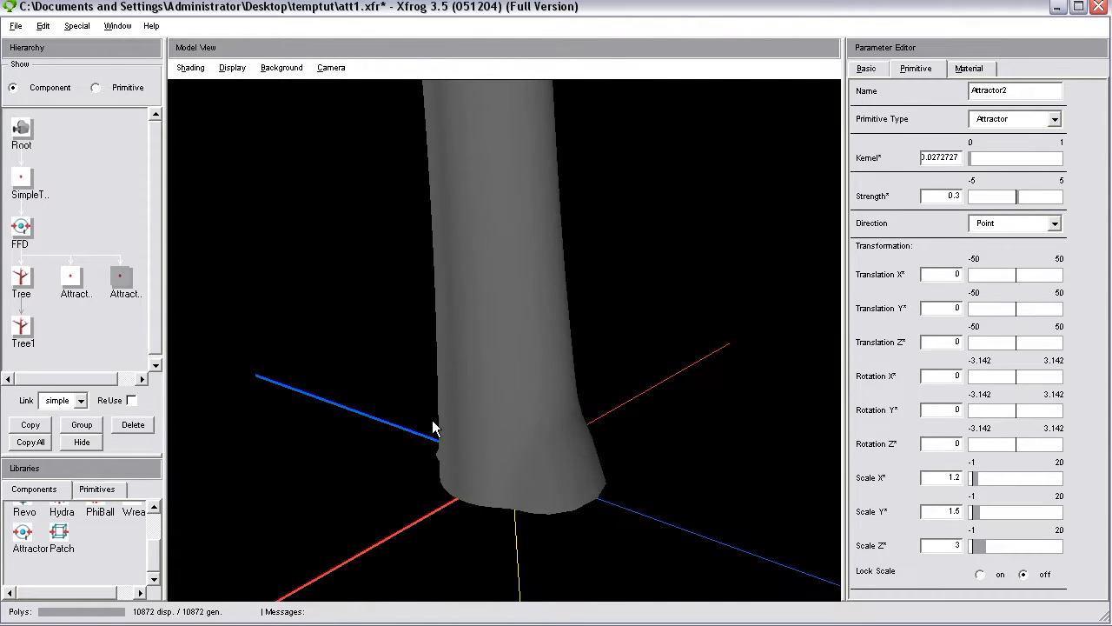
mouse_move(607, 455)
mouse_down()
mouse_move(404, 477)
mouse_move(688, 445)
mouse_move(658, 482)
mouse_move(496, 477)
mouse_move(615, 453)
mouse_up()
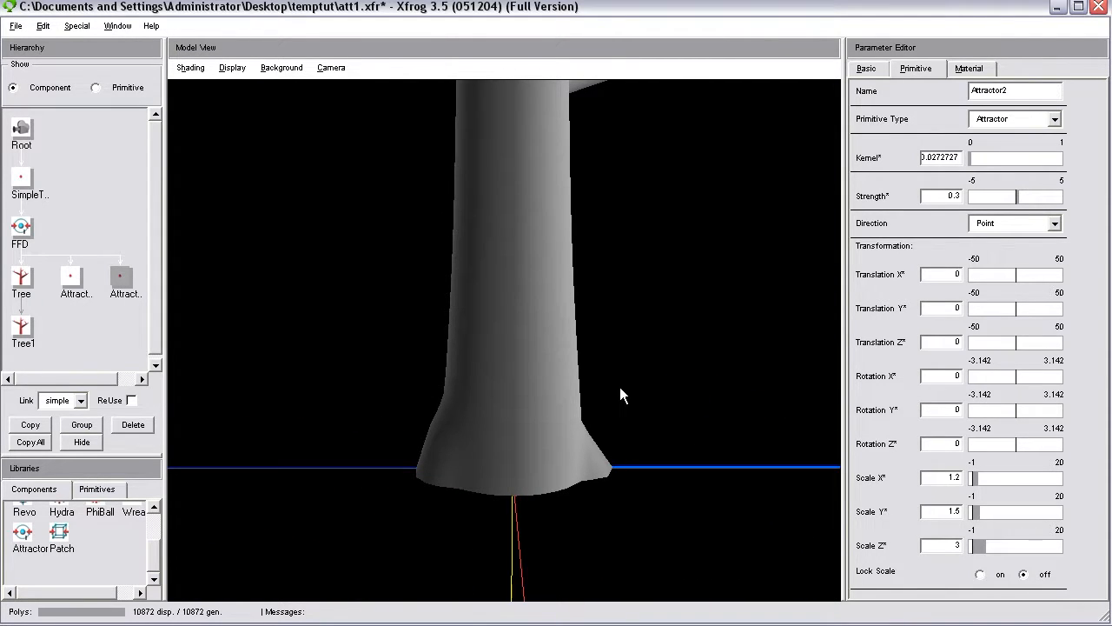
drag(507, 340, 501, 484)
drag(463, 518, 751, 471)
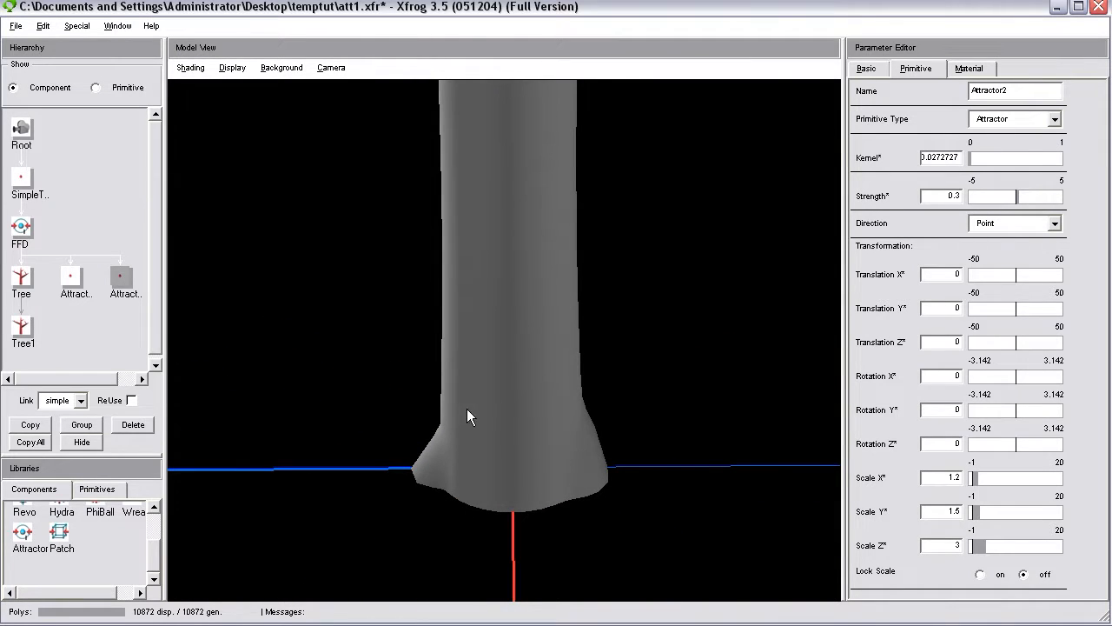
drag(556, 434, 649, 485)
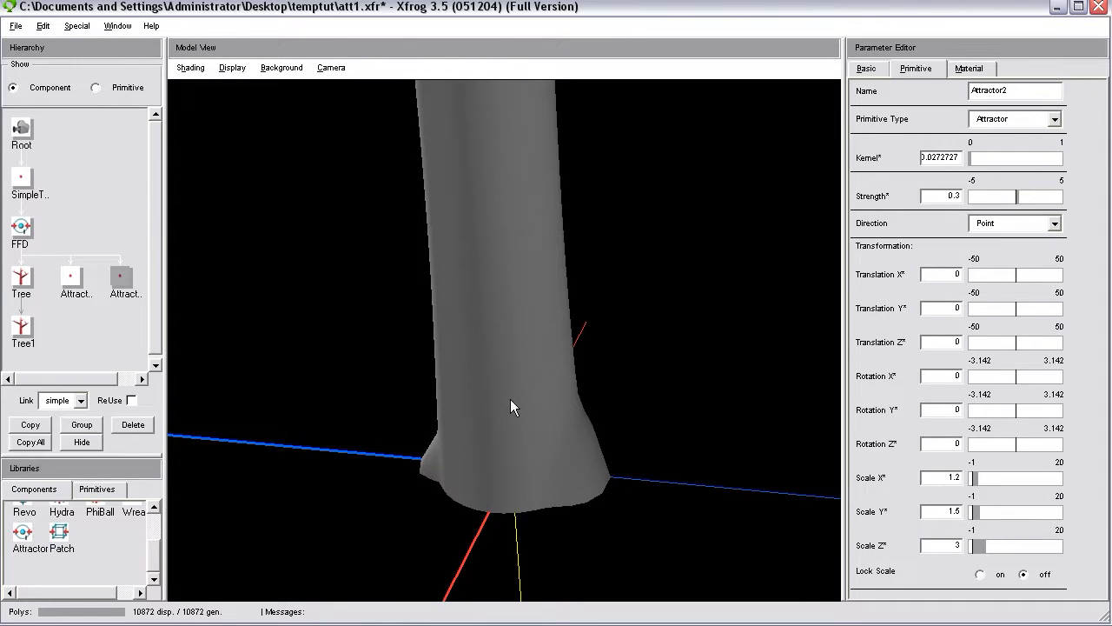
Add a Hydra component under the FFD component in the hierarchy.
drag(152, 543, 153, 527)
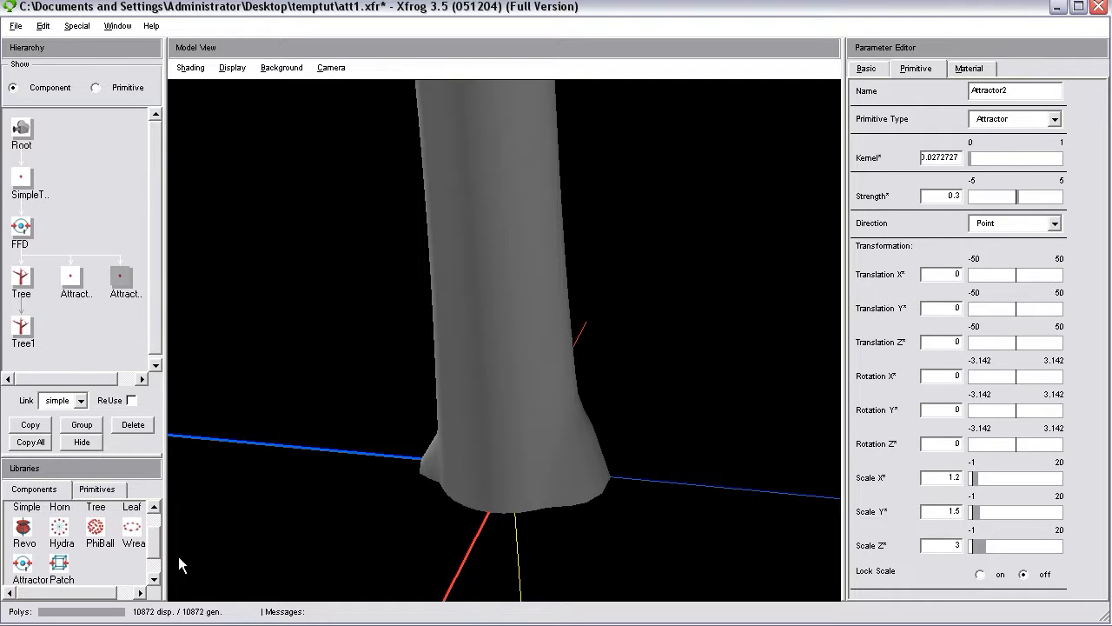
drag(142, 536, 20, 229)
drag(56, 382, 90, 380)
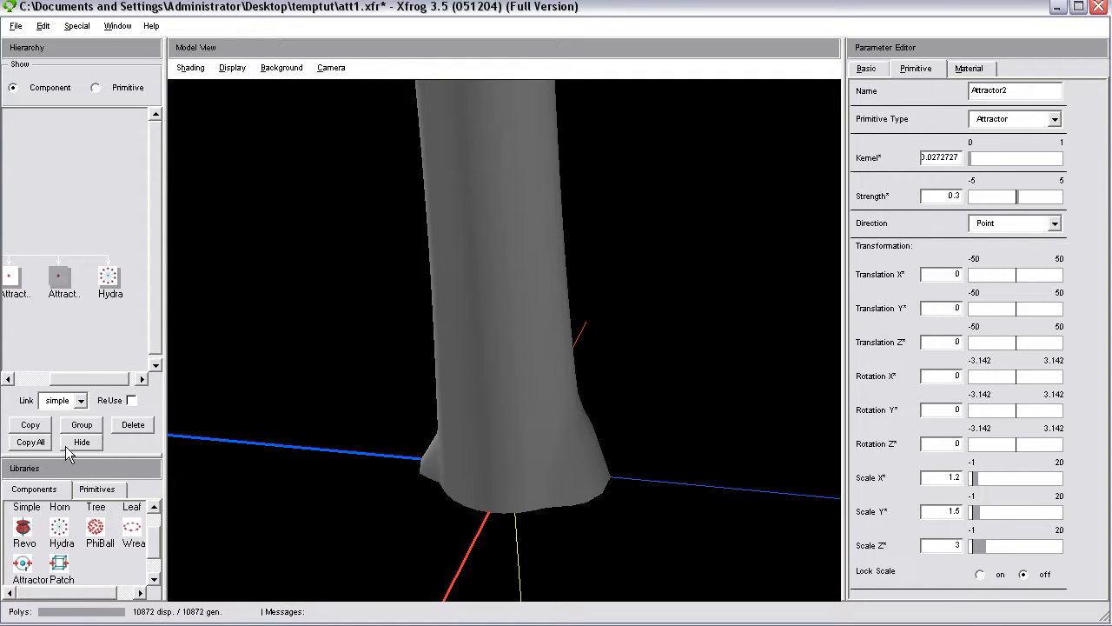
Duplicate Attractor2 and link the copy as a child of the Hydra component.
click(34, 424)
drag(91, 383, 120, 380)
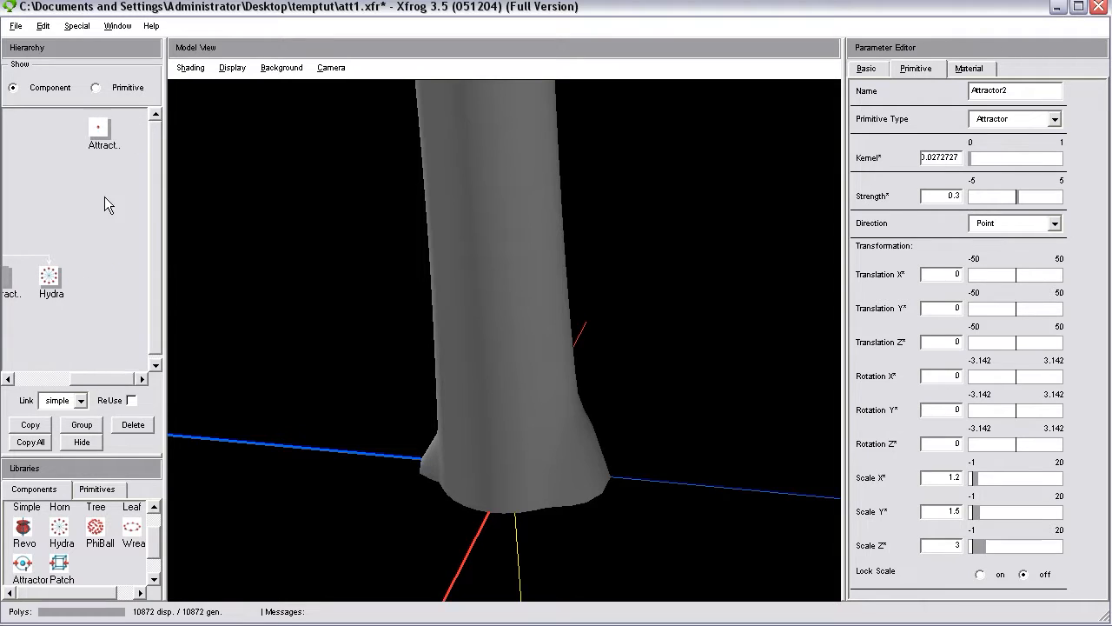
drag(60, 278, 49, 278)
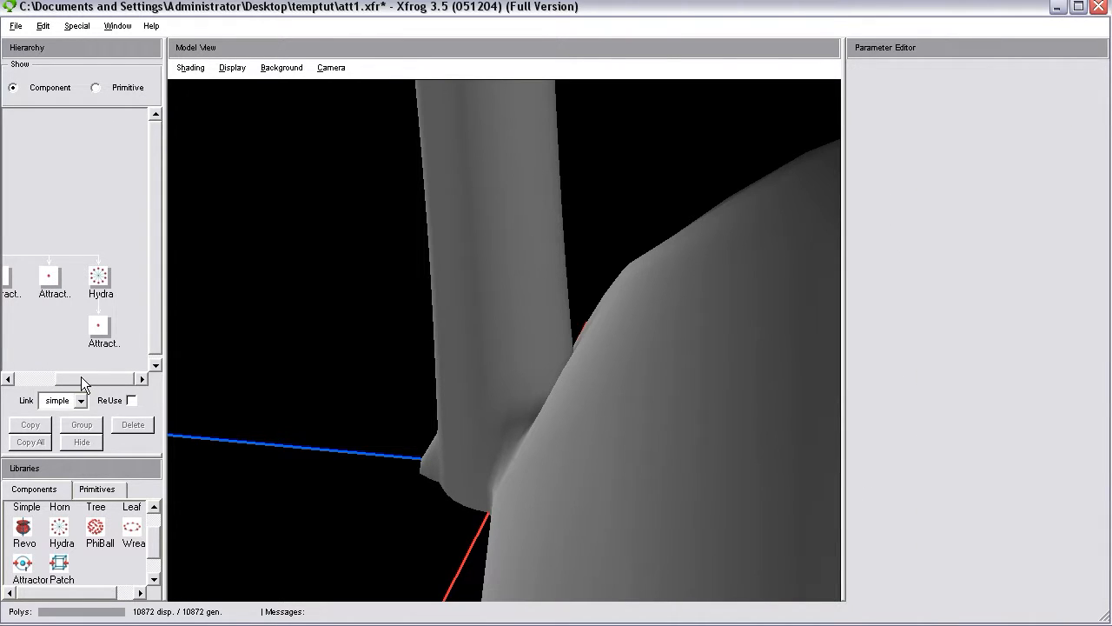
Show the attractor outlines again and examine the Hydra's attractors around the trunk base.
drag(81, 376, 51, 378)
click(222, 71)
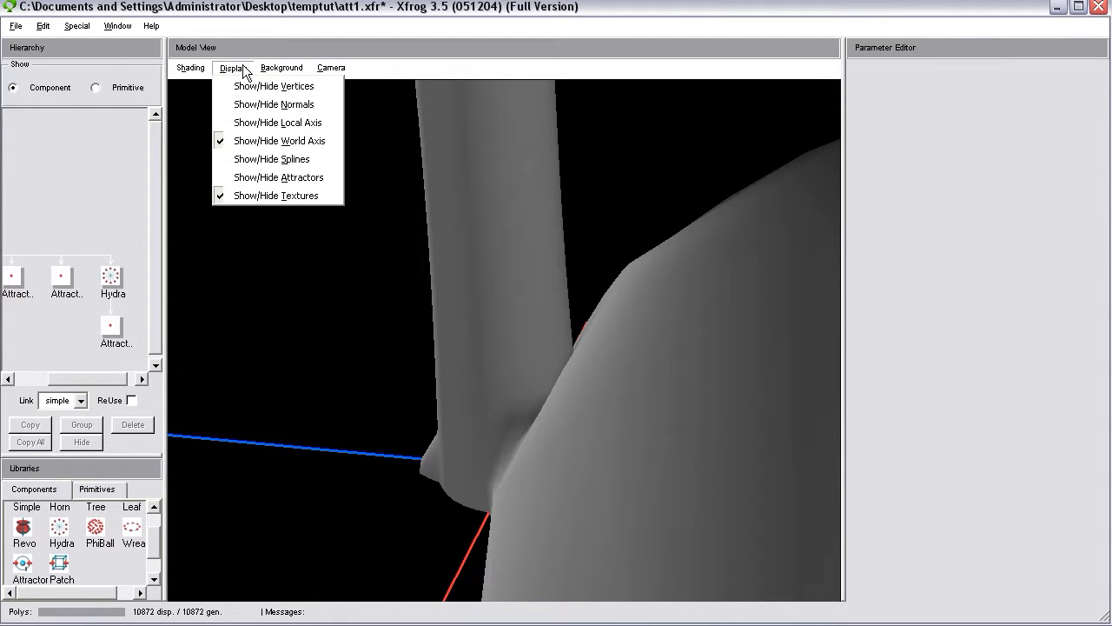
click(250, 177)
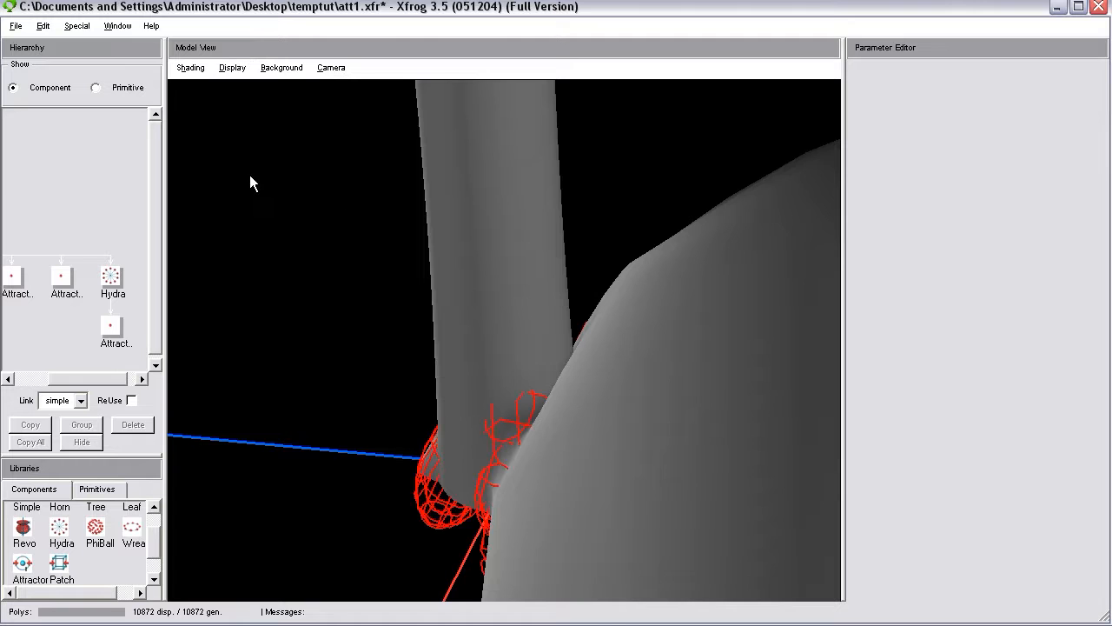
right_drag(577, 455, 580, 256)
drag(580, 256, 553, 531)
drag(517, 432, 682, 416)
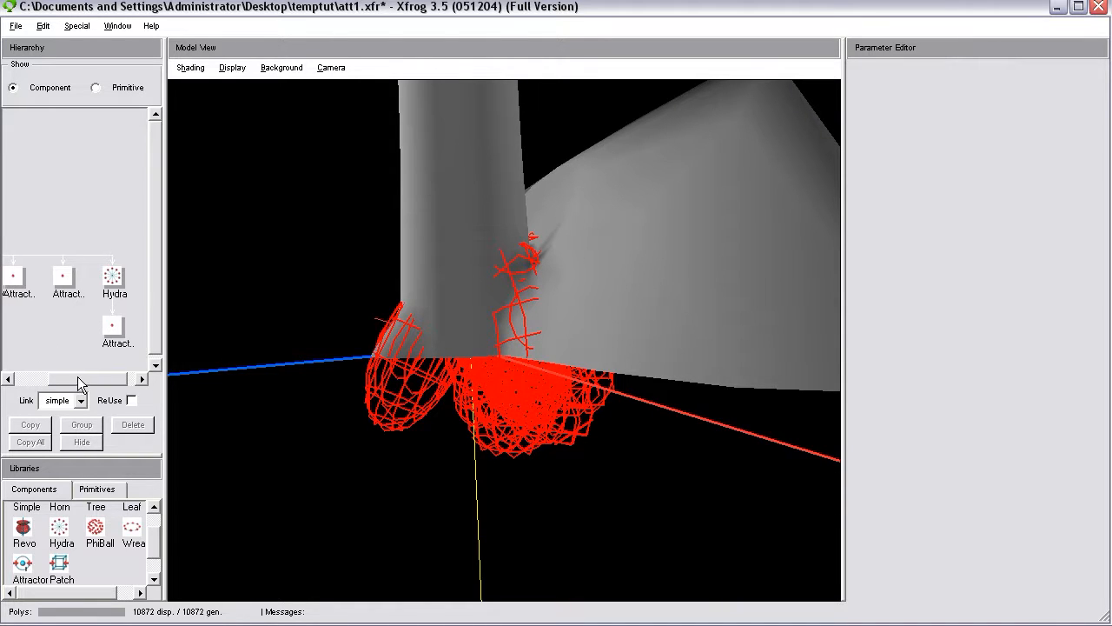
Hide both Attractor1 and Attractor2 so only the Hydra's attractors act on the trunk.
drag(77, 379, 56, 383)
click(59, 291)
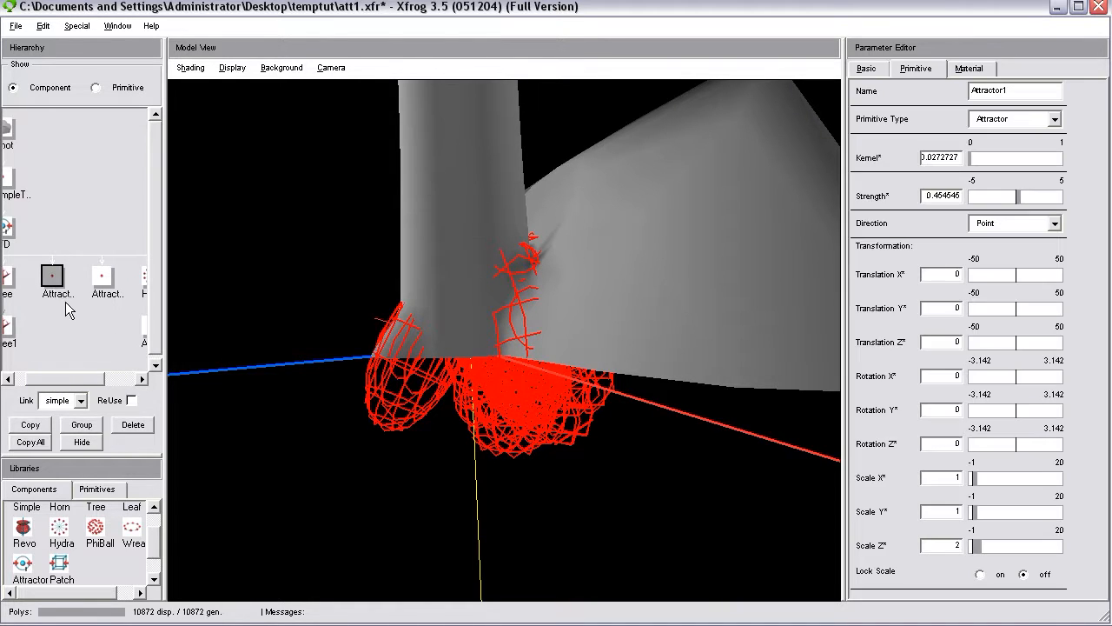
click(85, 443)
click(102, 277)
click(83, 445)
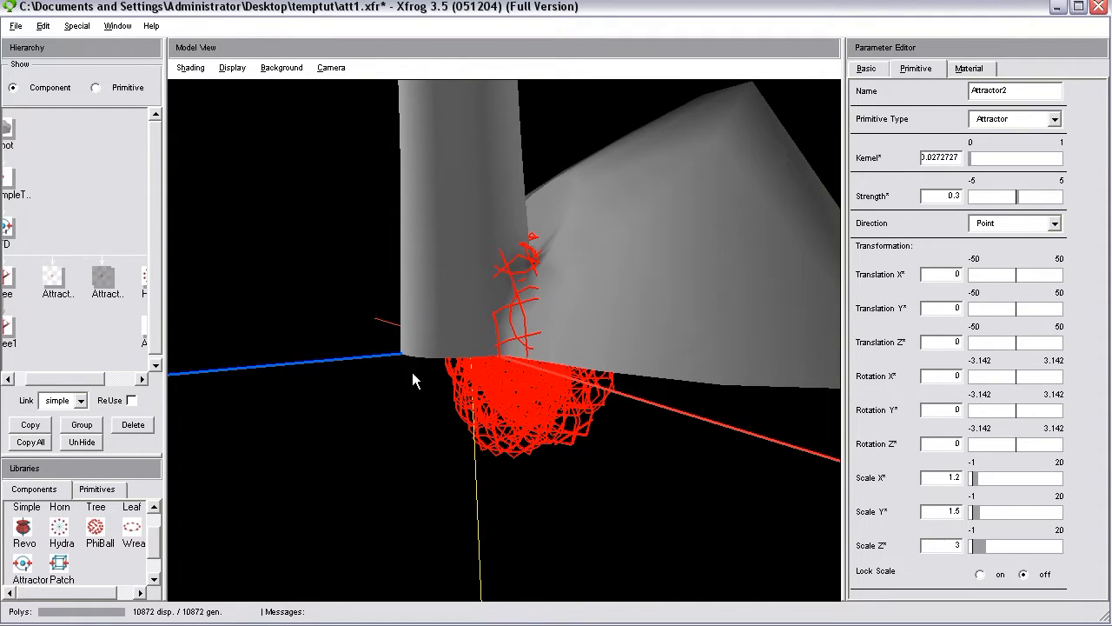
Unhide Attractor1 to compare its effect on the trunk base, and hide it again.
click(53, 276)
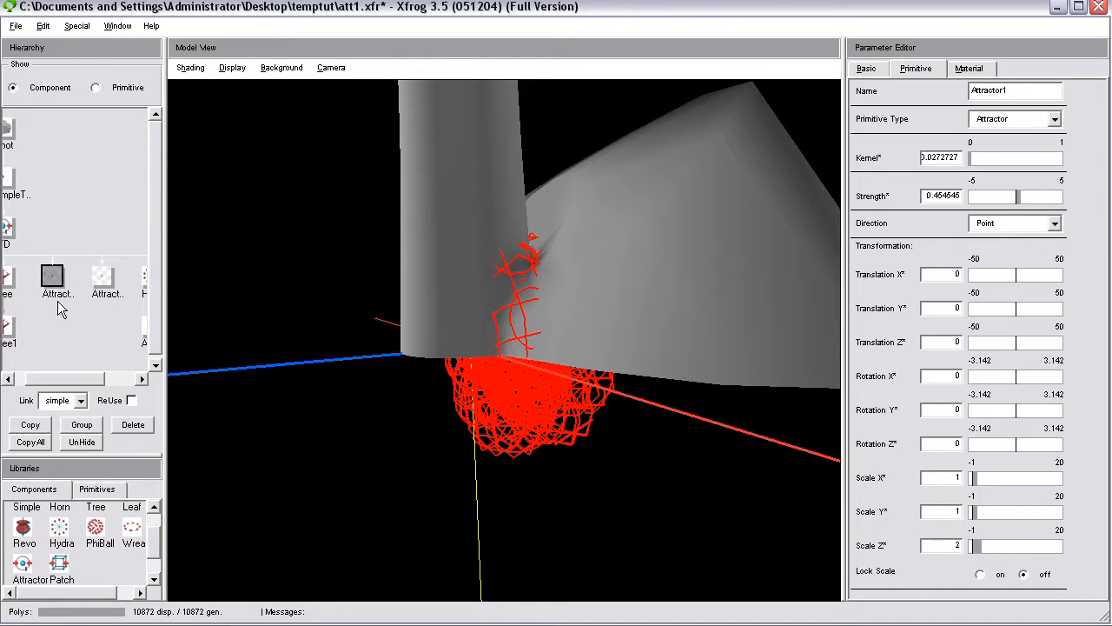
click(82, 443)
drag(366, 329, 256, 352)
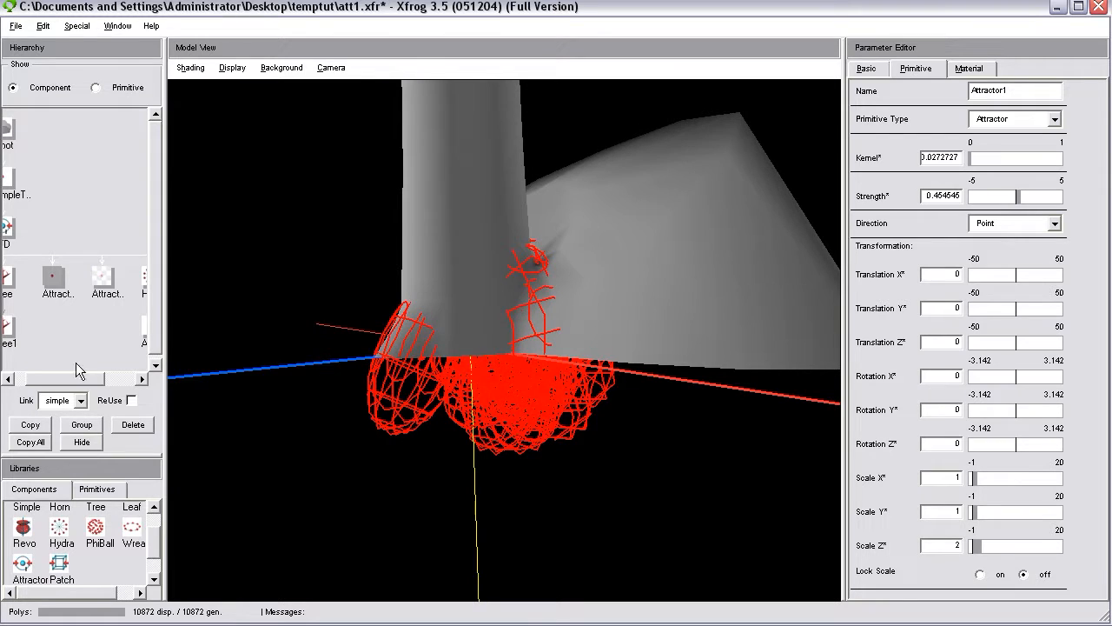
click(82, 442)
drag(524, 463, 498, 408)
drag(64, 379, 99, 378)
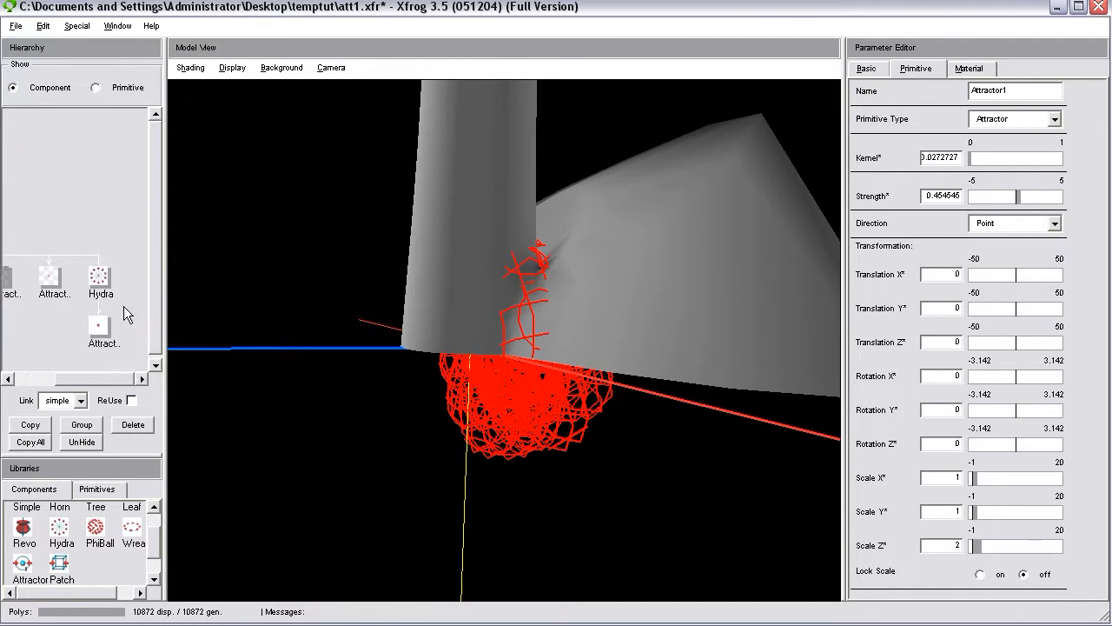
Reset the Hydra's child attractor to Rotation Y 0 and Translation X 0 in its component transformation.
click(101, 328)
drag(491, 306, 653, 338)
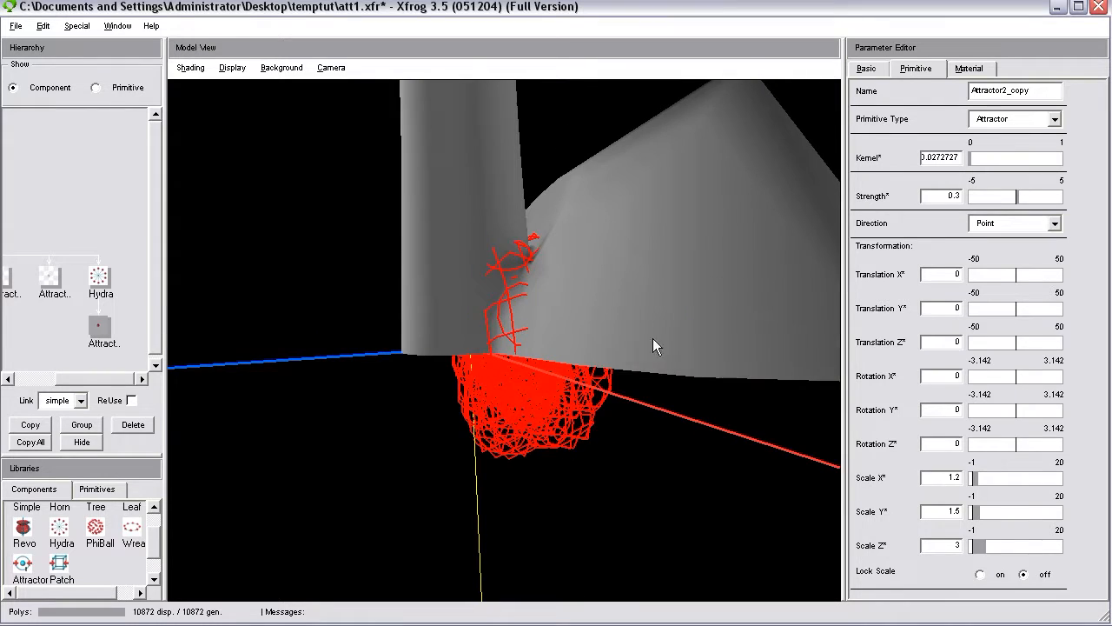
click(867, 68)
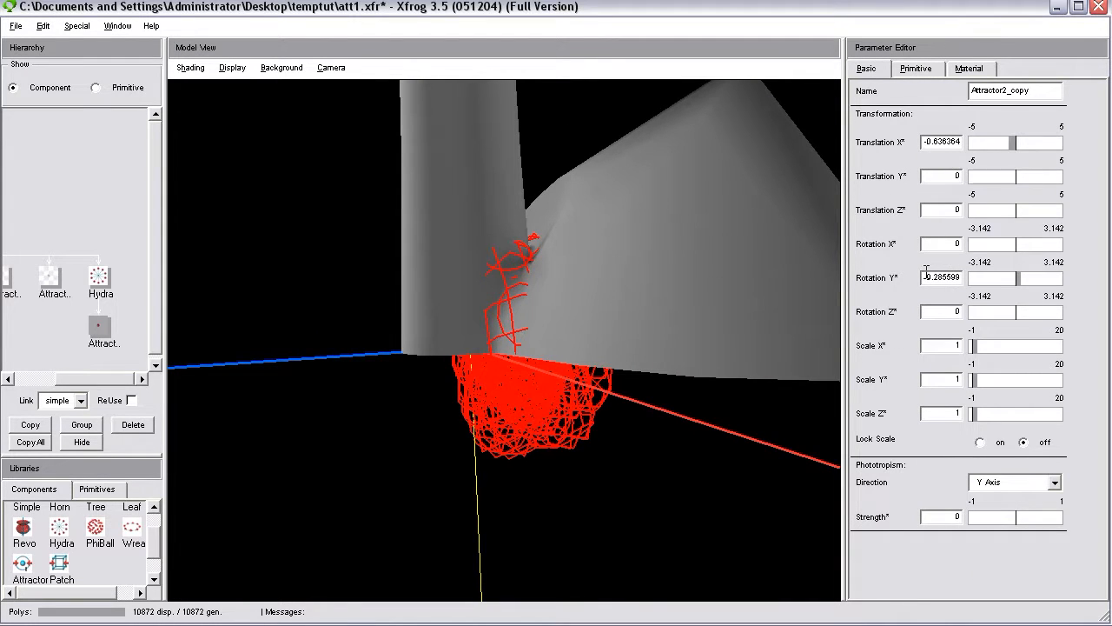
text(0)
key(Return)
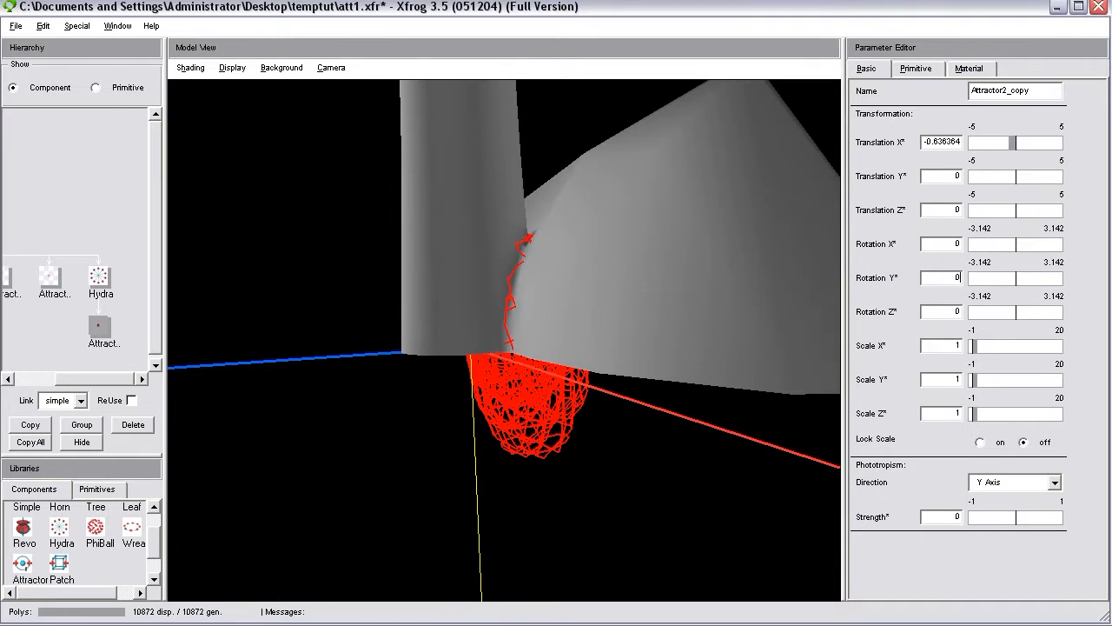
double_click(925, 141)
text(0)
key(Return)
drag(607, 351, 373, 357)
Set the child attractor's primitive Scale X, Scale Y and Scale Z to 1.
click(915, 69)
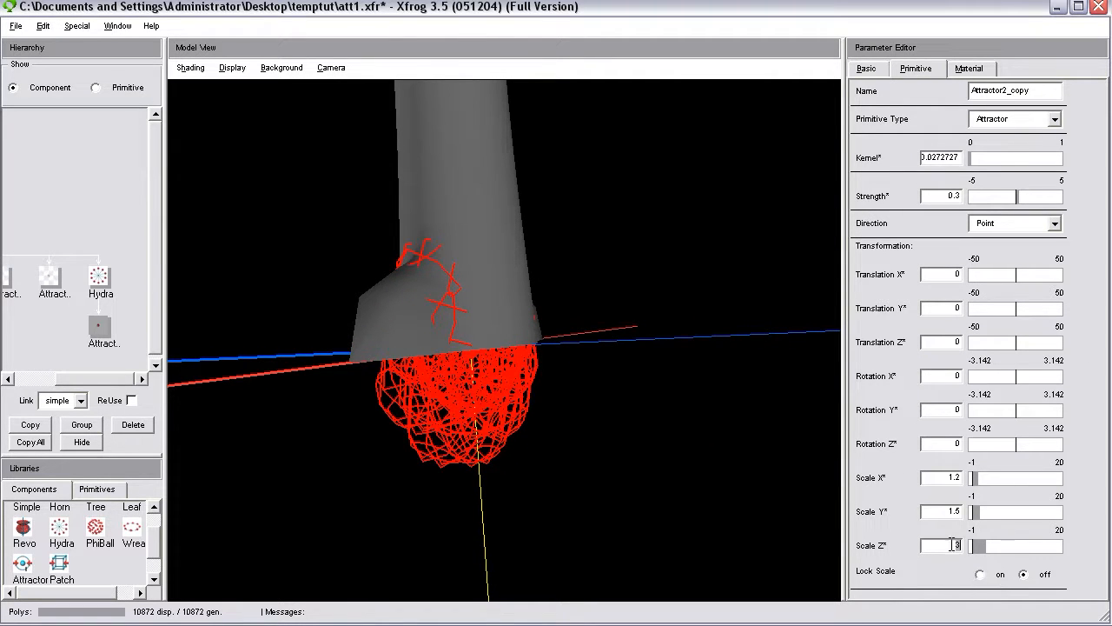
text(1)
drag(960, 512, 911, 486)
text(1)
double_click(943, 476)
text(1)
key(Return)
click(961, 513)
key(Return)
click(961, 544)
key(Return)
drag(515, 408, 508, 377)
right_drag(508, 377, 584, 521)
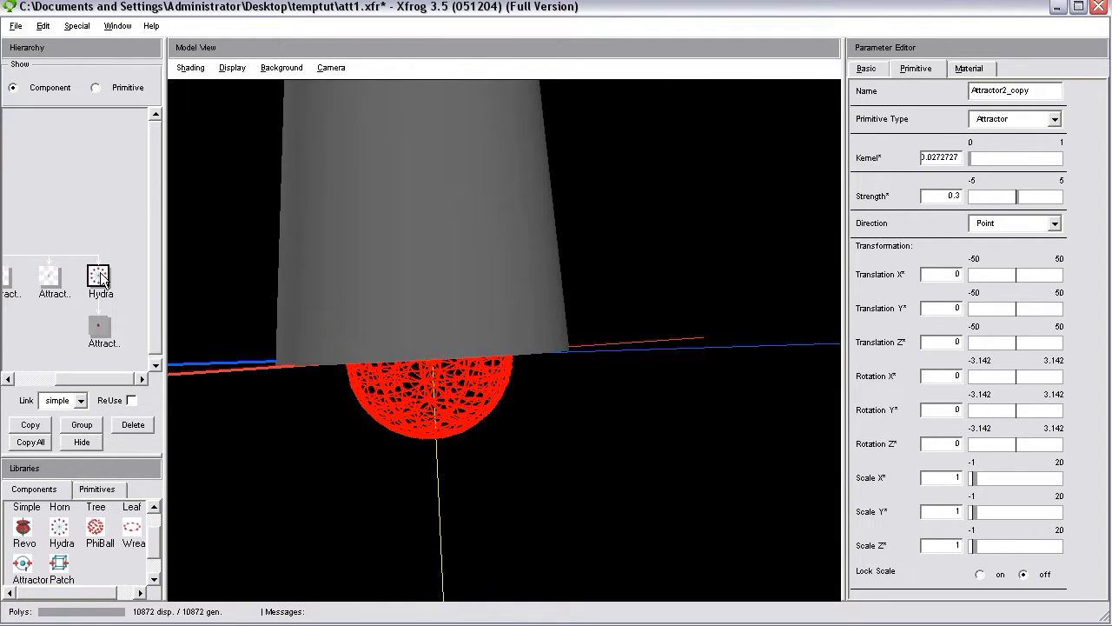
Reduce the Hydra's number of attractor copies to 3.
click(101, 277)
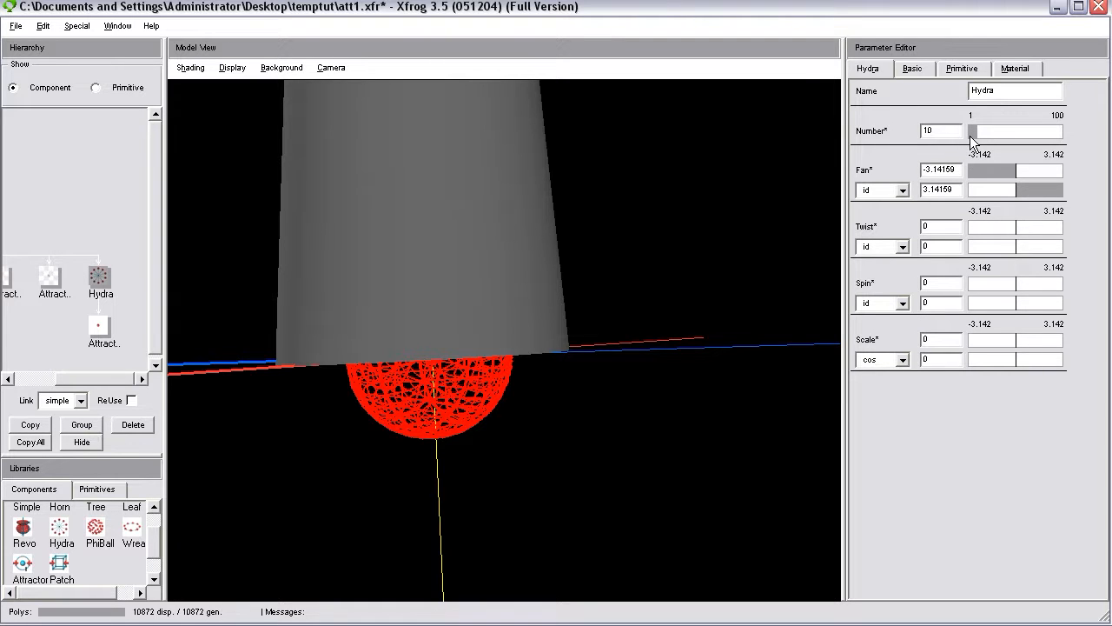
mouse_move(690, 269)
mouse_down()
mouse_move(483, 304)
mouse_move(682, 270)
mouse_up()
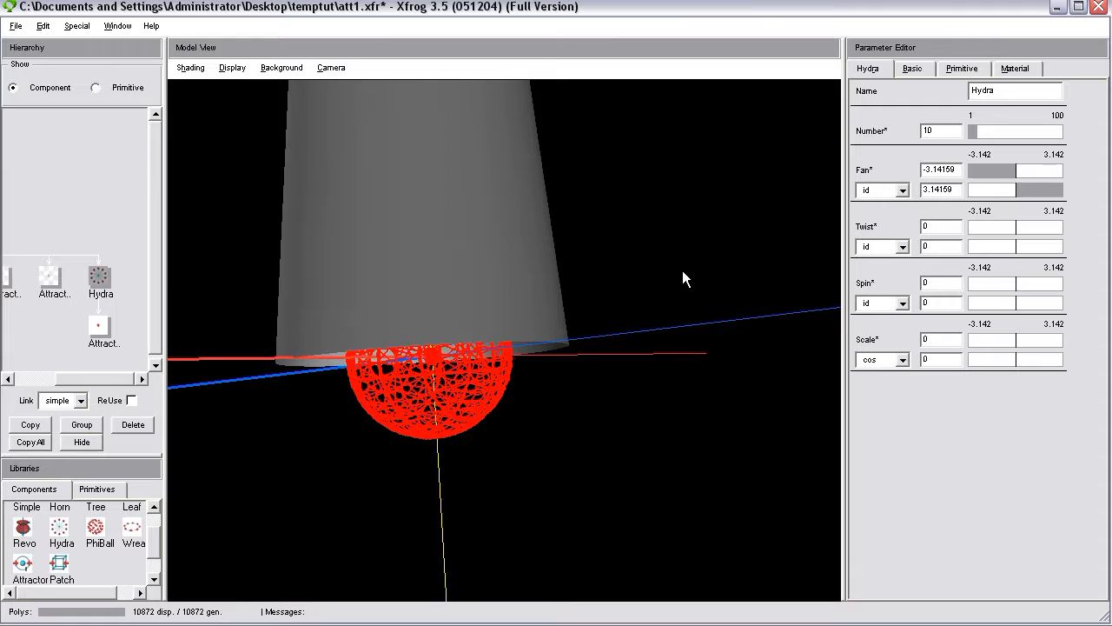
drag(975, 131, 971, 134)
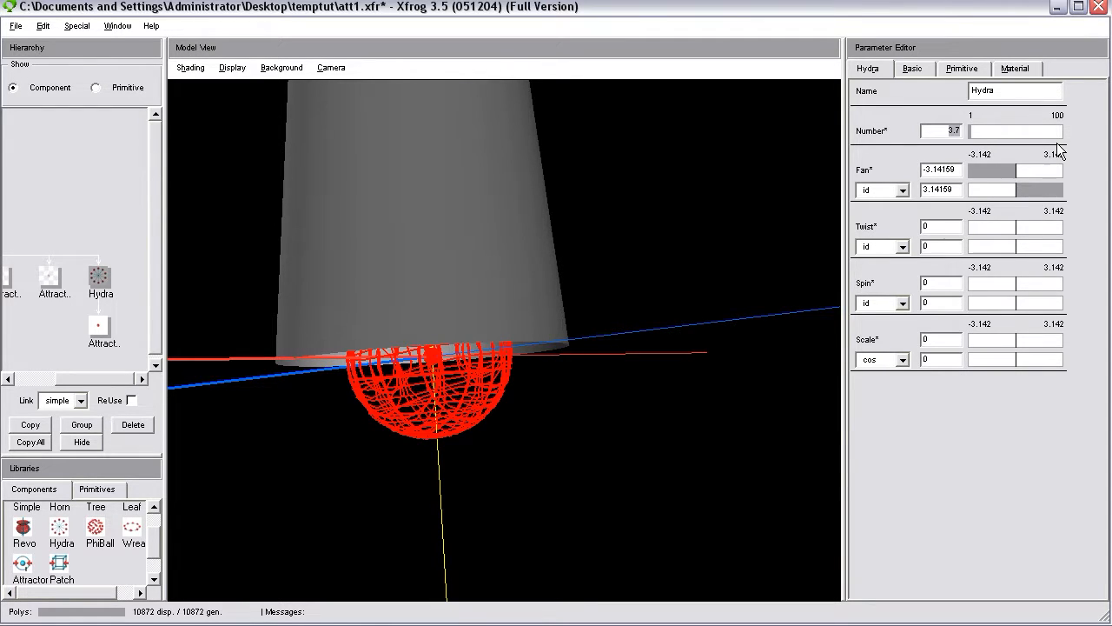
text(3)
key(Return)
drag(486, 335, 198, 298)
Offset the Hydra's child attractor with Translation Y 0.75, keeping Translation X at 0.
click(109, 325)
click(868, 68)
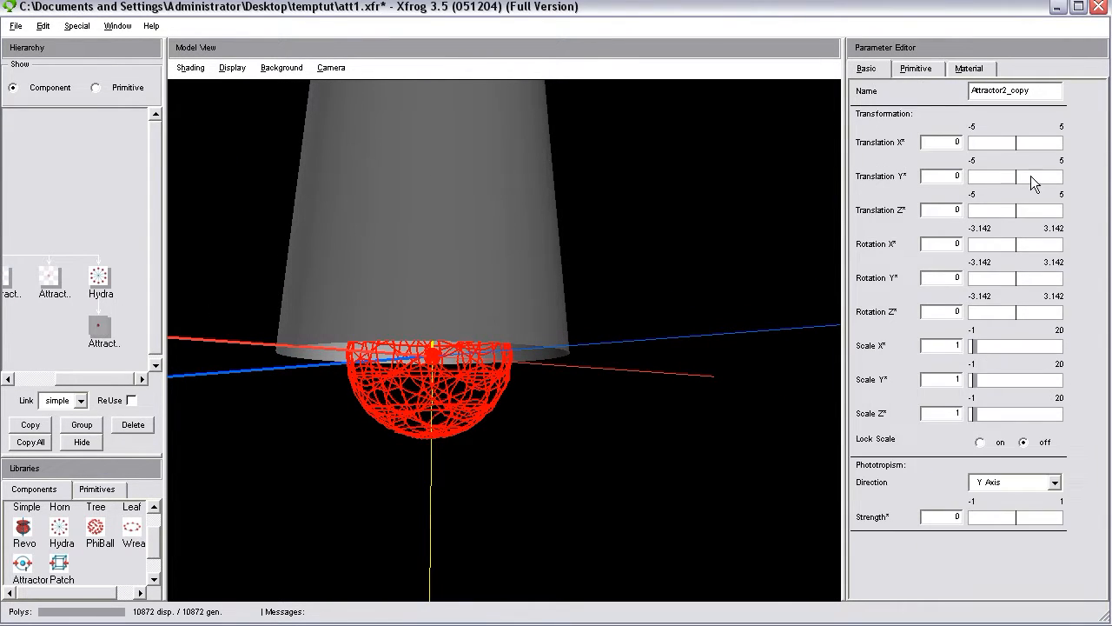
click(1019, 146)
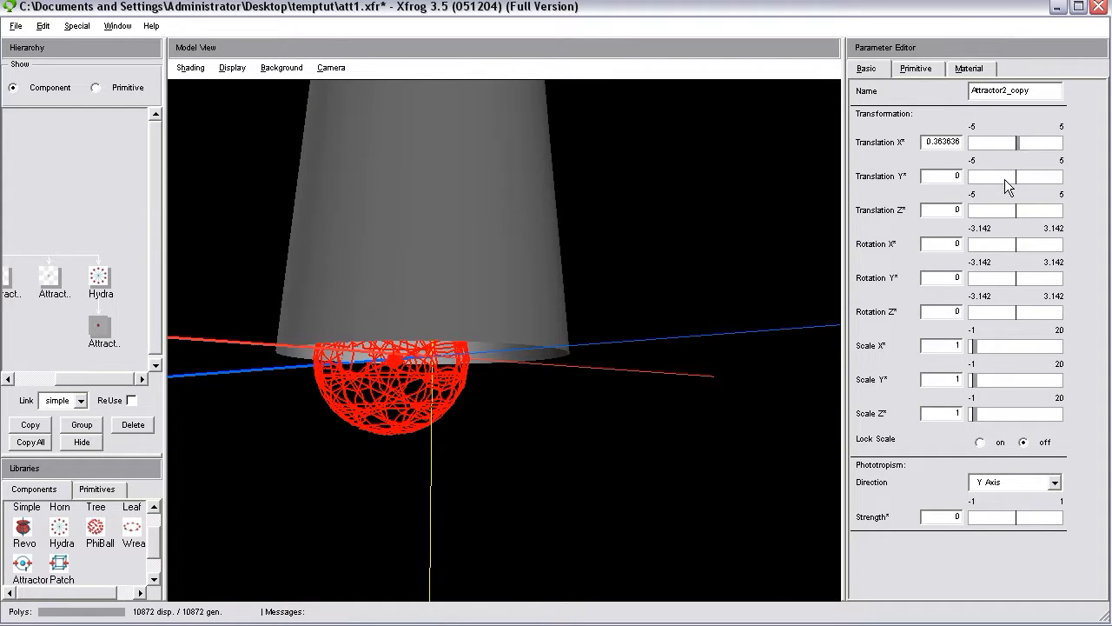
click(1023, 179)
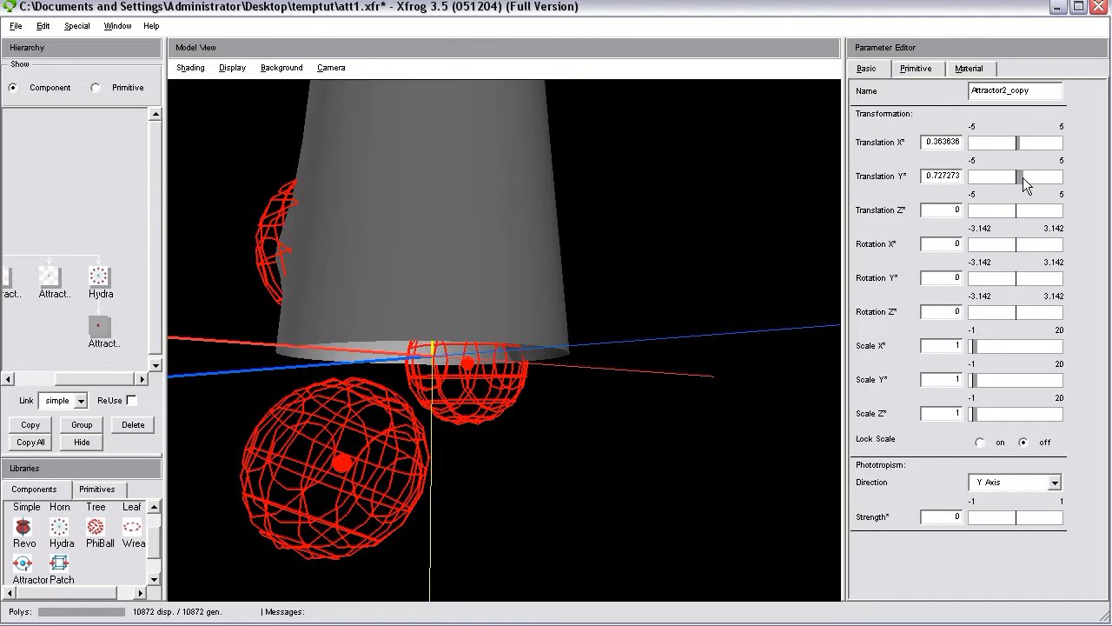
drag(929, 142, 1086, 145)
text(0)
key(Return)
drag(661, 280, 581, 235)
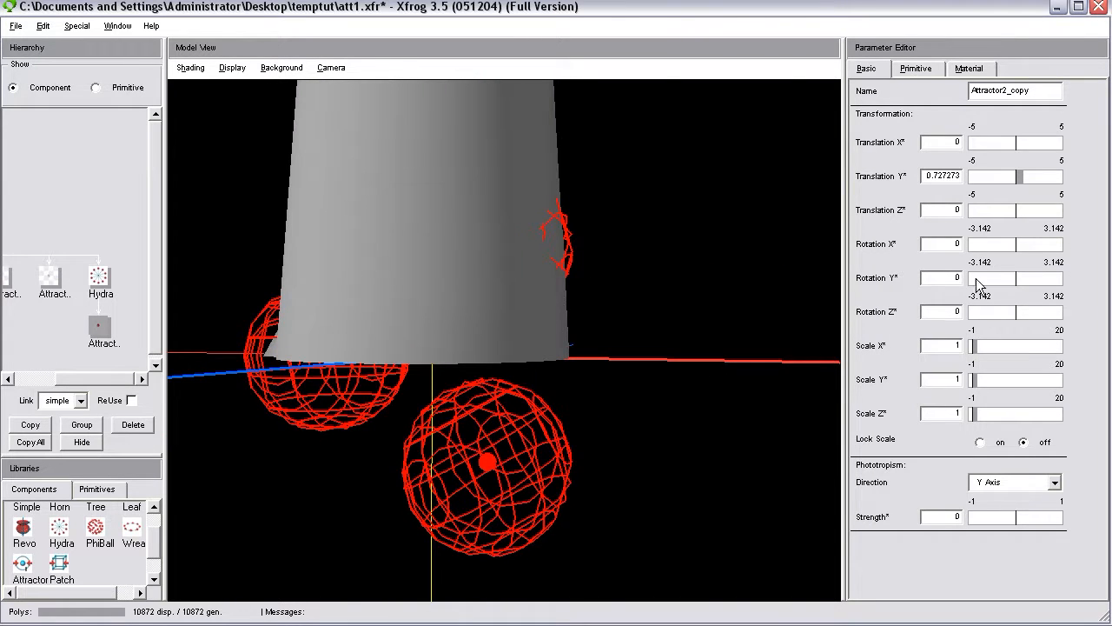
double_click(940, 176)
text(0.75)
key(Return)
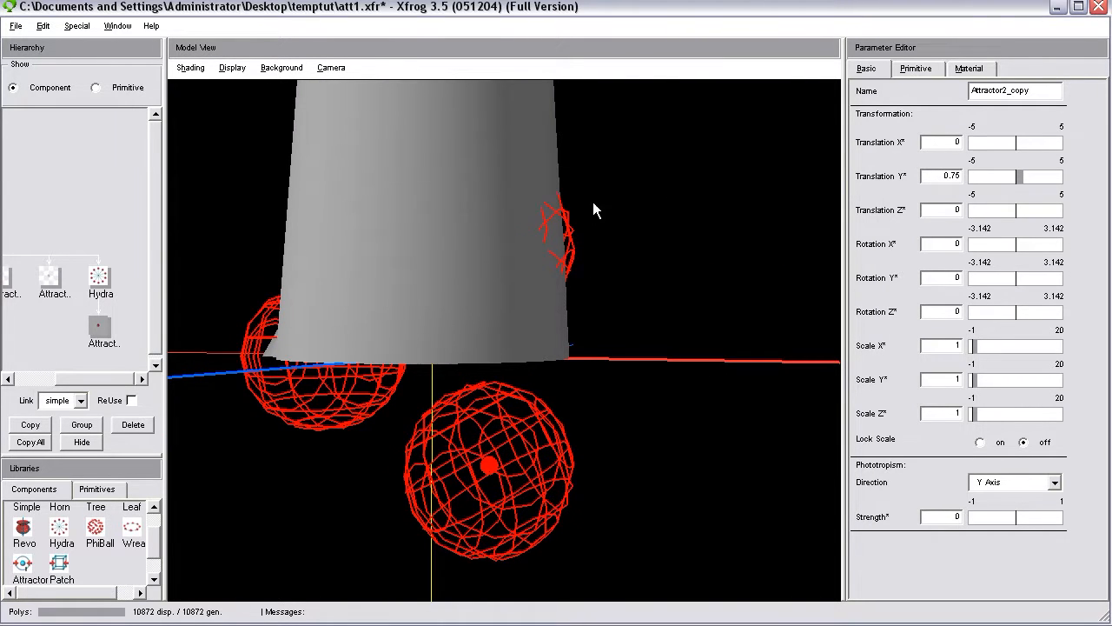
Try different X, Y and Z rotations on the Hydra to reorient its ring of attractors.
click(99, 276)
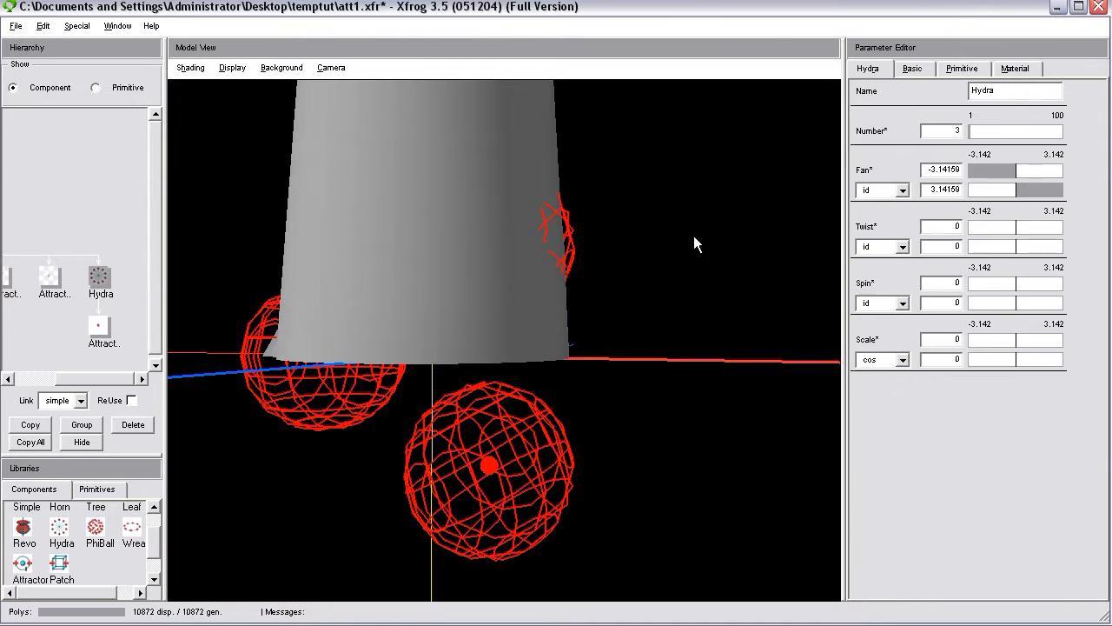
click(911, 69)
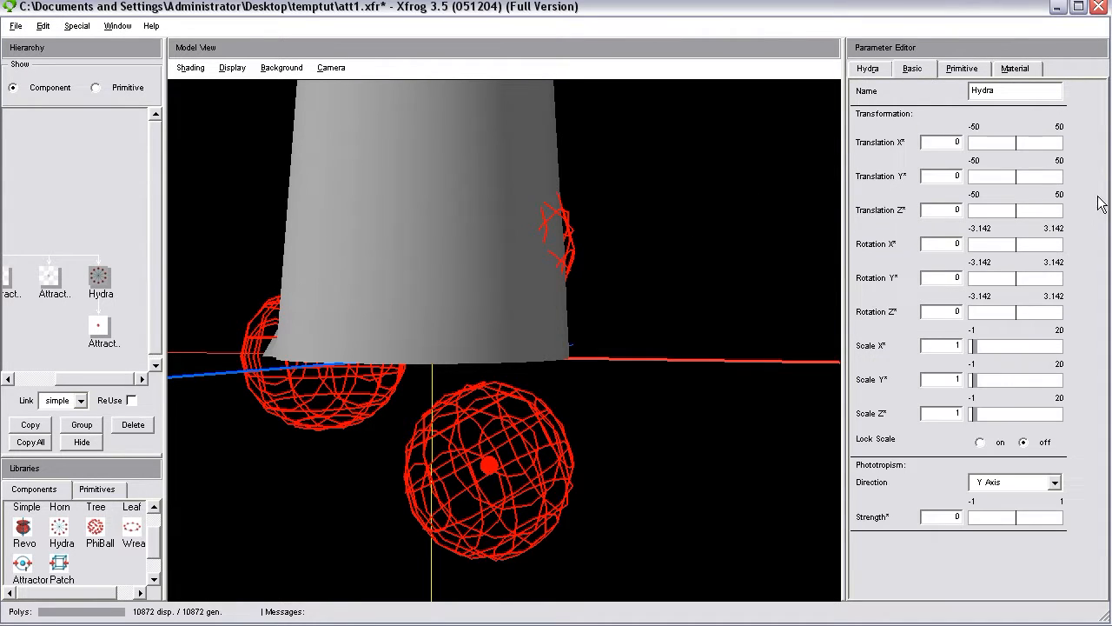
click(1021, 279)
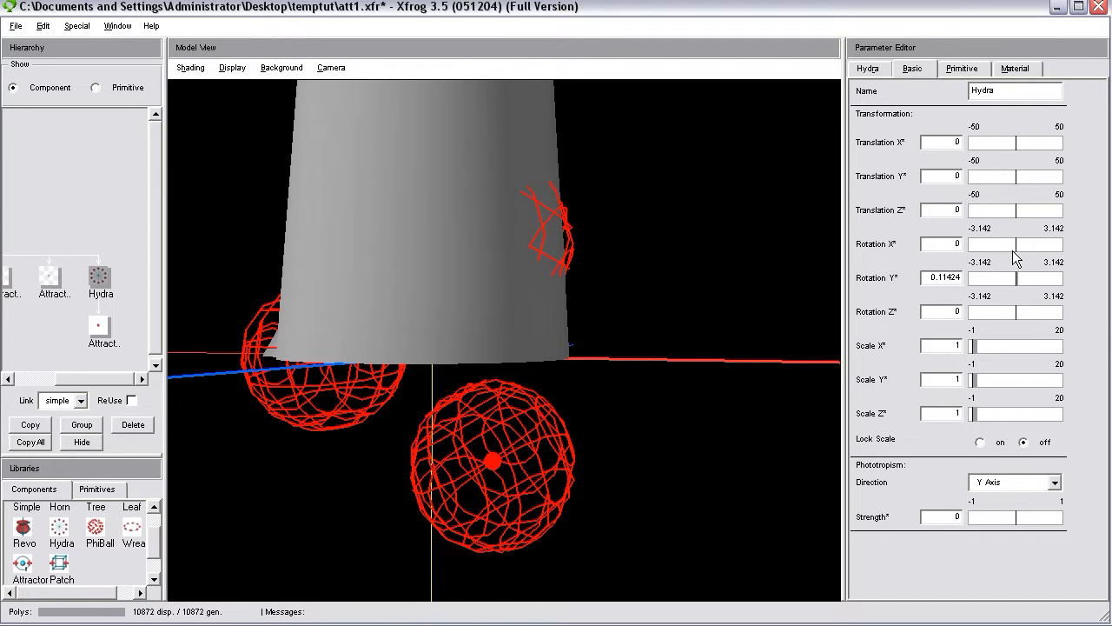
click(1021, 247)
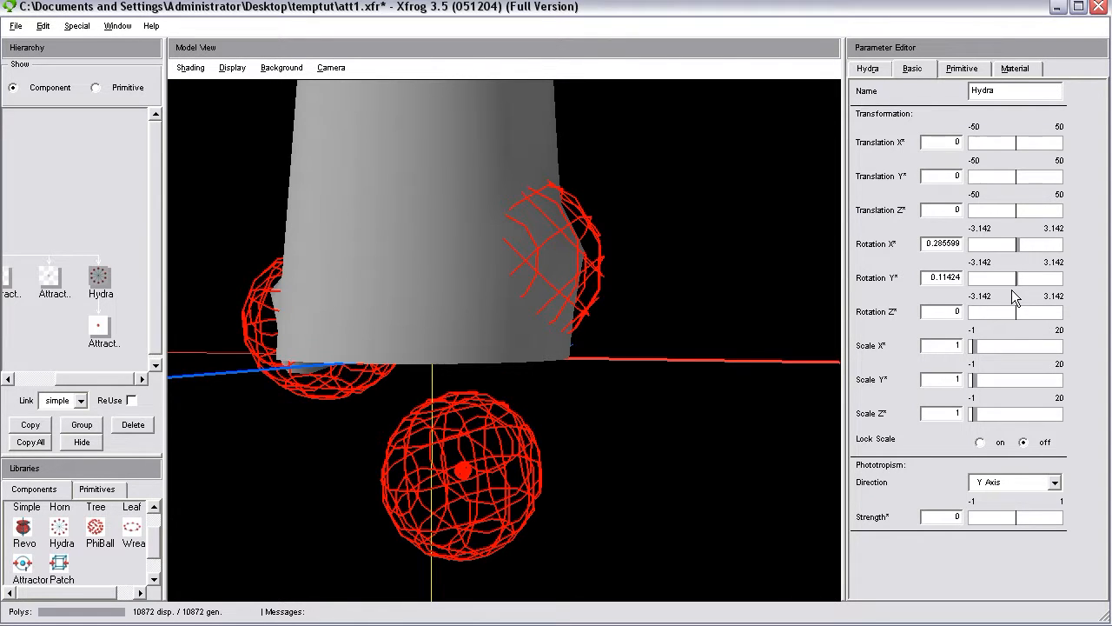
drag(1025, 320, 1033, 311)
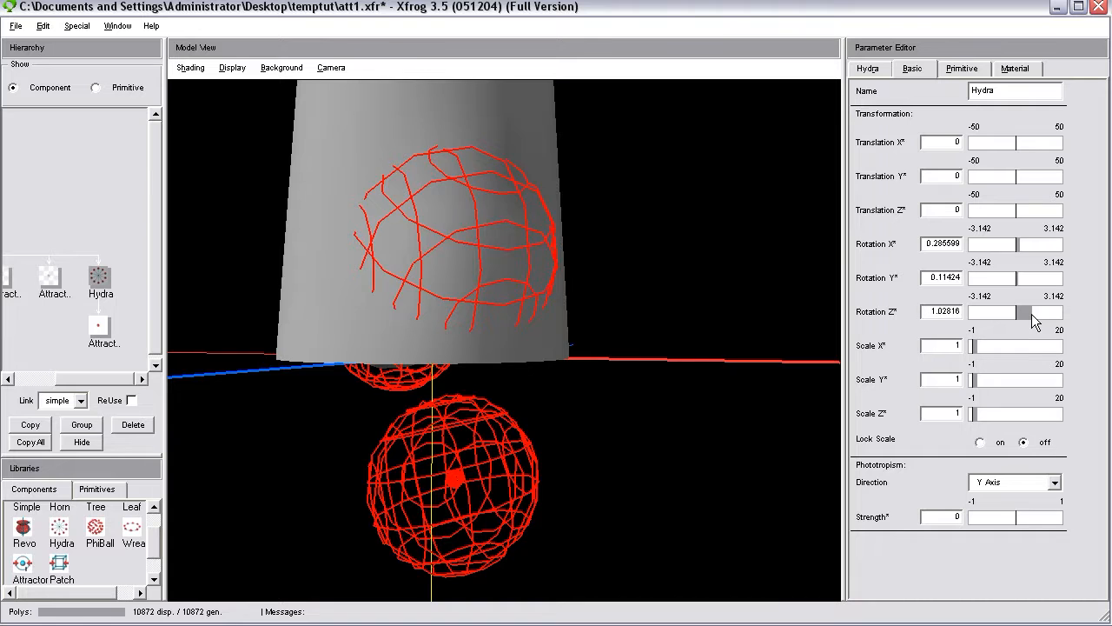
click(1029, 276)
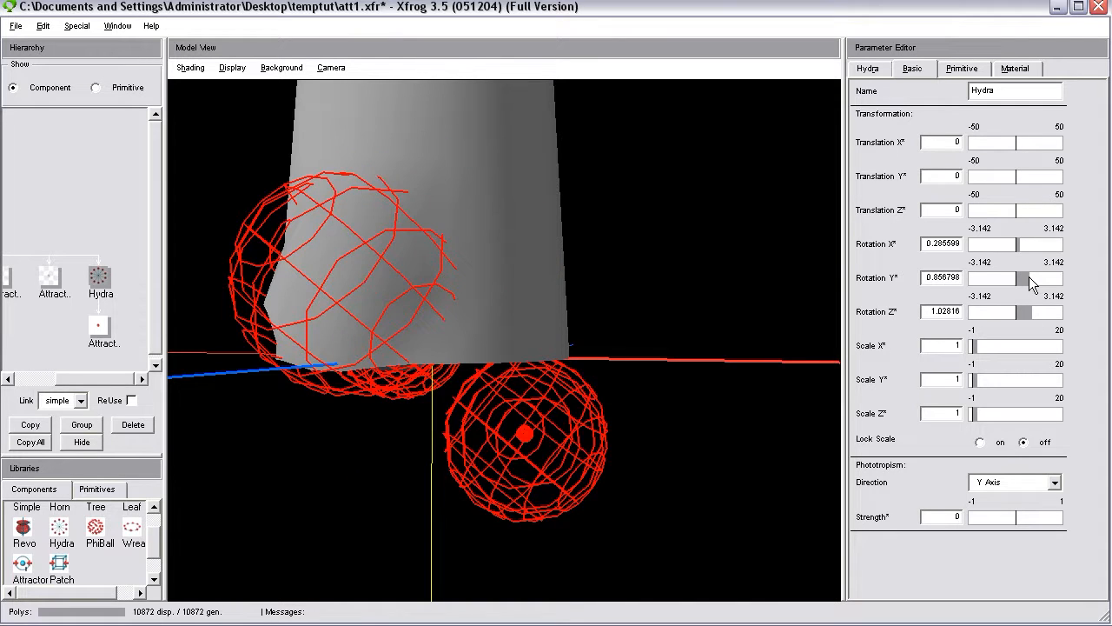
drag(1034, 277, 1052, 276)
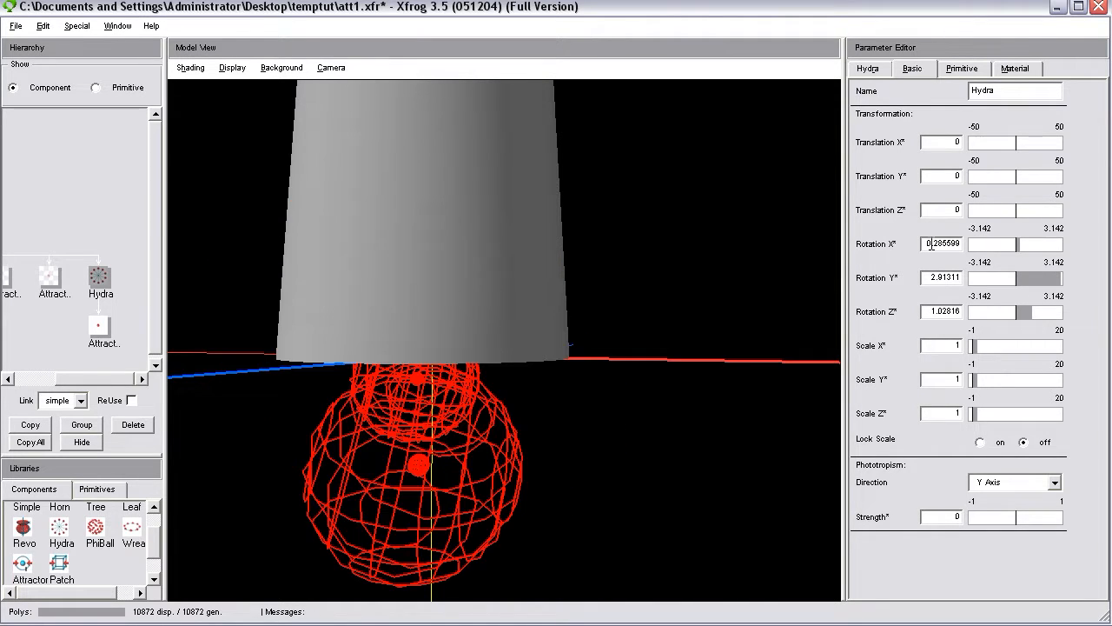
Set the Hydra's Rotation X to 0, Rotation Y to 1.57 and Rotation Z to 0.
click(995, 248)
text(1.57)
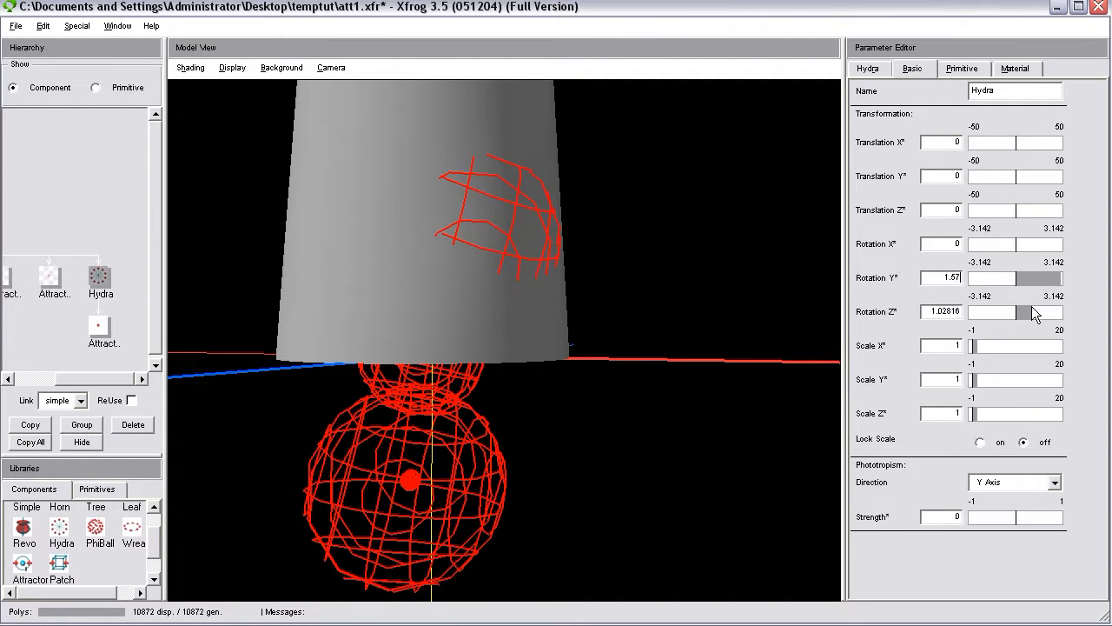
key(Return)
drag(929, 306, 965, 309)
text(0)
key(Return)
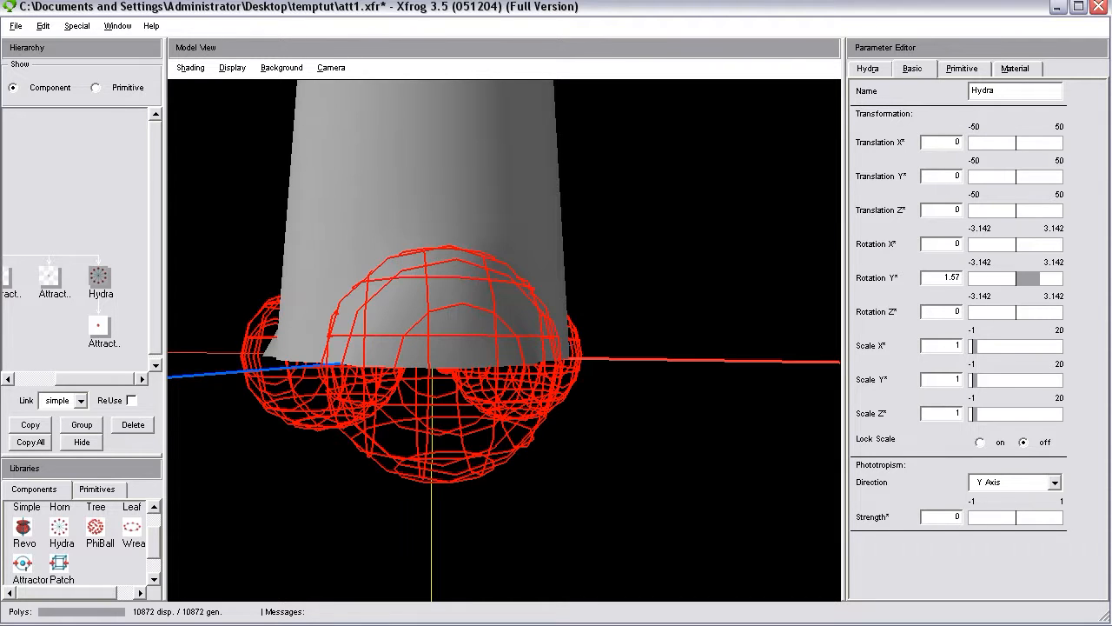
Examine the three attractors and the flares they pull from the trunk base from several angles.
drag(512, 417, 504, 390)
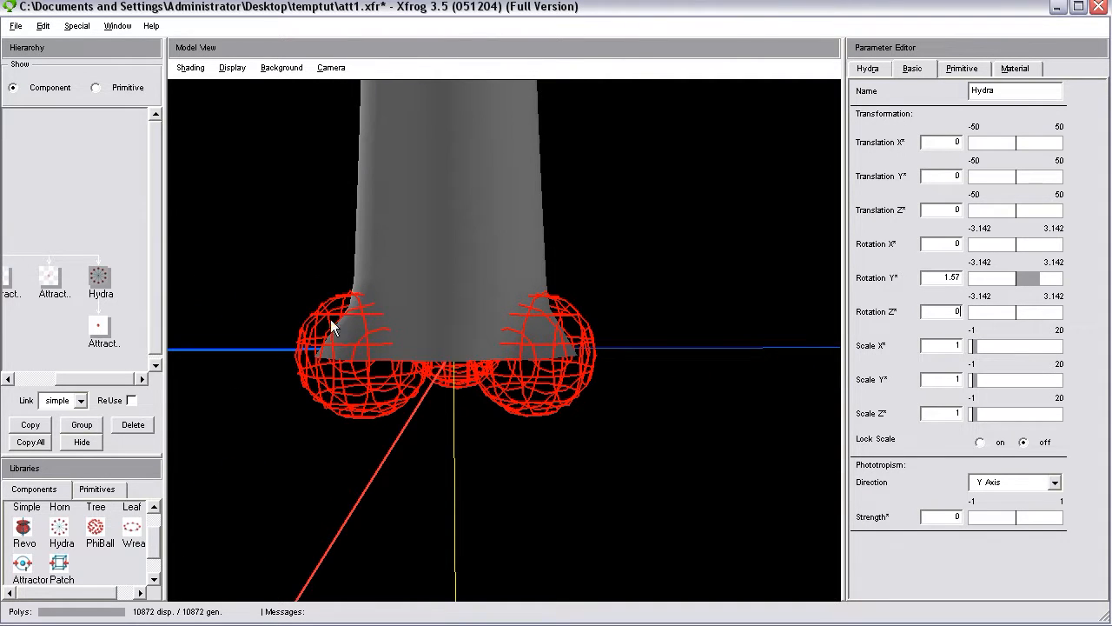
drag(281, 352, 339, 357)
drag(451, 339, 571, 392)
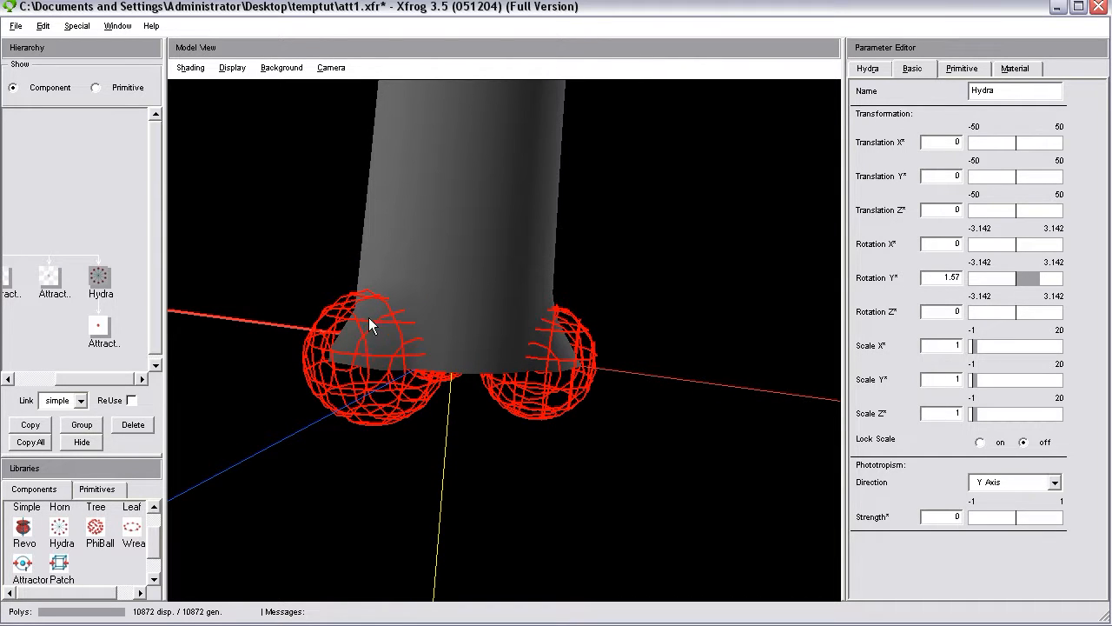
drag(606, 345, 179, 299)
drag(578, 401, 536, 333)
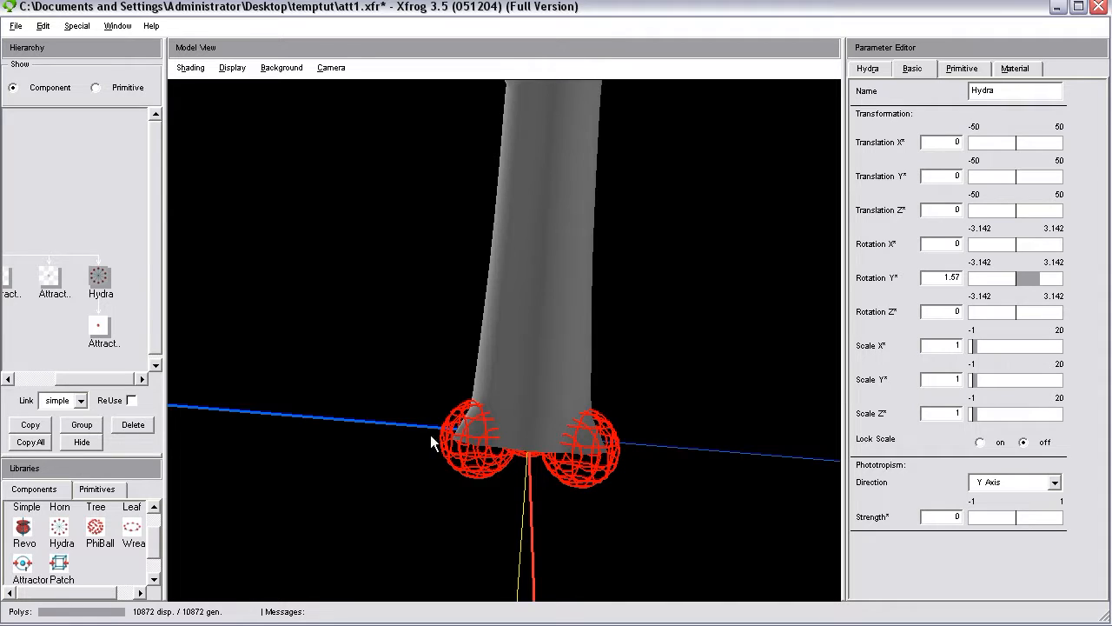
drag(528, 452, 499, 422)
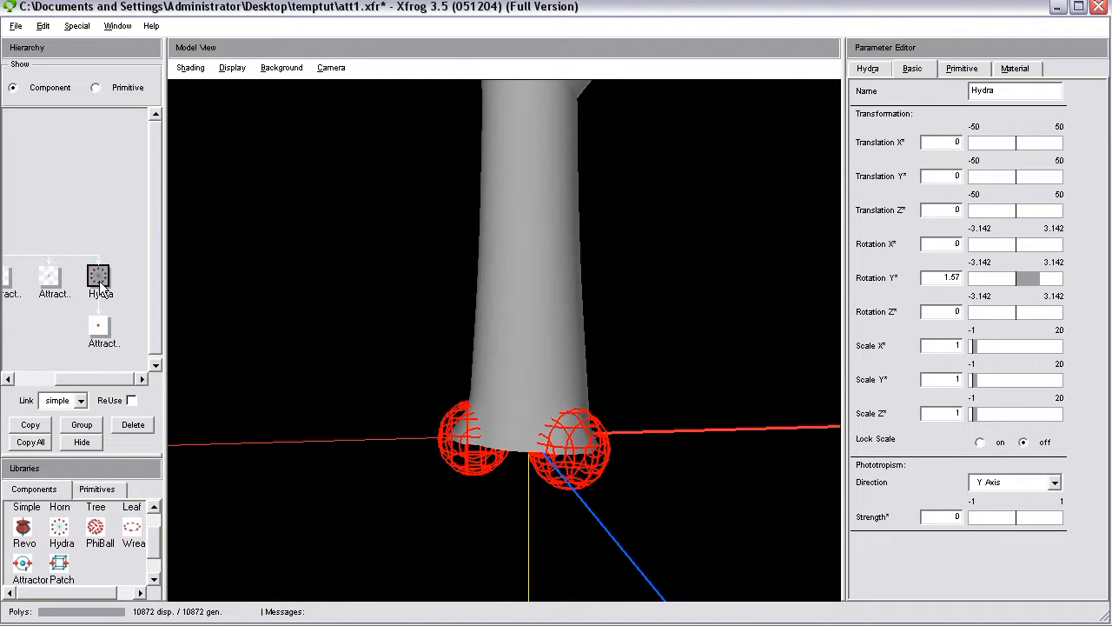
drag(469, 442, 535, 447)
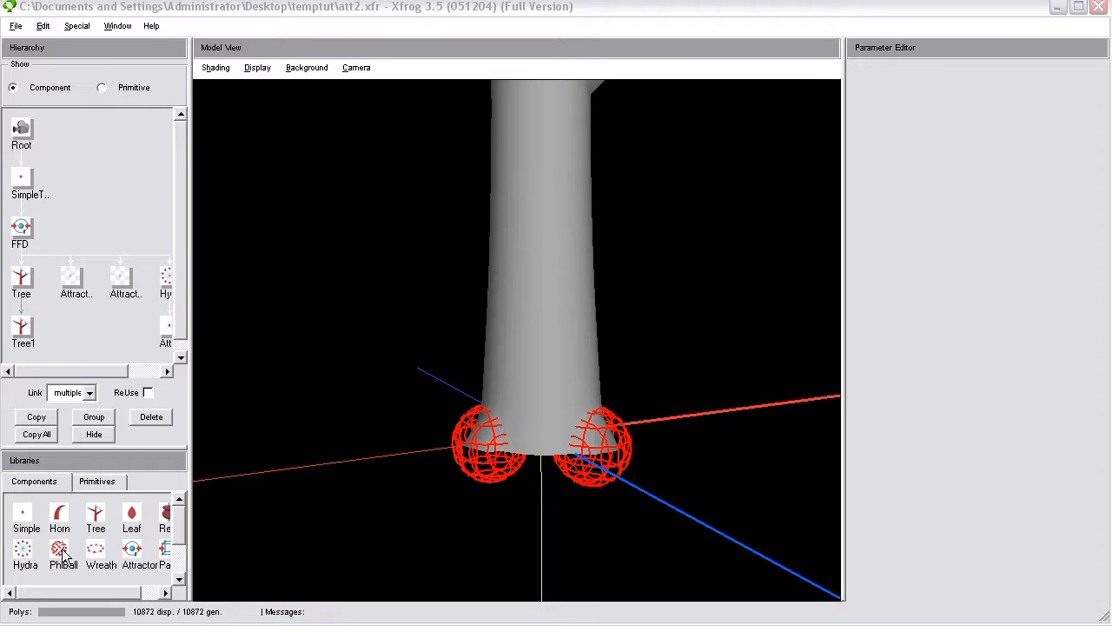
Add a PhiBall component under the FFD and move the Hydra's child attractor under the PhiBall.
drag(59, 556, 21, 228)
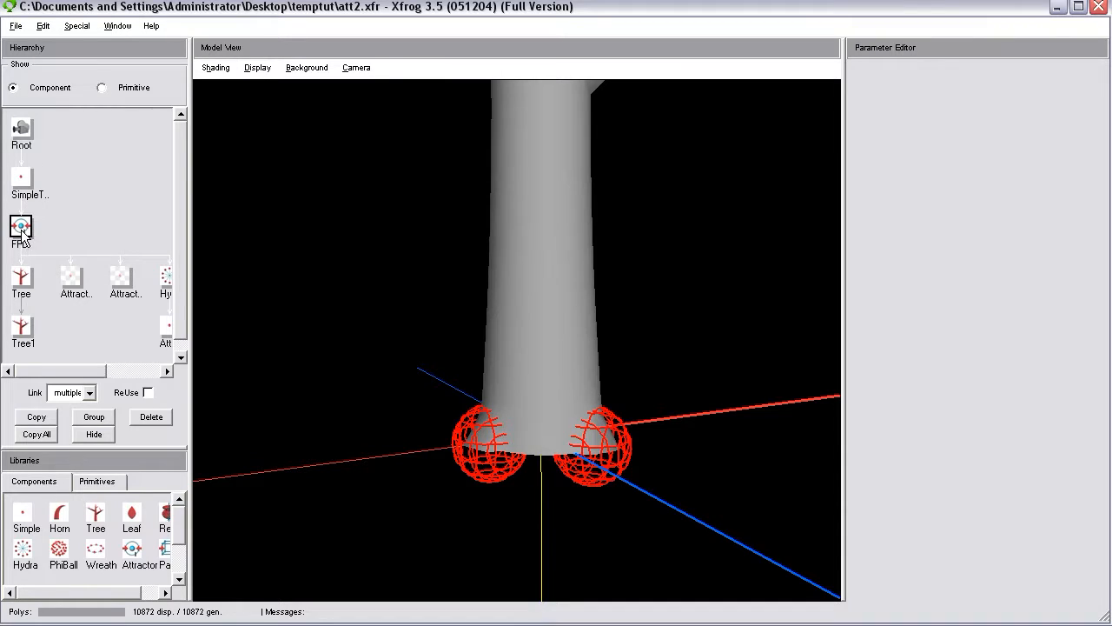
drag(69, 375, 134, 379)
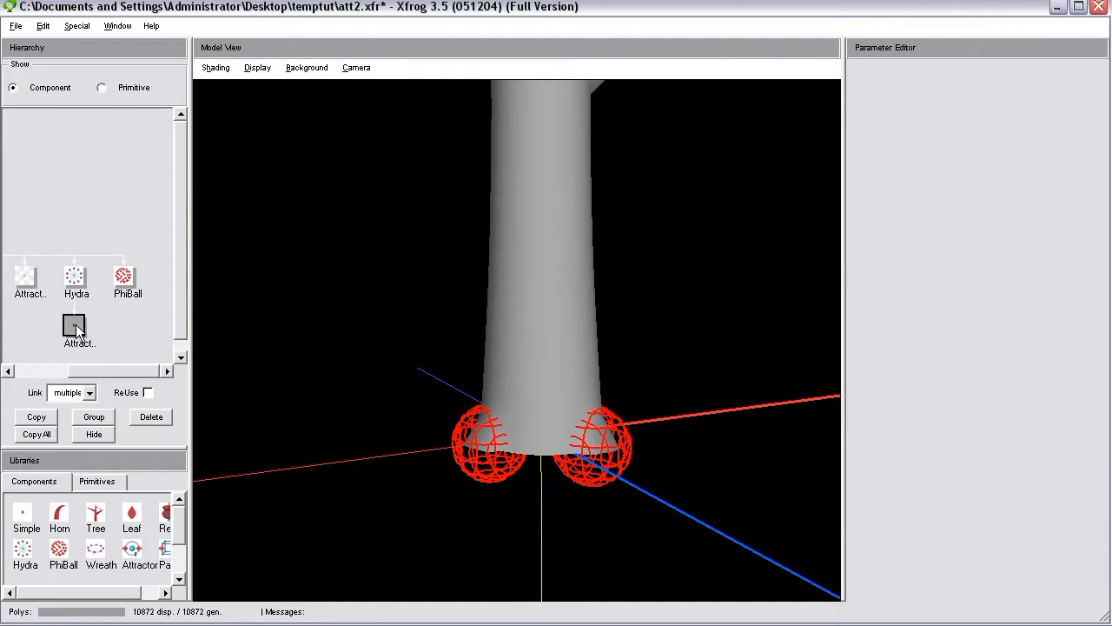
drag(123, 281, 124, 281)
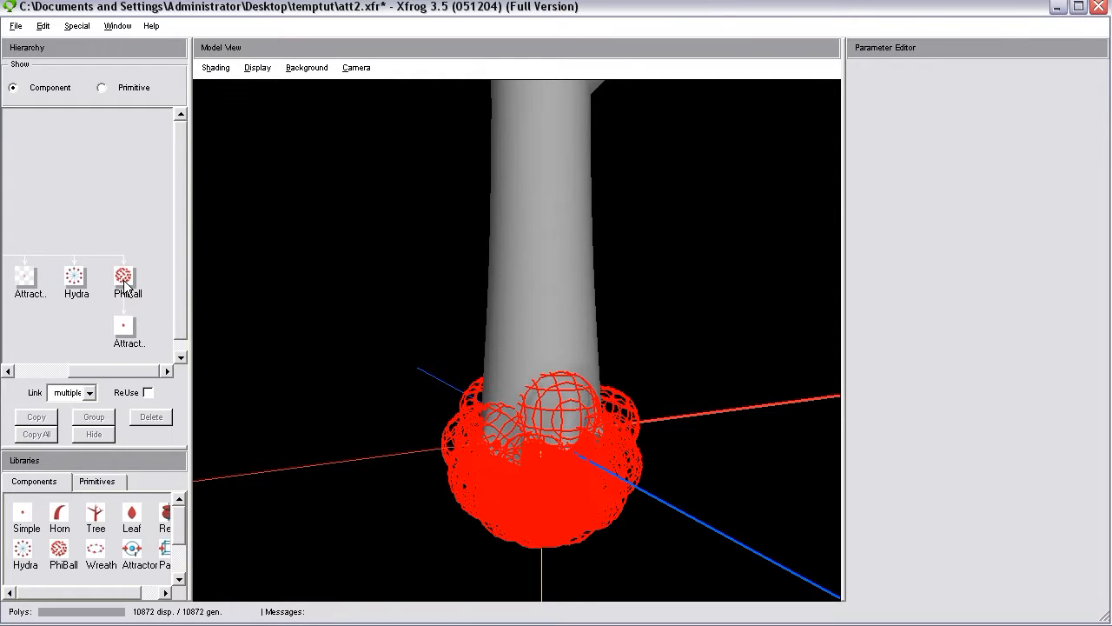
Set the PhiBall's child attractor to Translation Y 0 in its component transformation.
click(124, 326)
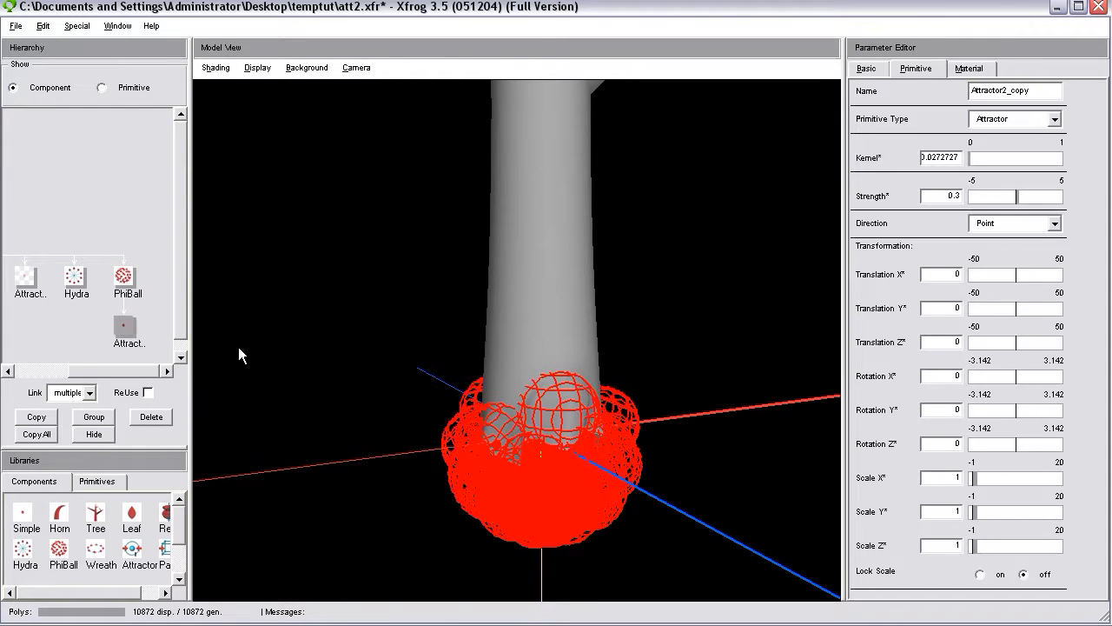
drag(564, 456, 624, 466)
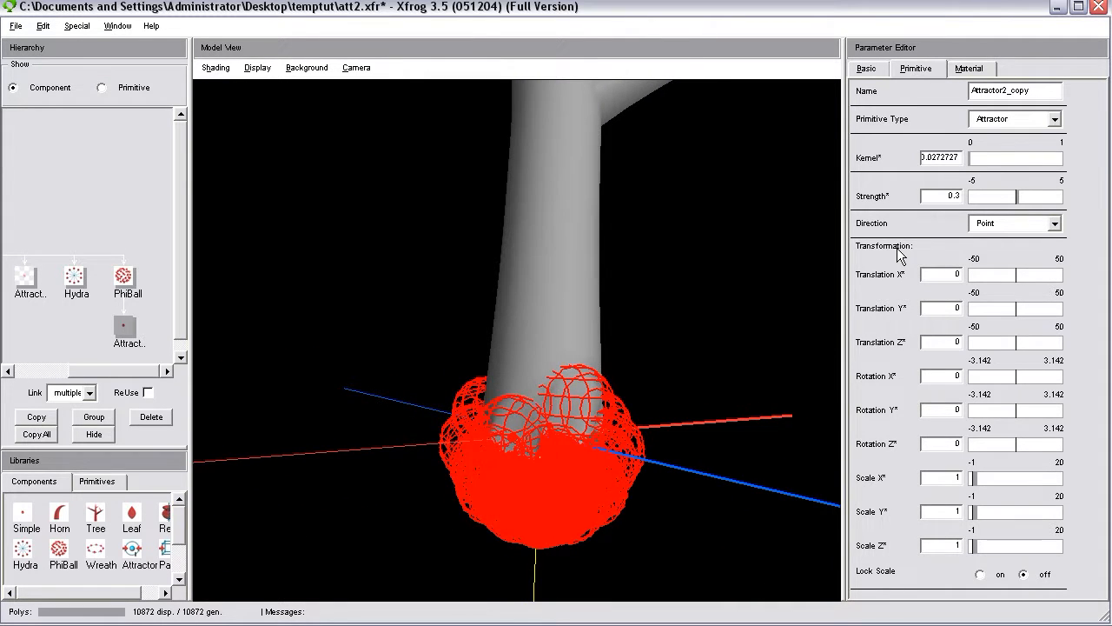
click(873, 69)
double_click(943, 177)
text(0)
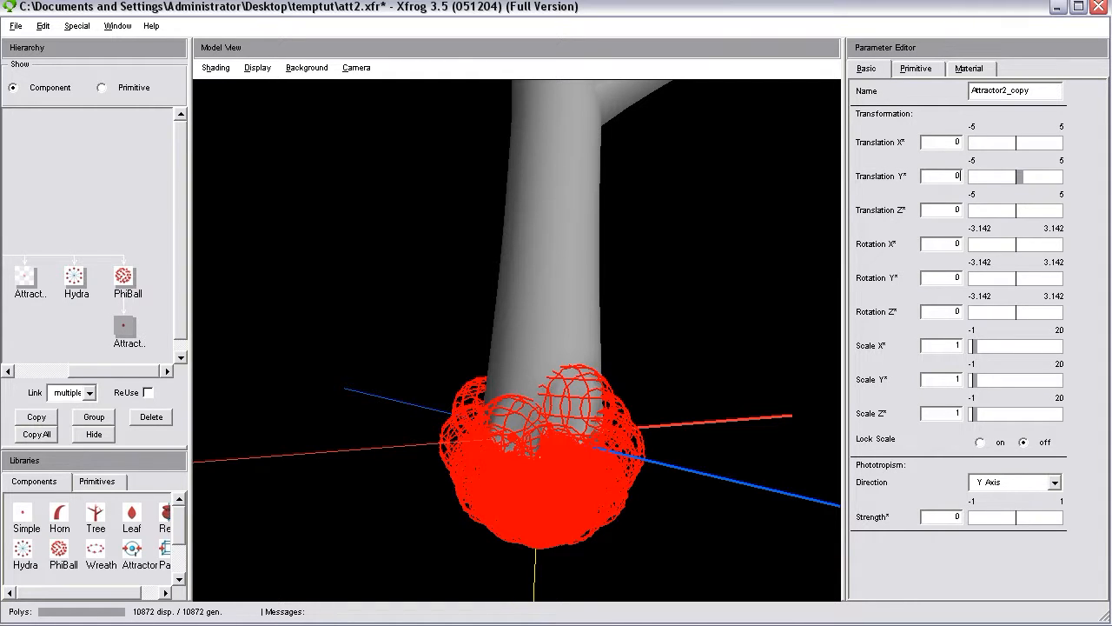
key(Return)
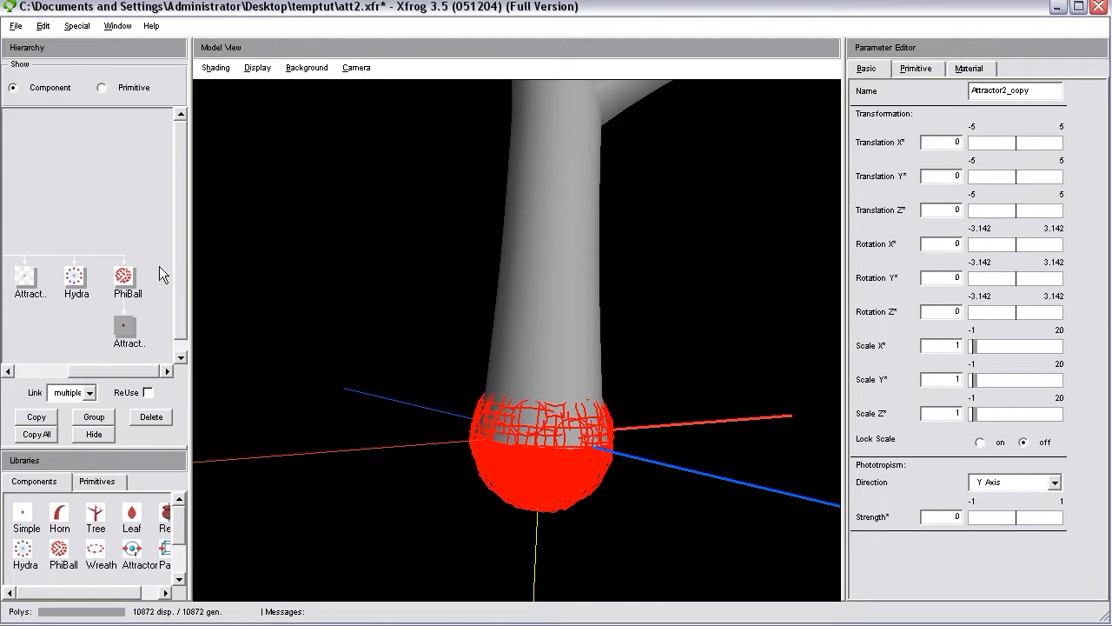
Set the PhiBall's Number to 5.
click(126, 276)
double_click(948, 130)
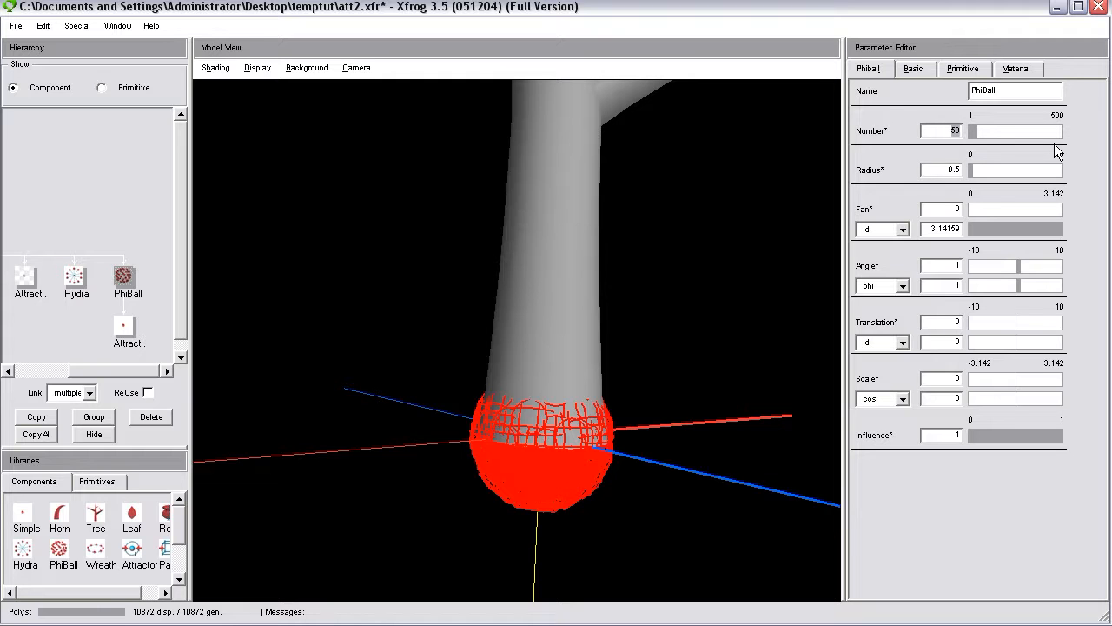
text(5)
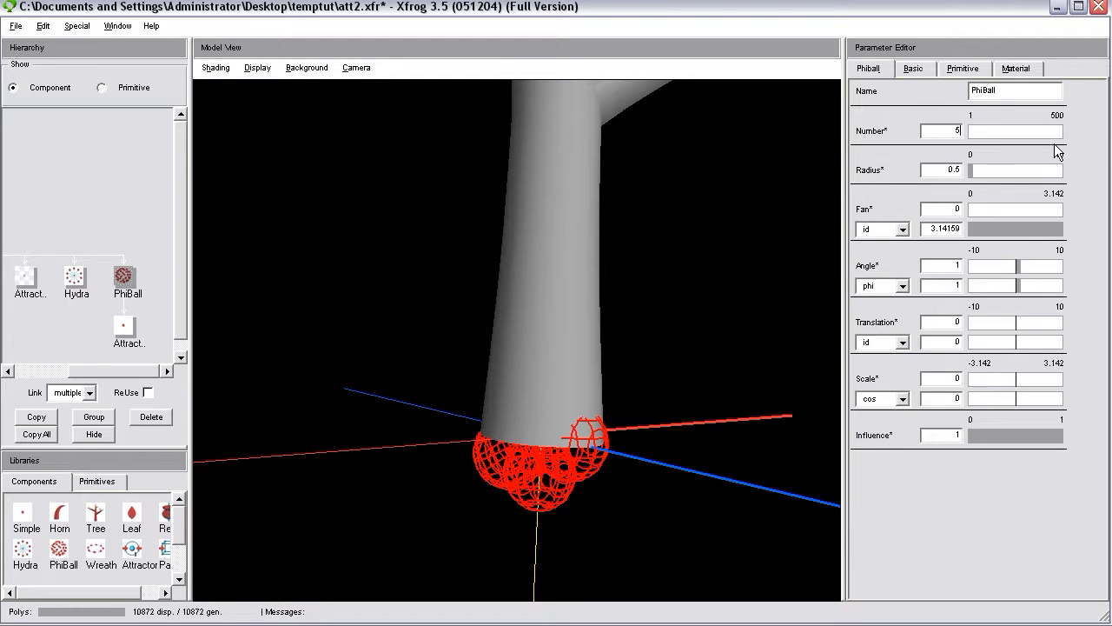
Set the PhiBall's two Fan values to 1.56 and 1.58 to arrange the attractors in a flat ring around the trunk base.
drag(660, 429, 586, 403)
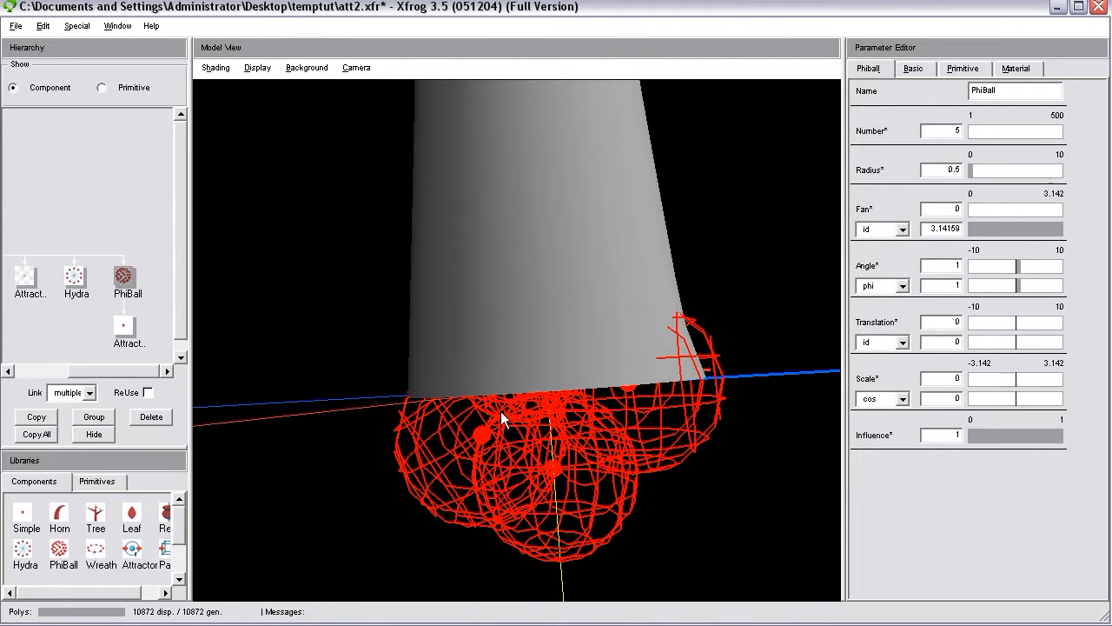
drag(517, 356, 530, 384)
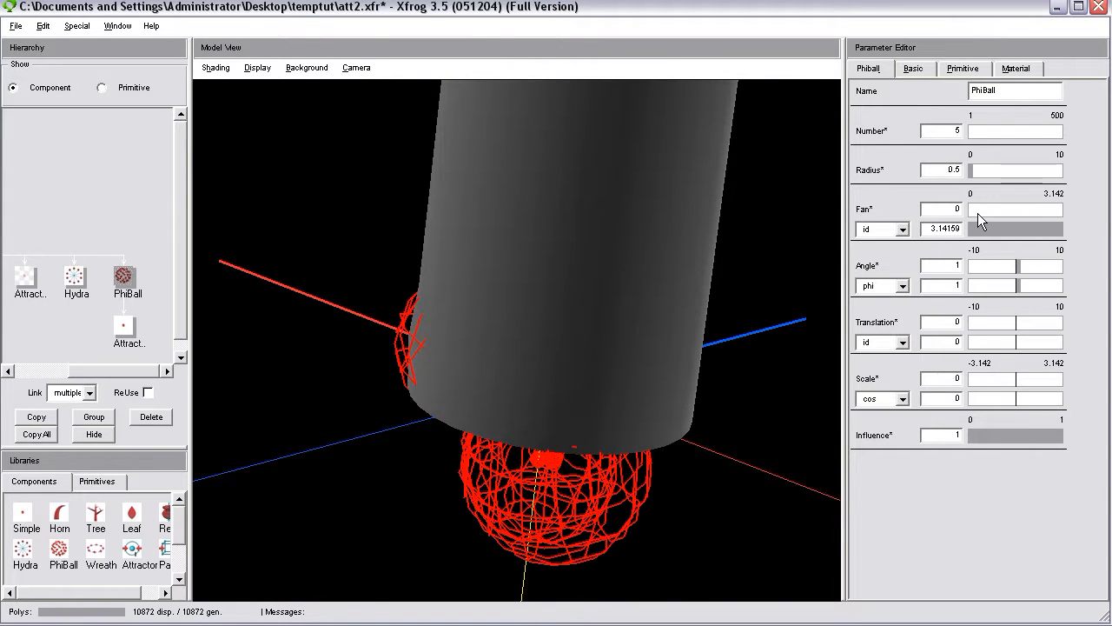
drag(999, 208, 1021, 226)
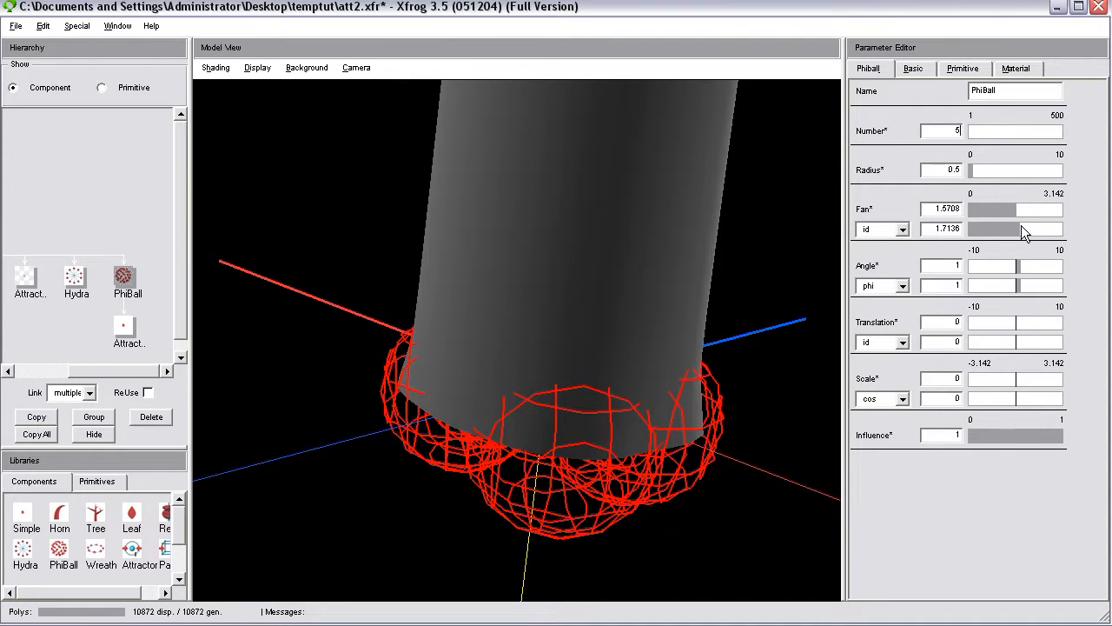
drag(945, 228, 1020, 238)
text(58)
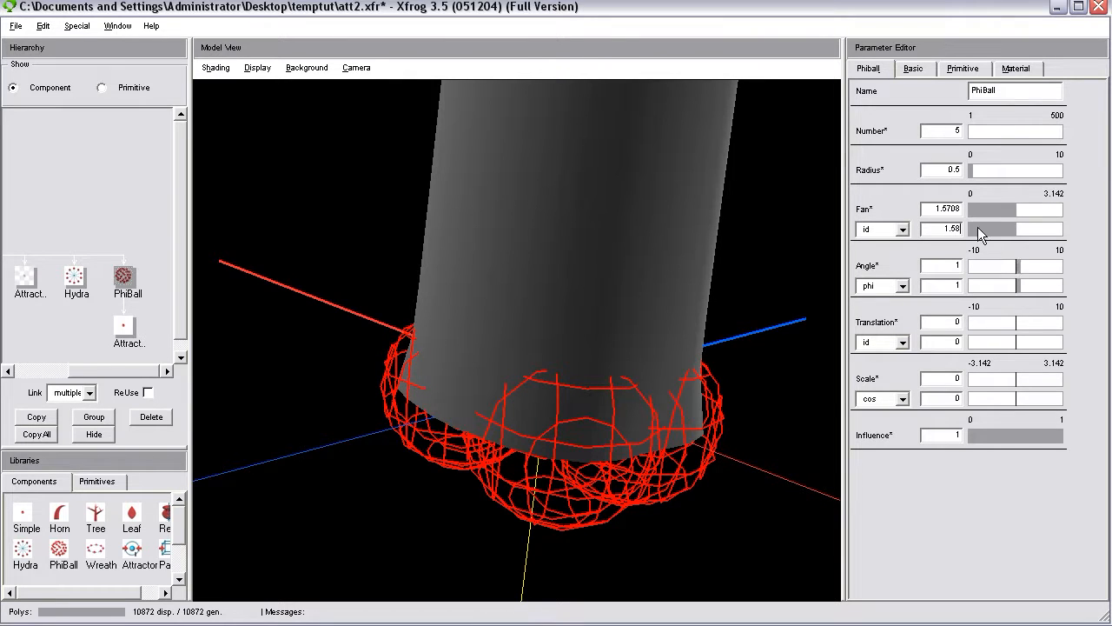
drag(948, 208, 974, 208)
Set the PhiBall's Radius to 0.7 to spread the attractors farther from the trunk.
drag(609, 417, 522, 439)
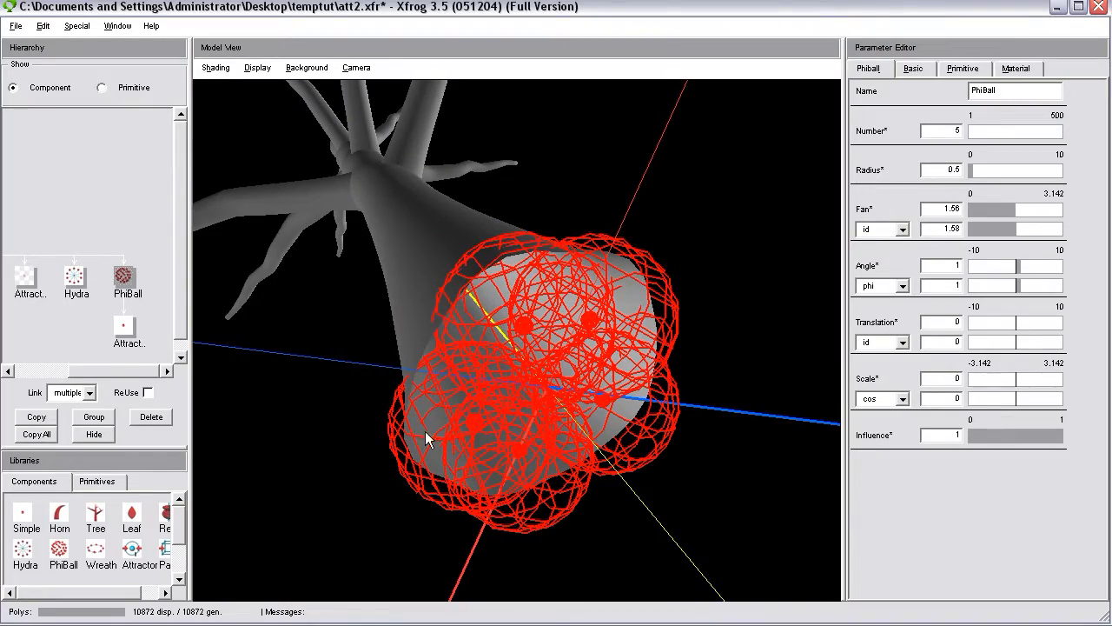
drag(426, 439, 534, 337)
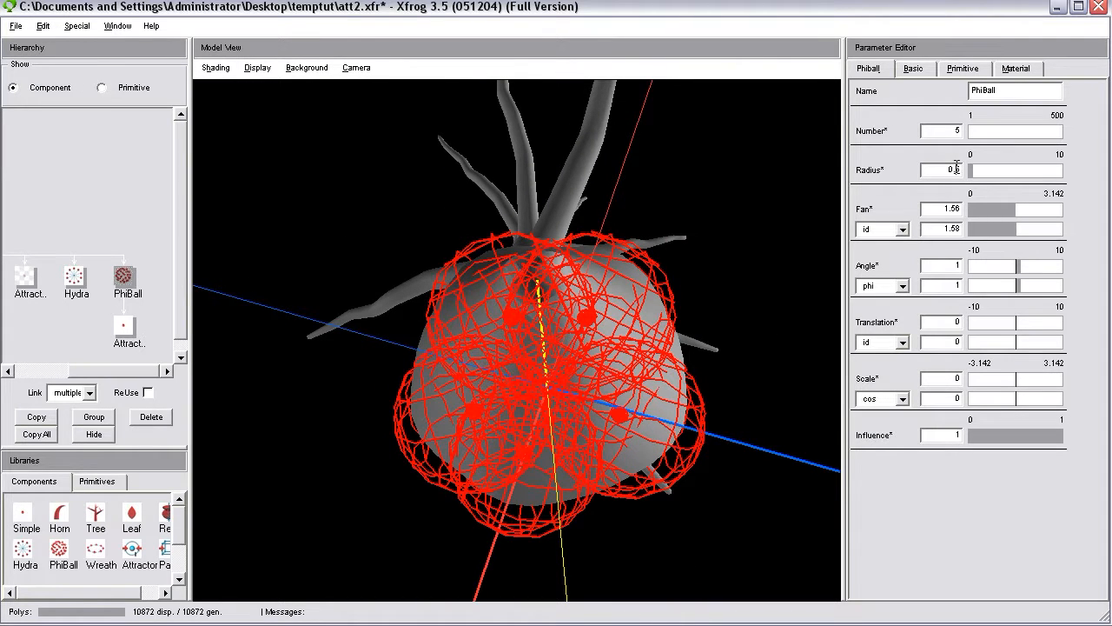
key(Return)
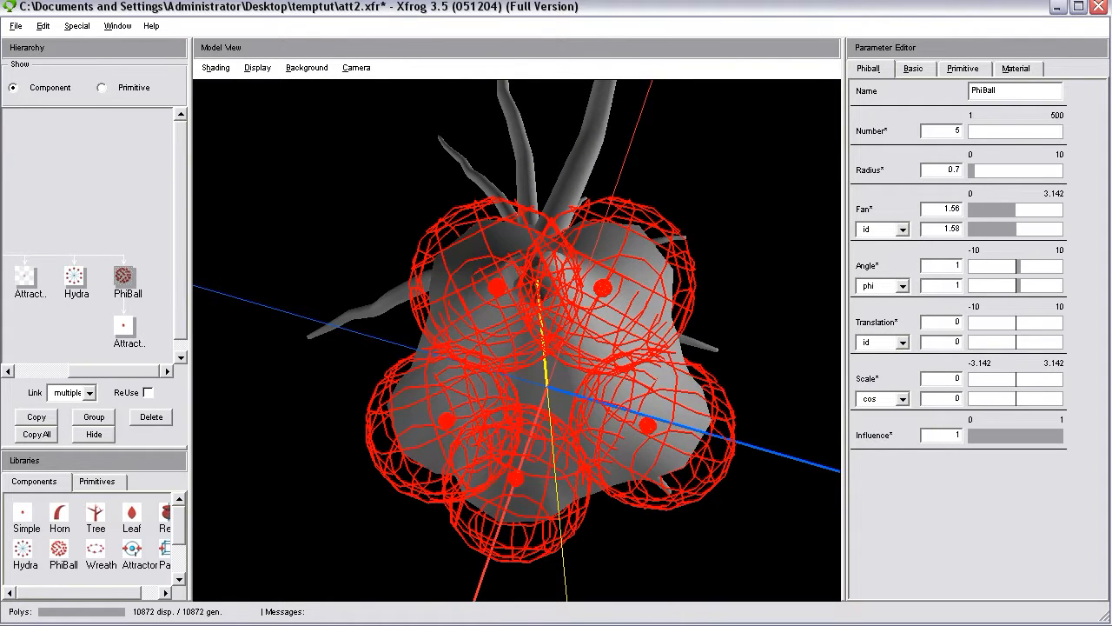
Hide the attractors in the model view and examine the trunk base's flares from several angles.
drag(585, 211, 441, 456)
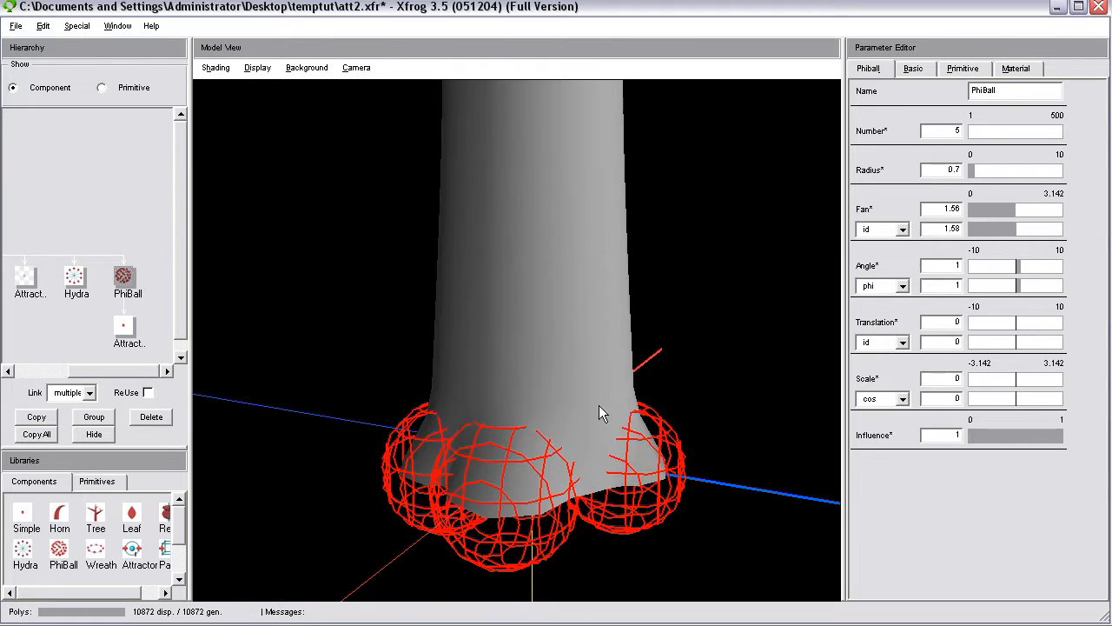
drag(599, 405, 580, 379)
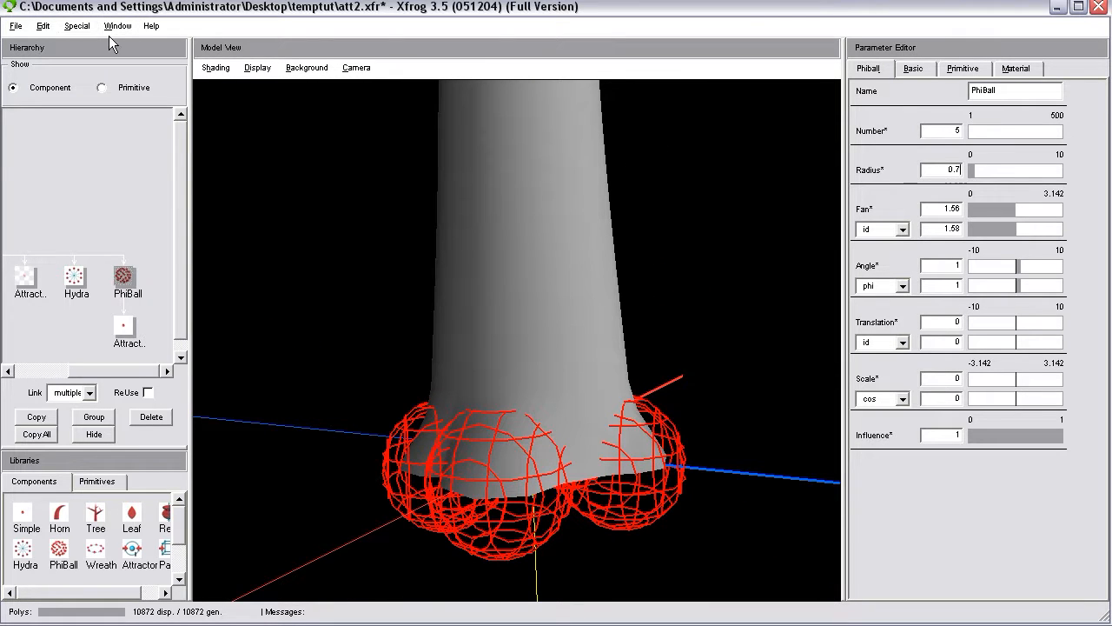
click(263, 72)
click(298, 174)
drag(503, 274, 414, 418)
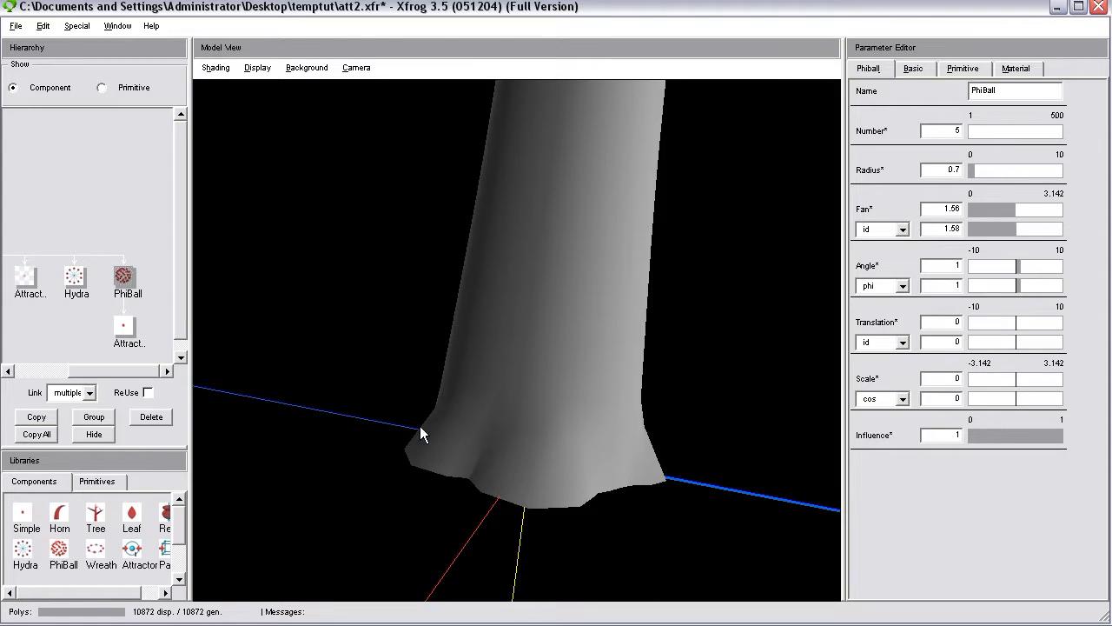
drag(630, 424, 746, 329)
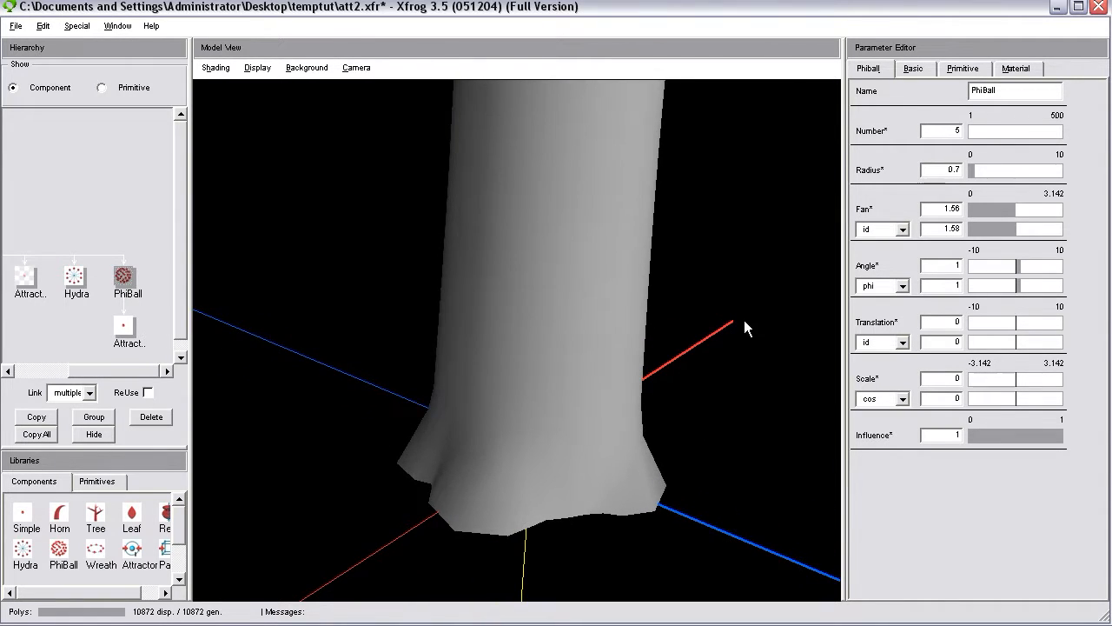
drag(609, 315, 562, 496)
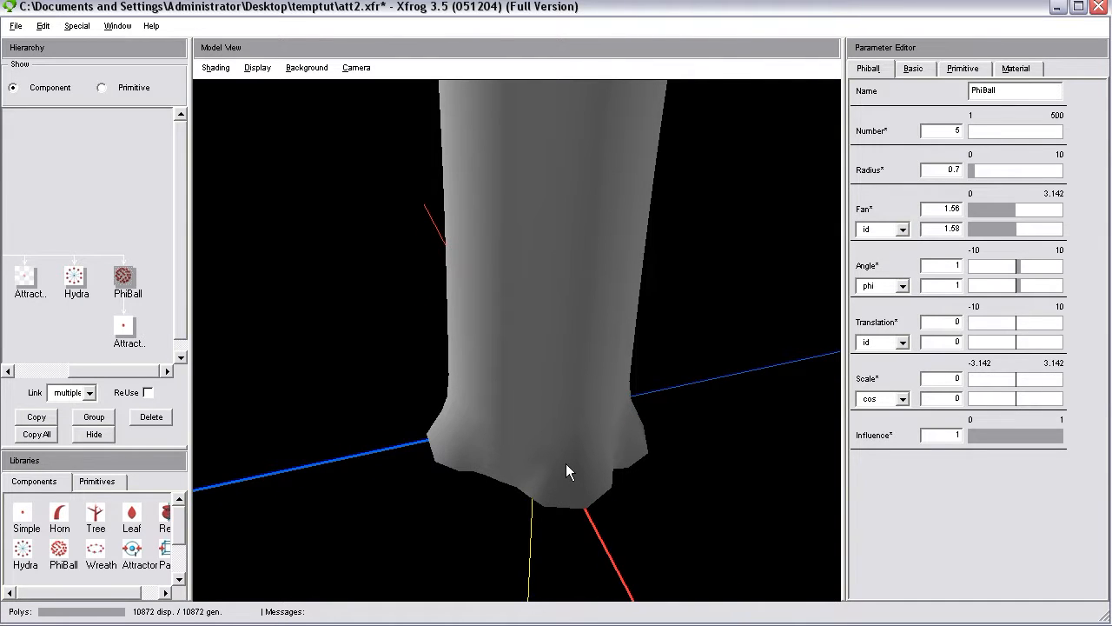
drag(563, 424, 638, 375)
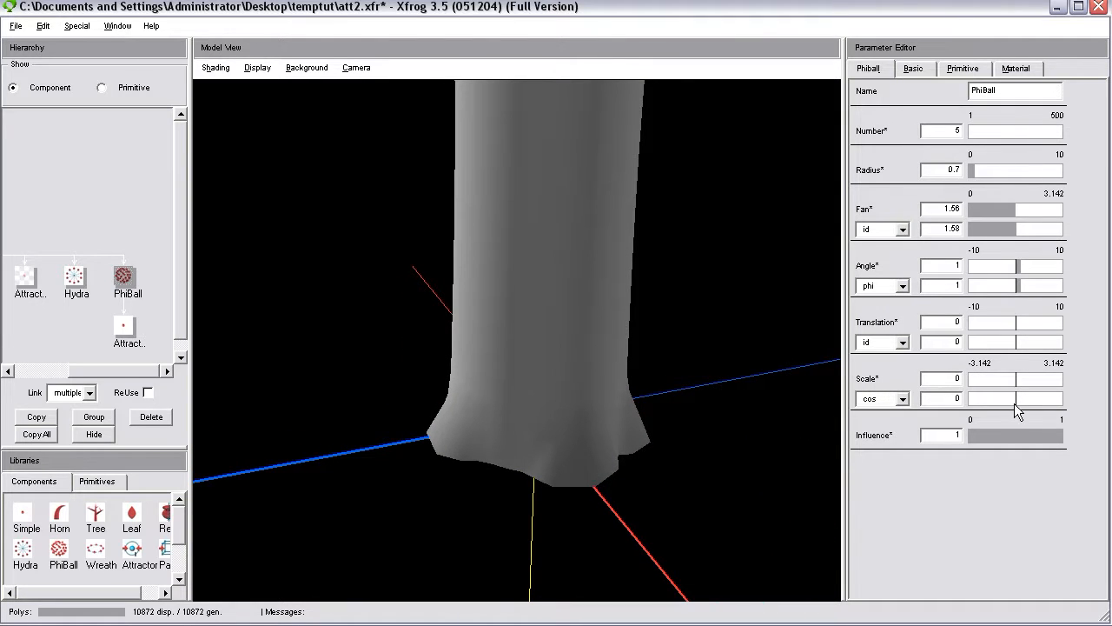
drag(542, 447, 566, 310)
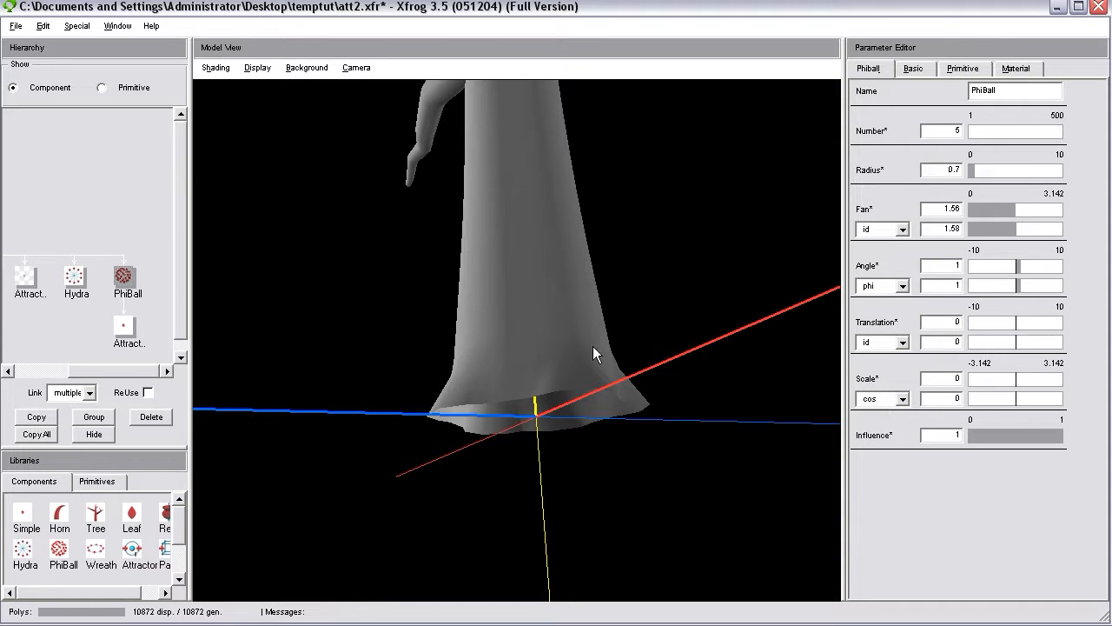
Show the attractors again and set the PhiBall's second Scale value, with the cos function, to about 1.257.
click(259, 68)
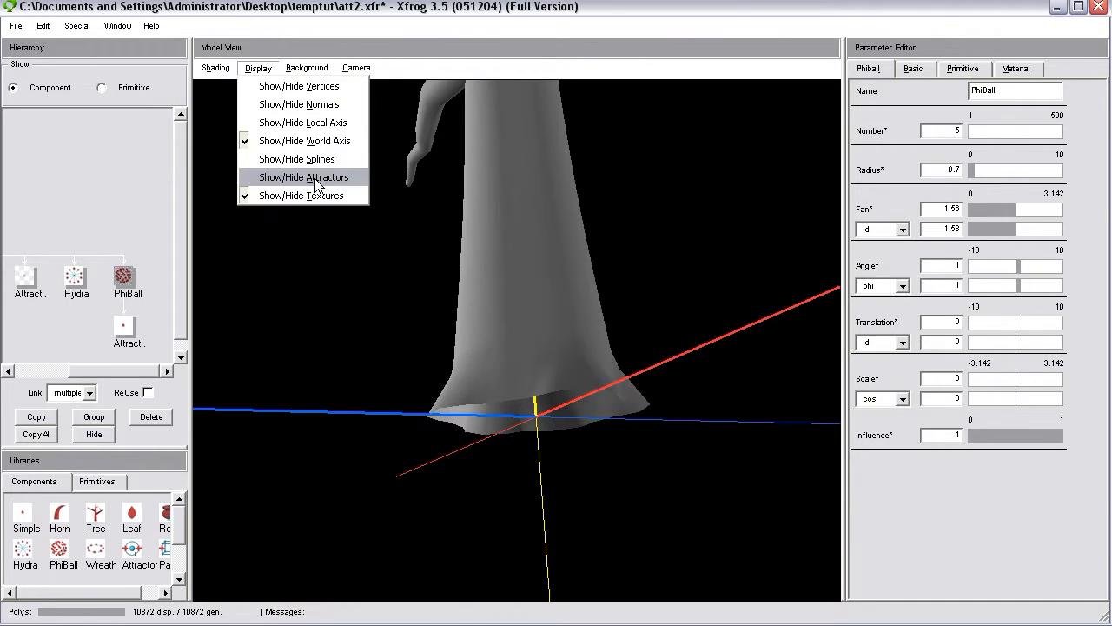
click(315, 178)
drag(586, 304, 694, 361)
click(1023, 400)
drag(1025, 403, 1035, 401)
drag(705, 359, 733, 380)
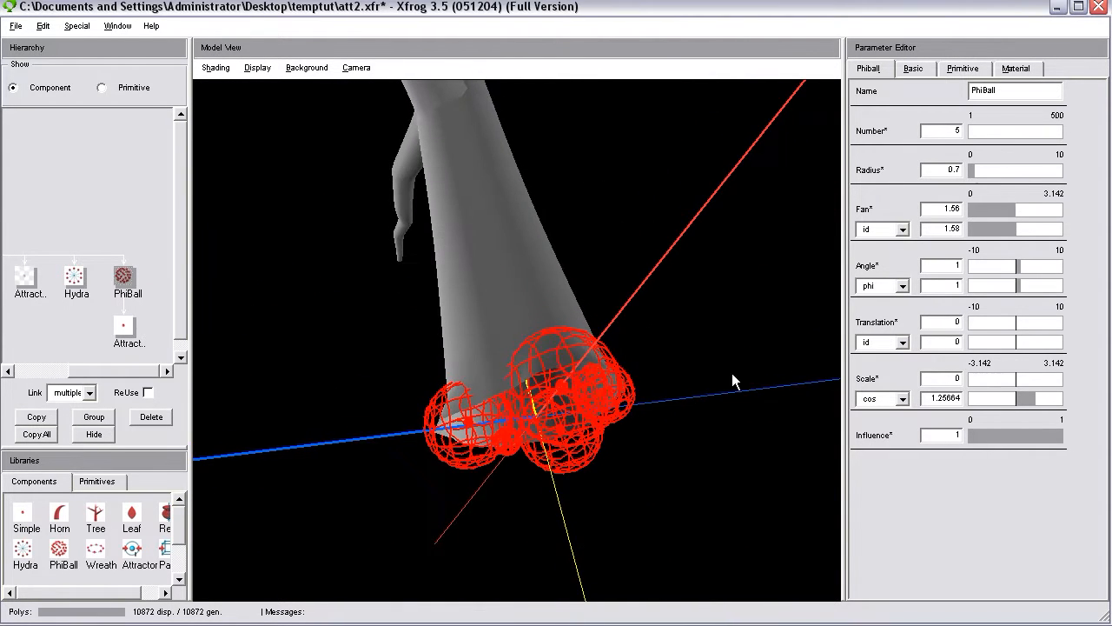
drag(583, 367, 661, 342)
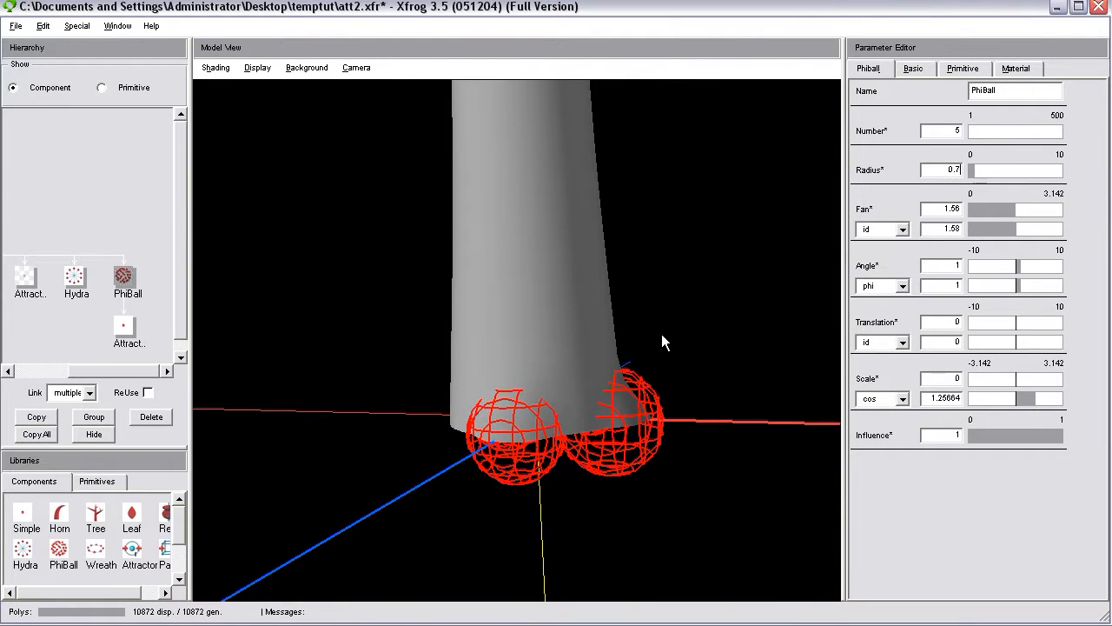
Stretch the PhiBall's child attractor vertically by setting its primitive Scale Y to 3.
click(124, 325)
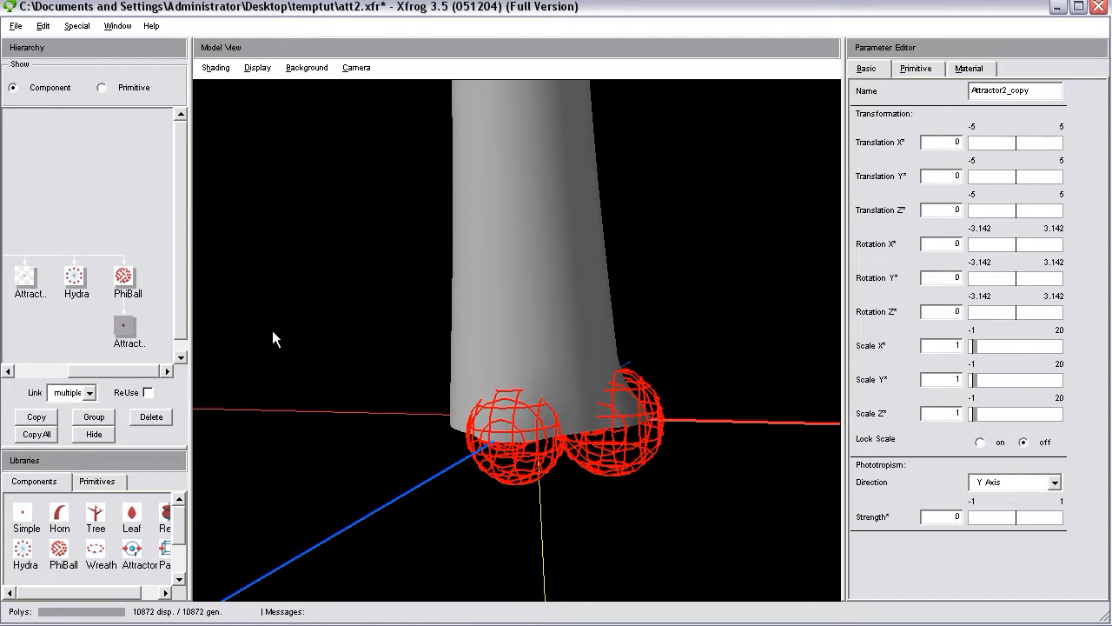
click(916, 68)
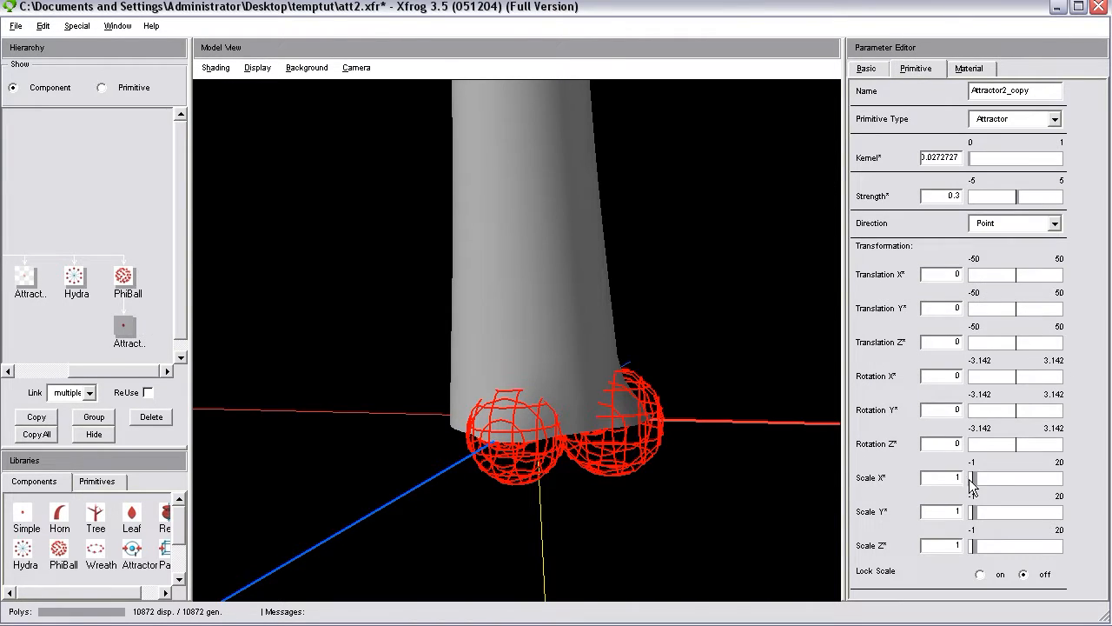
text(2)
key(Return)
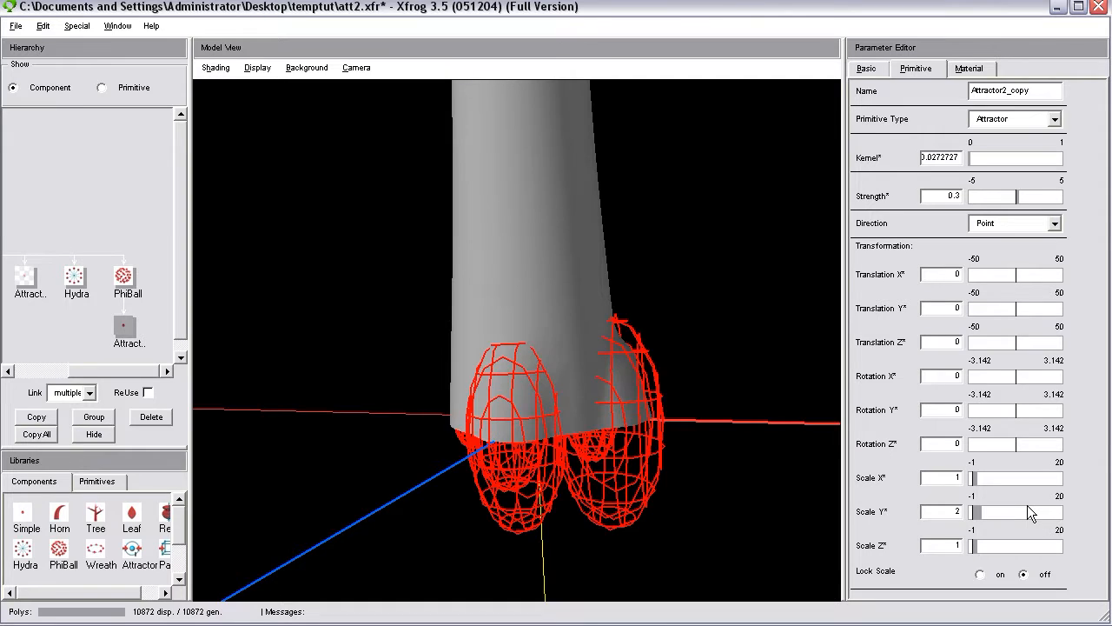
drag(676, 454, 525, 424)
drag(951, 507, 1035, 507)
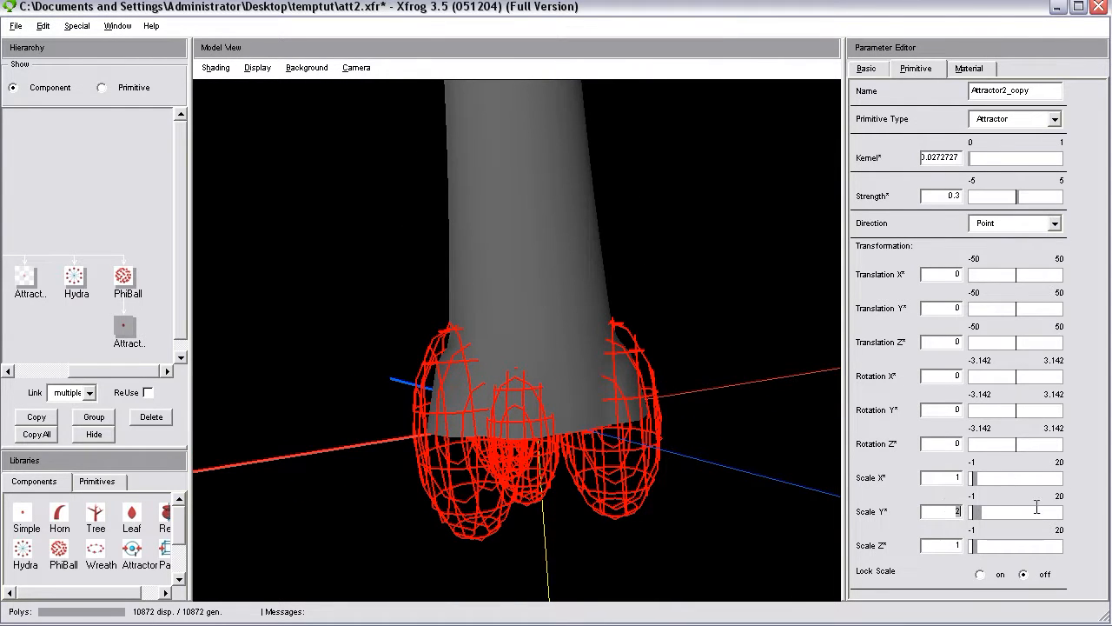
text(3)
key(Return)
drag(727, 306, 643, 365)
Tilt the child attractor in its component transformation with Rotation Y about 0.171 and Rotation X about -0.286.
click(867, 69)
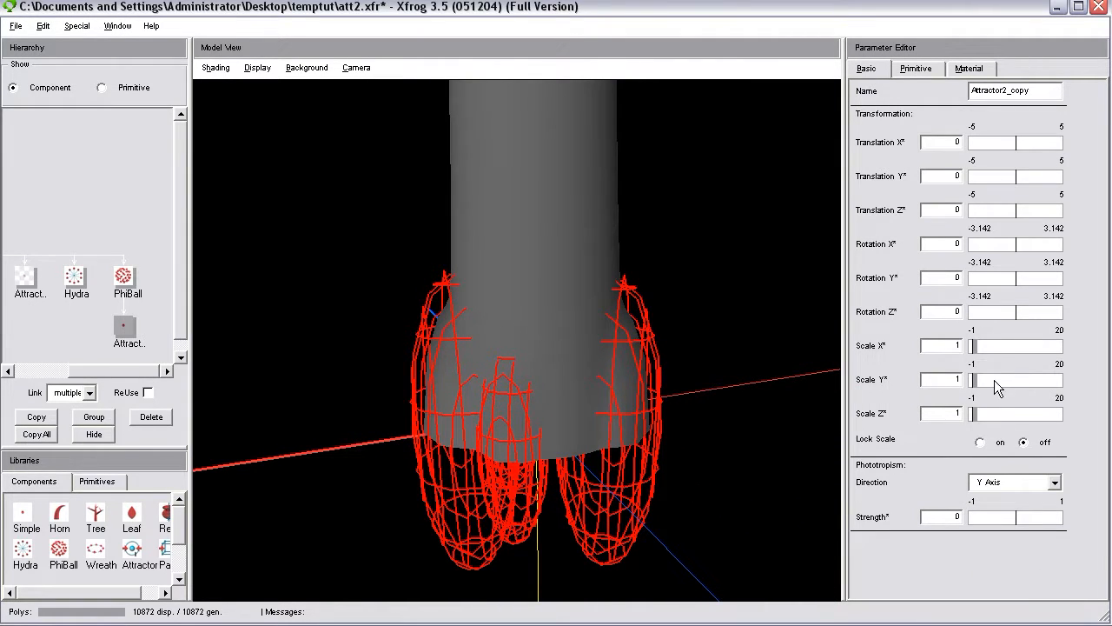
click(1019, 282)
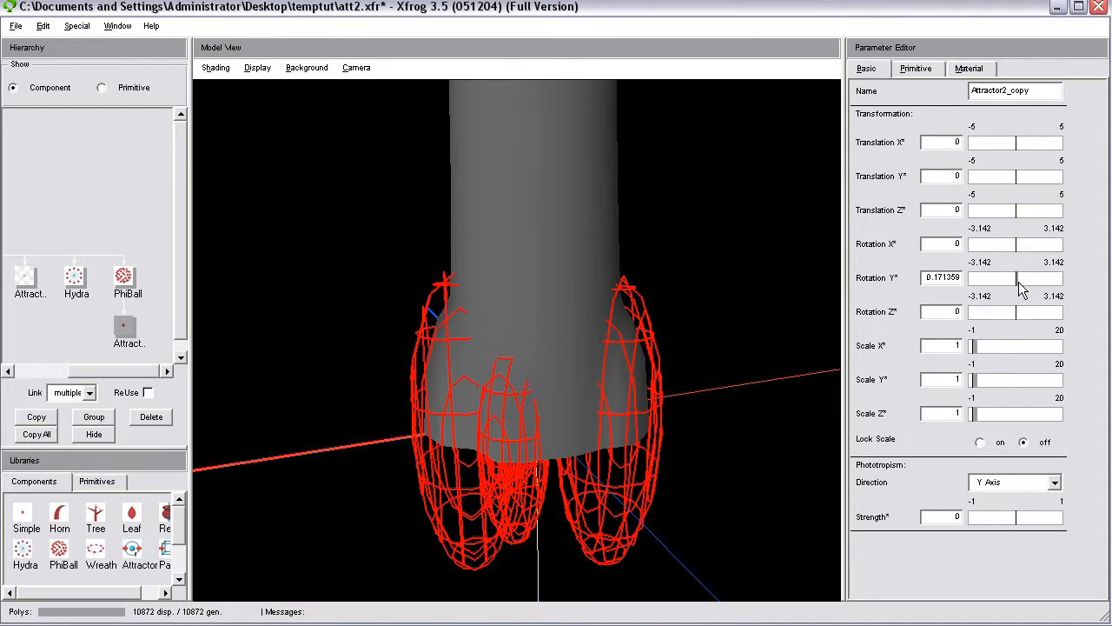
click(1018, 247)
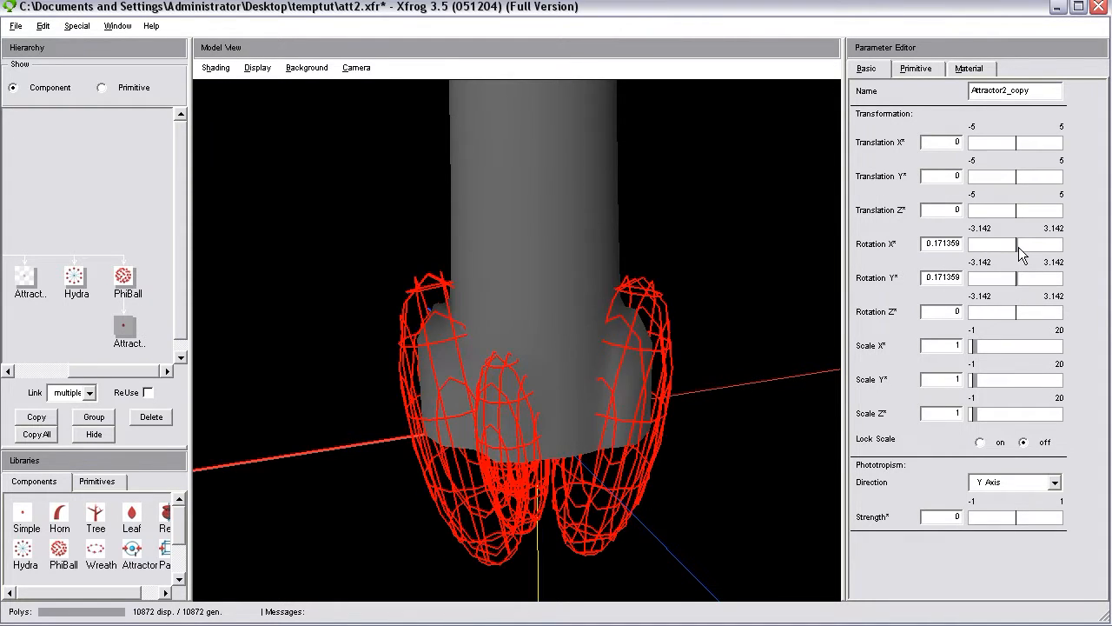
click(1018, 246)
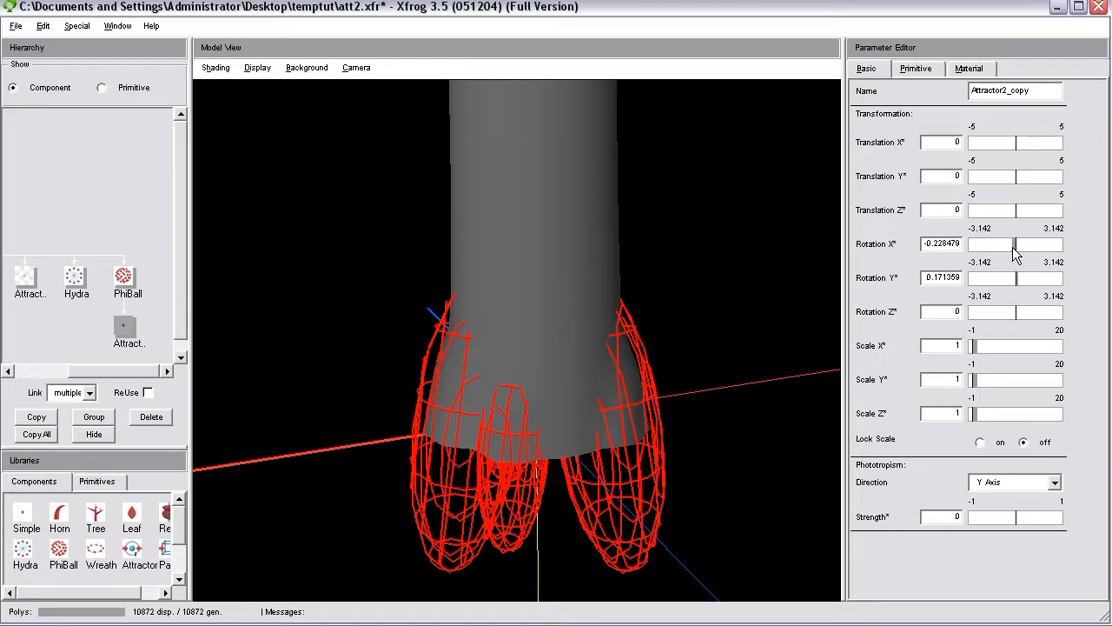
click(1012, 248)
Hide the attractors in the model view and inspect the flared trunk base from several angles.
mouse_move(625, 270)
mouse_down()
mouse_move(588, 338)
mouse_move(471, 233)
mouse_up()
click(257, 68)
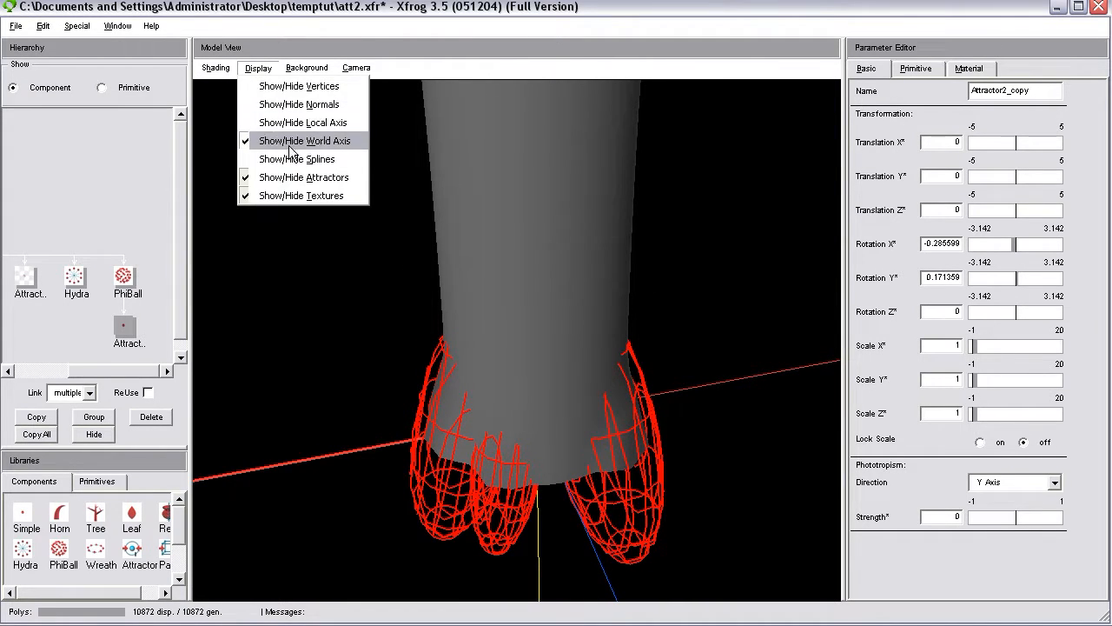
click(290, 179)
drag(527, 409, 586, 402)
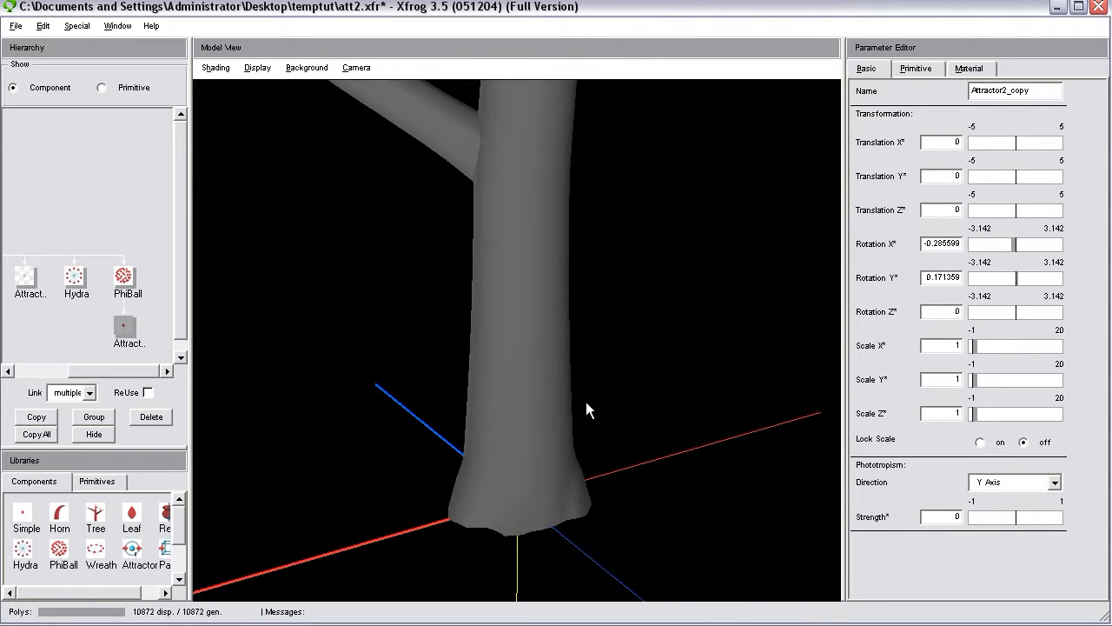
drag(527, 245, 517, 351)
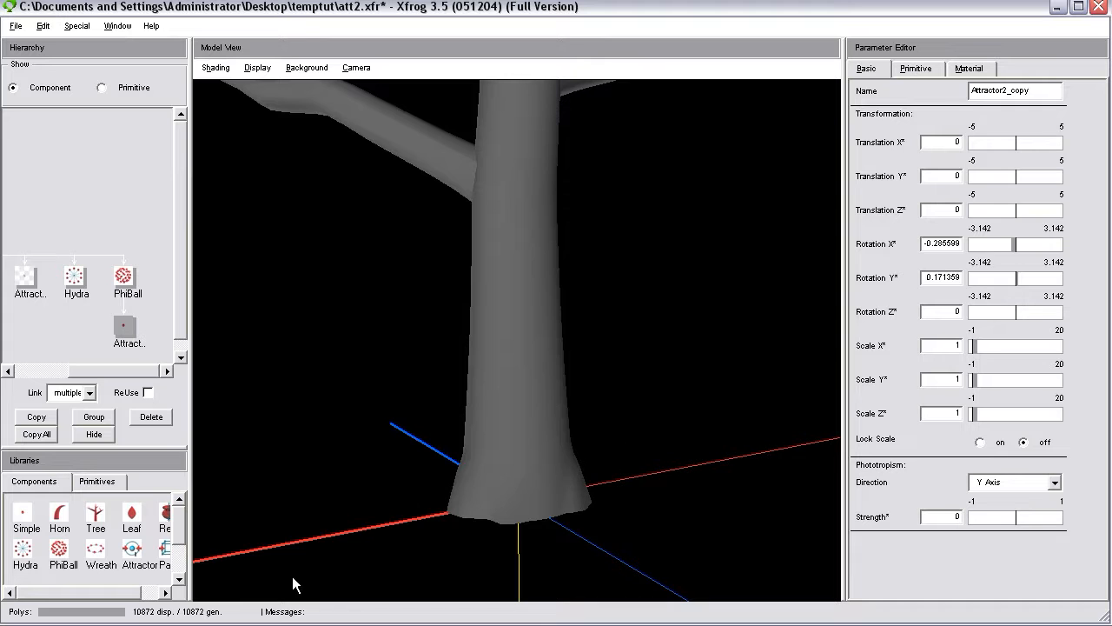
drag(539, 368, 462, 380)
drag(487, 435, 521, 495)
Display the model's wireframe over the shading and set the trunk Tree component's primitive Points to 64.
drag(156, 372, 92, 383)
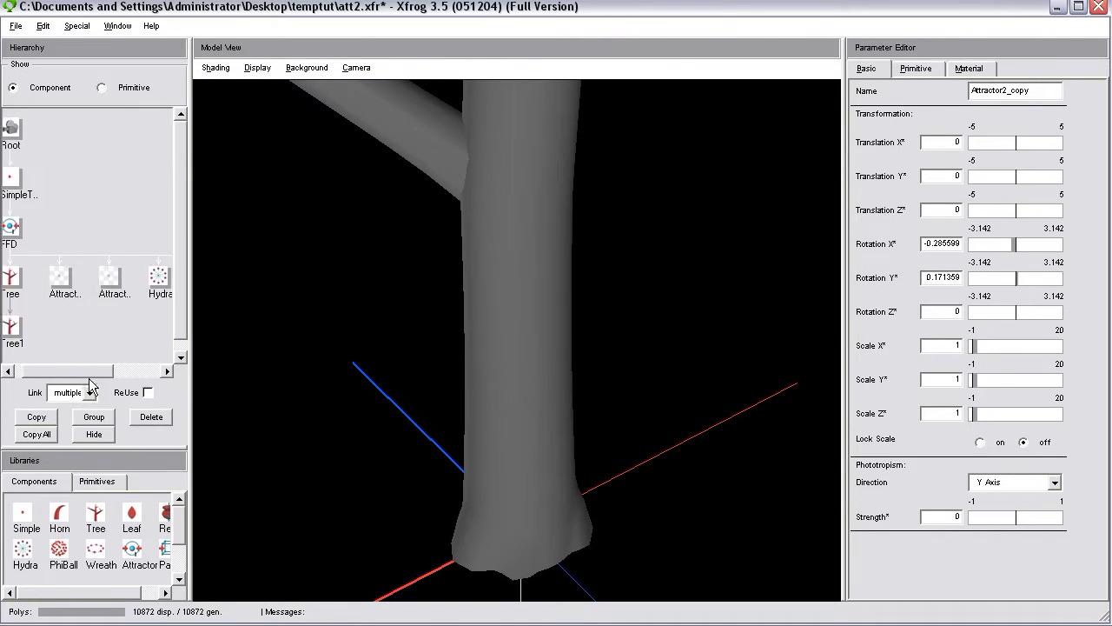
click(21, 276)
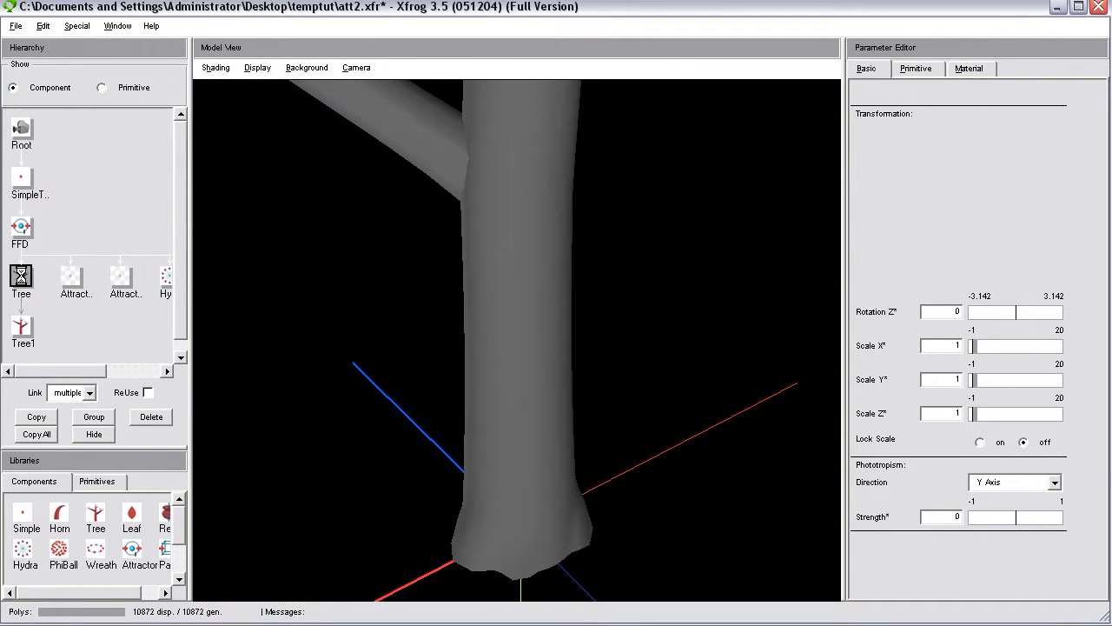
click(215, 67)
click(231, 84)
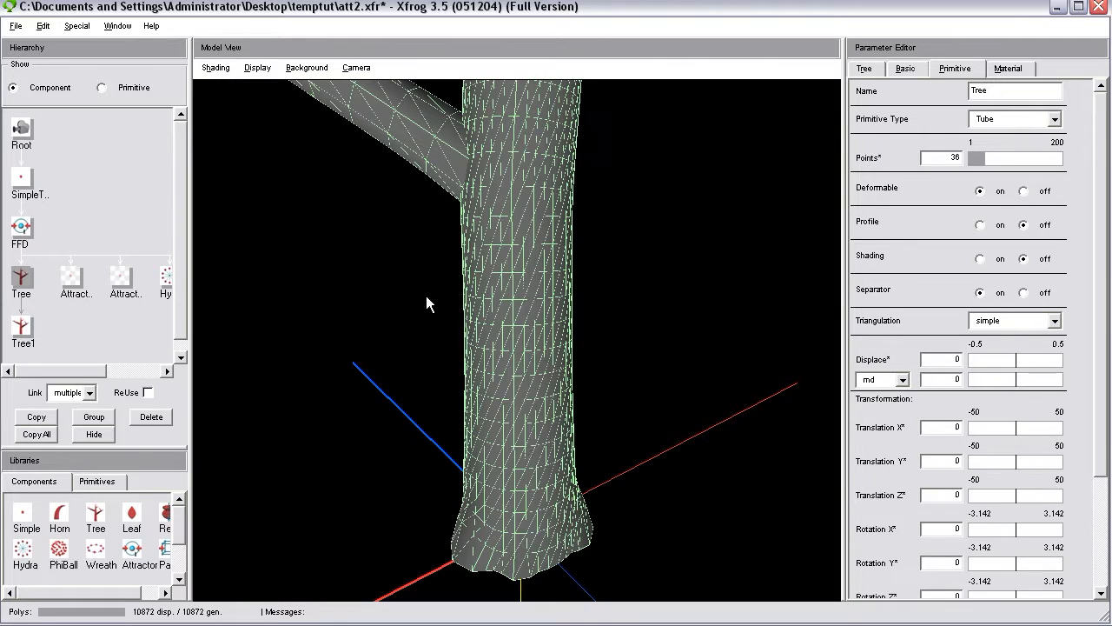
drag(939, 159, 972, 160)
key(Return)
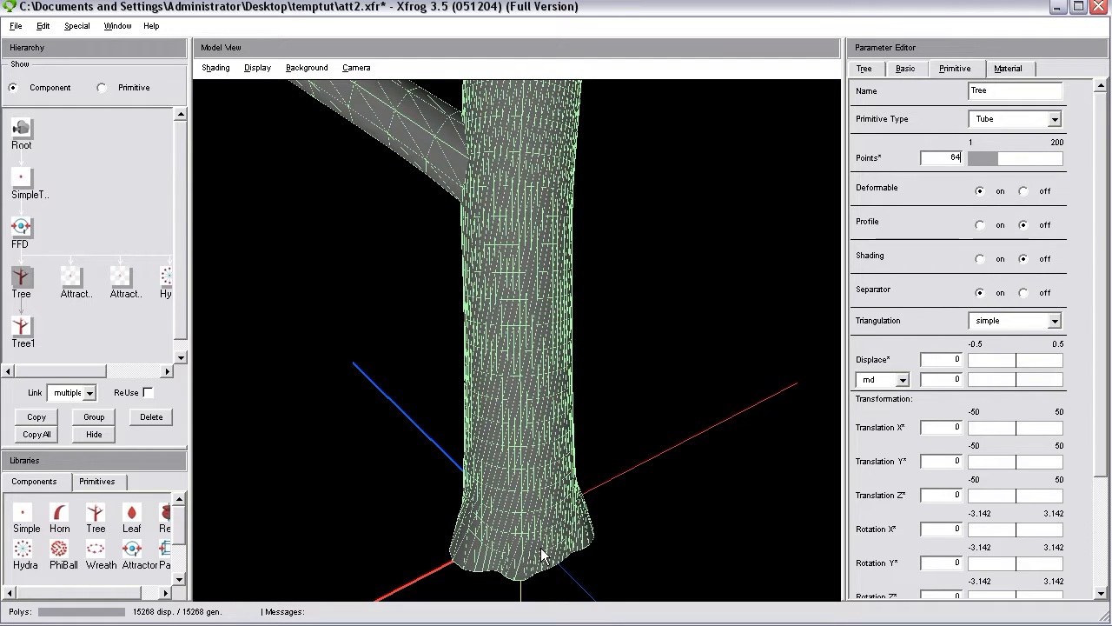
Set the trunk Tree component's stem Segments to 120.
click(865, 69)
drag(941, 146, 1019, 137)
text(120)
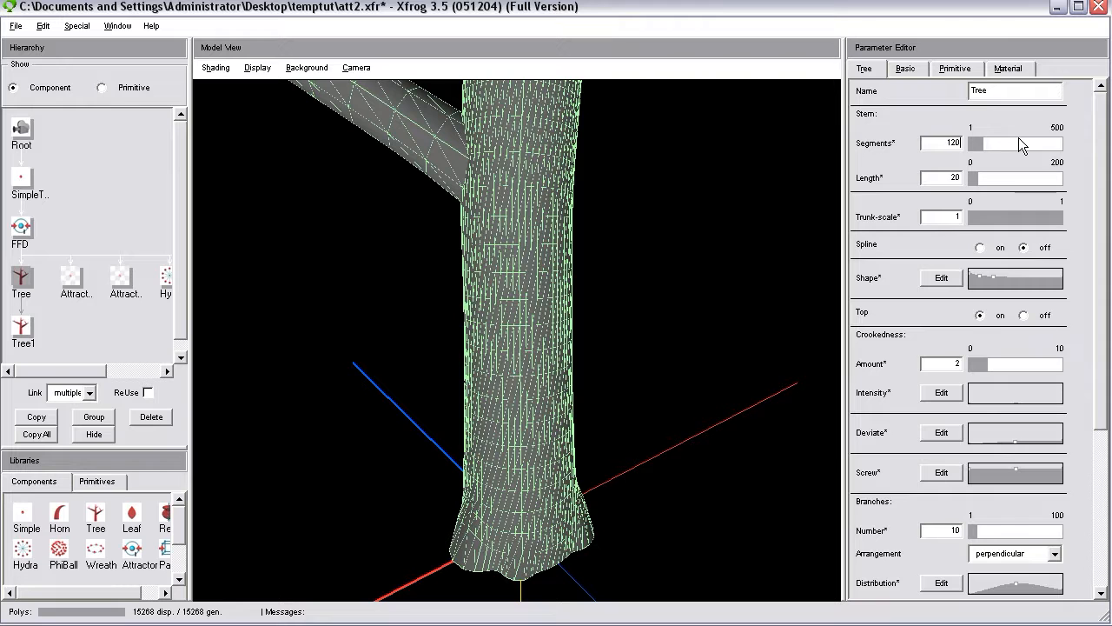
key(Return)
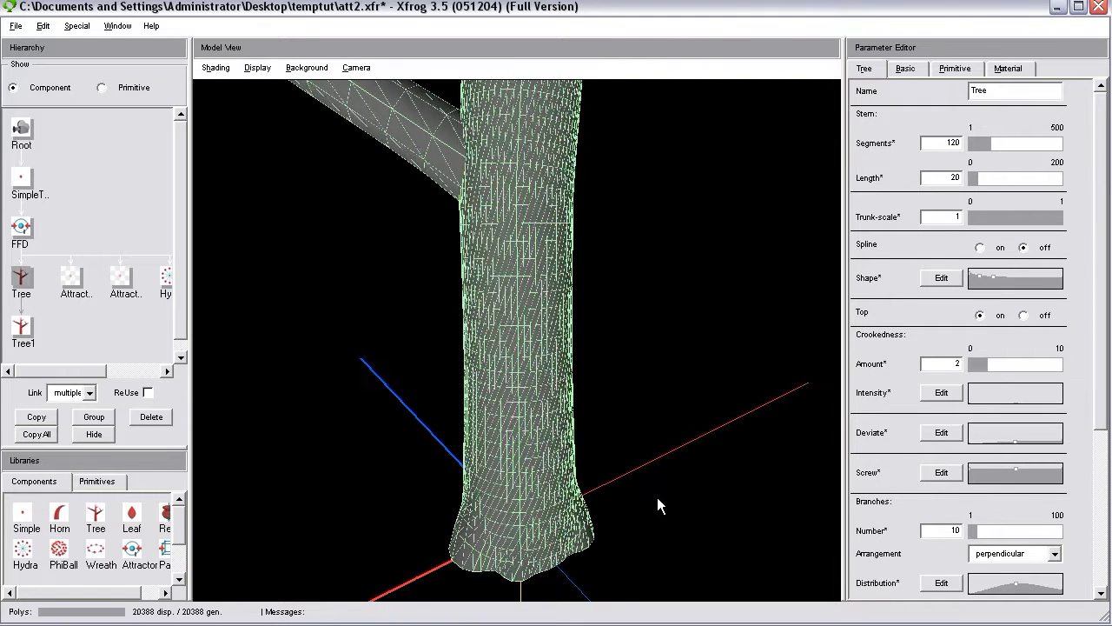
Return the model view to plain shading without the wireframe and inspect the trunk base from other angles.
drag(658, 499, 266, 203)
click(215, 68)
click(227, 82)
drag(442, 212, 522, 531)
drag(577, 496, 477, 453)
Replace the PhiBall's Scale function with the custom function 1+rnd(x).
drag(20, 370, 125, 367)
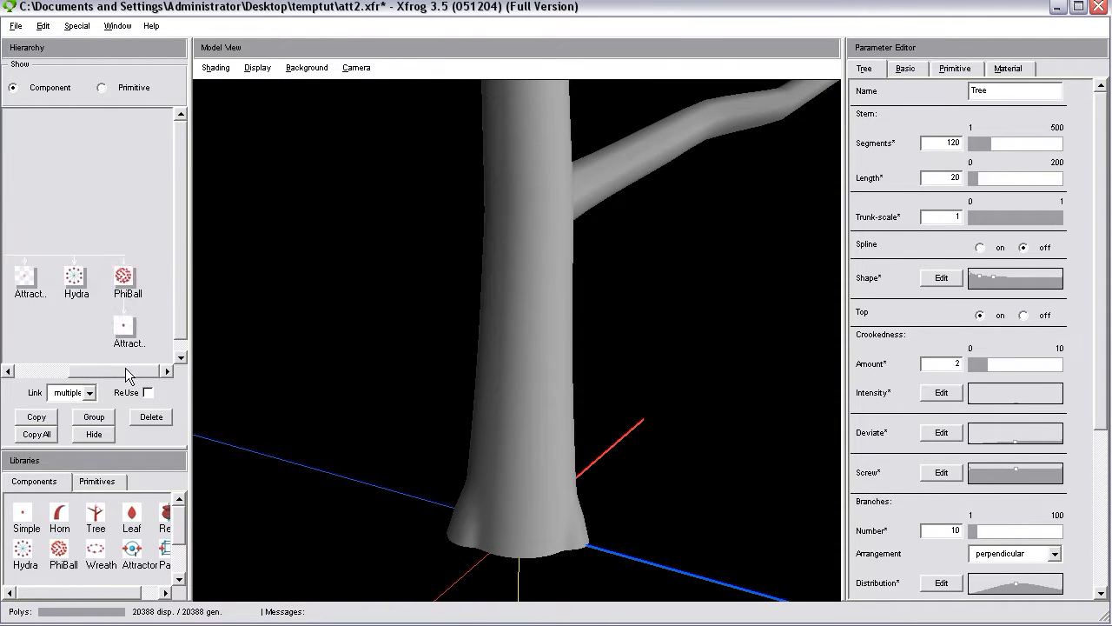
click(125, 278)
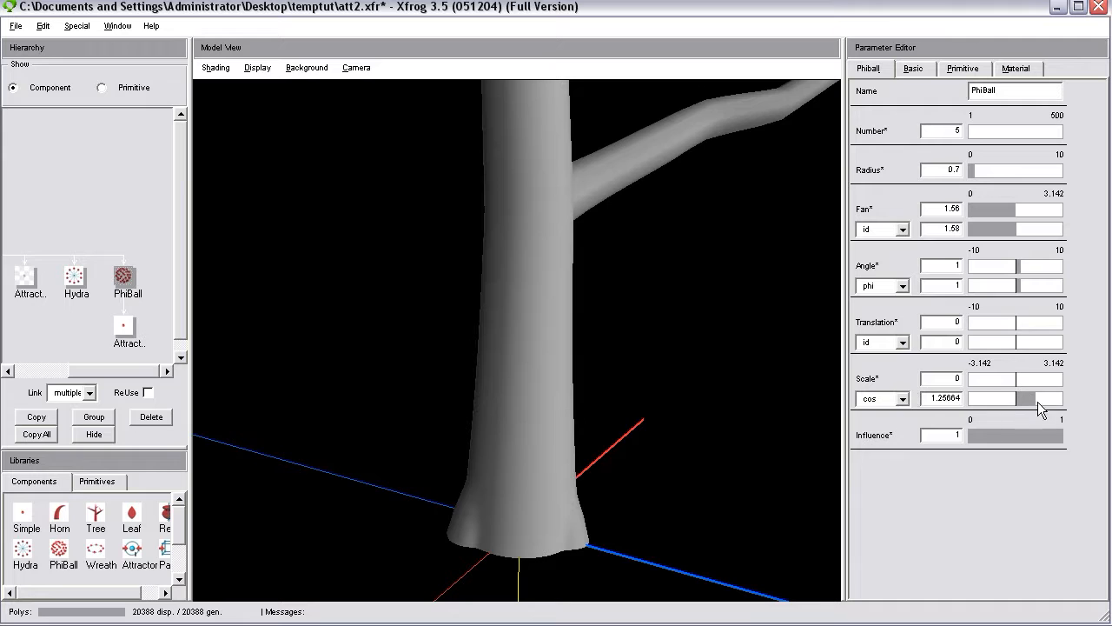
click(903, 400)
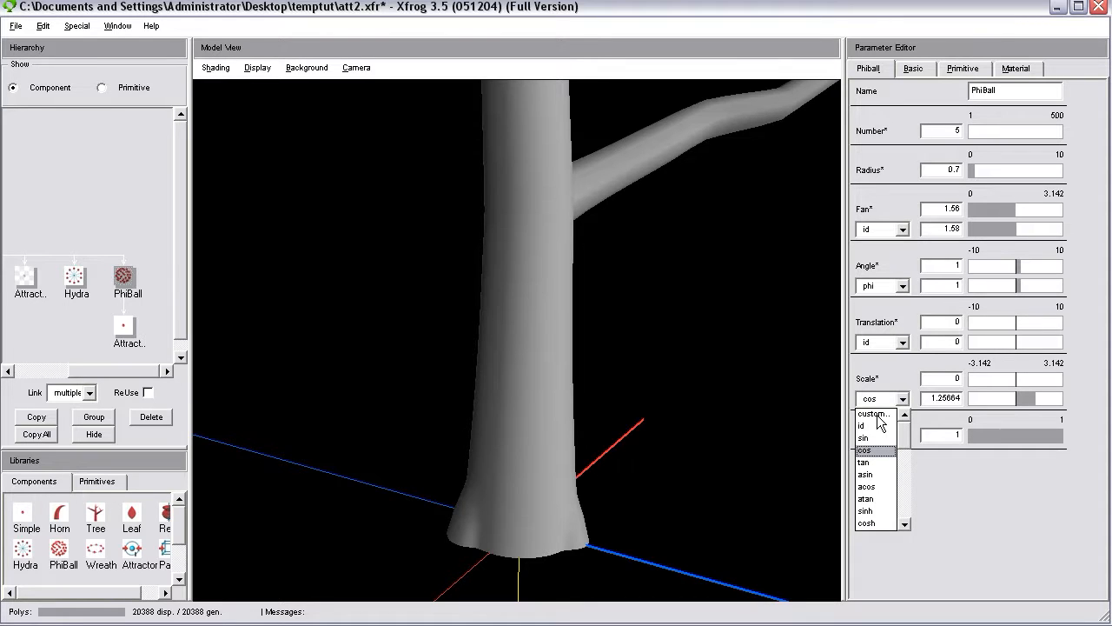
click(886, 415)
drag(850, 460, 865, 348)
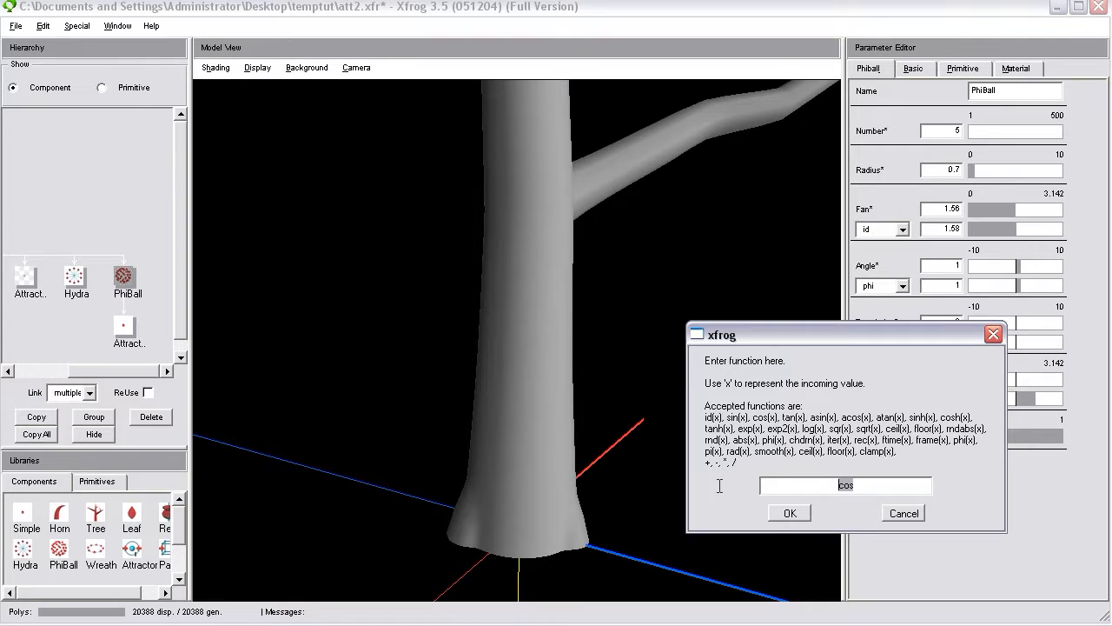
text(1+rnd(x)
key(Return)
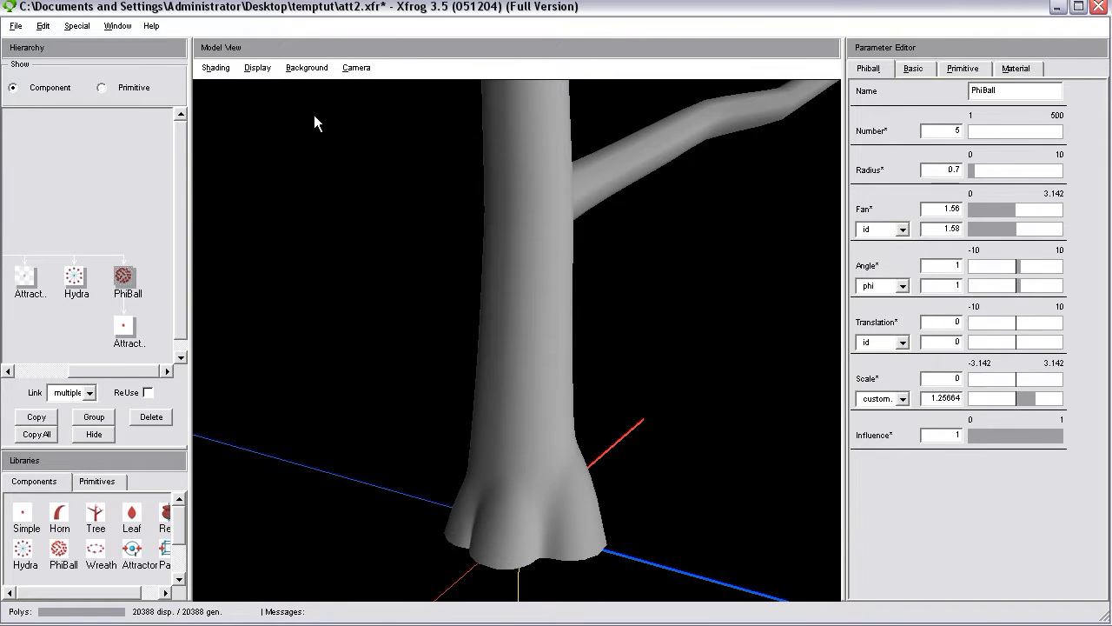
Show the attractors and reduce the PhiBall's randomized Scale range to about 0.171 and 0.4.
click(244, 71)
click(278, 176)
drag(454, 339, 513, 323)
click(1022, 380)
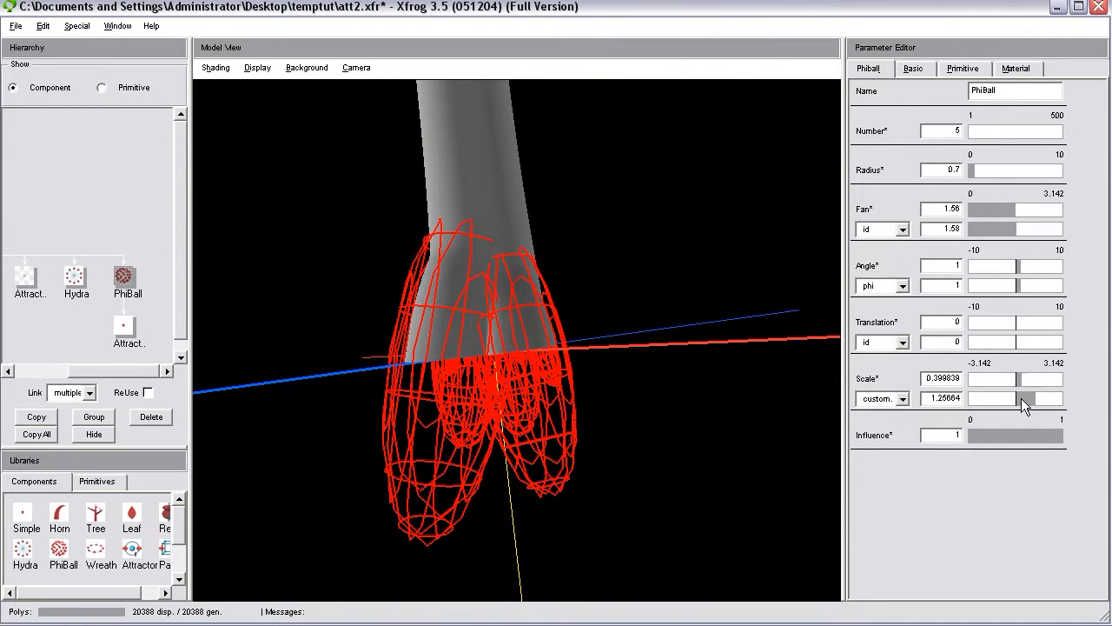
click(1021, 398)
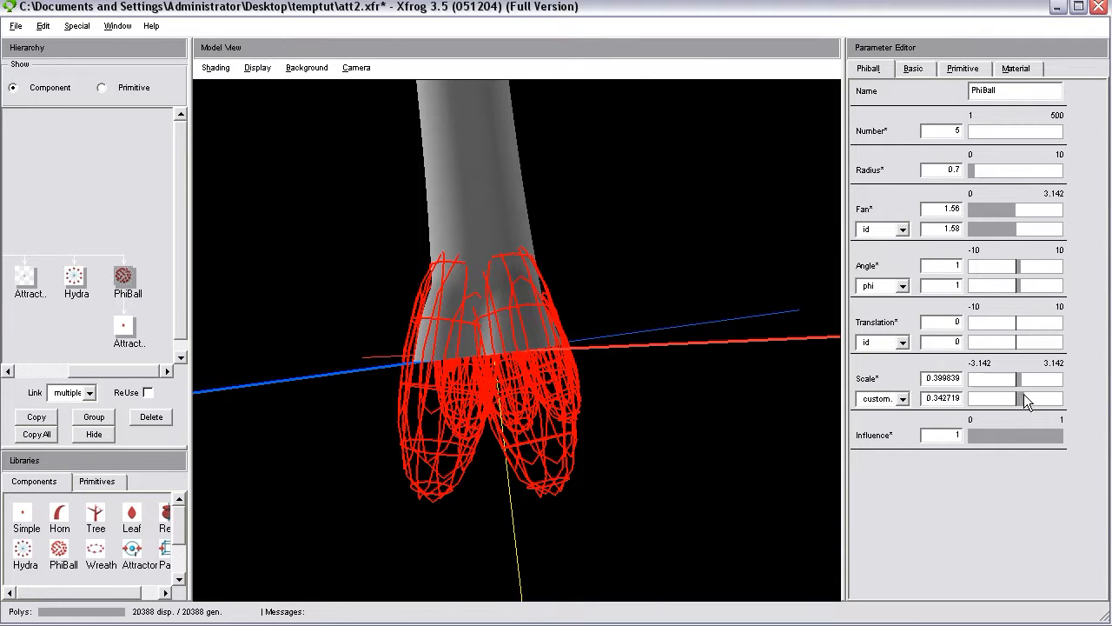
click(1020, 394)
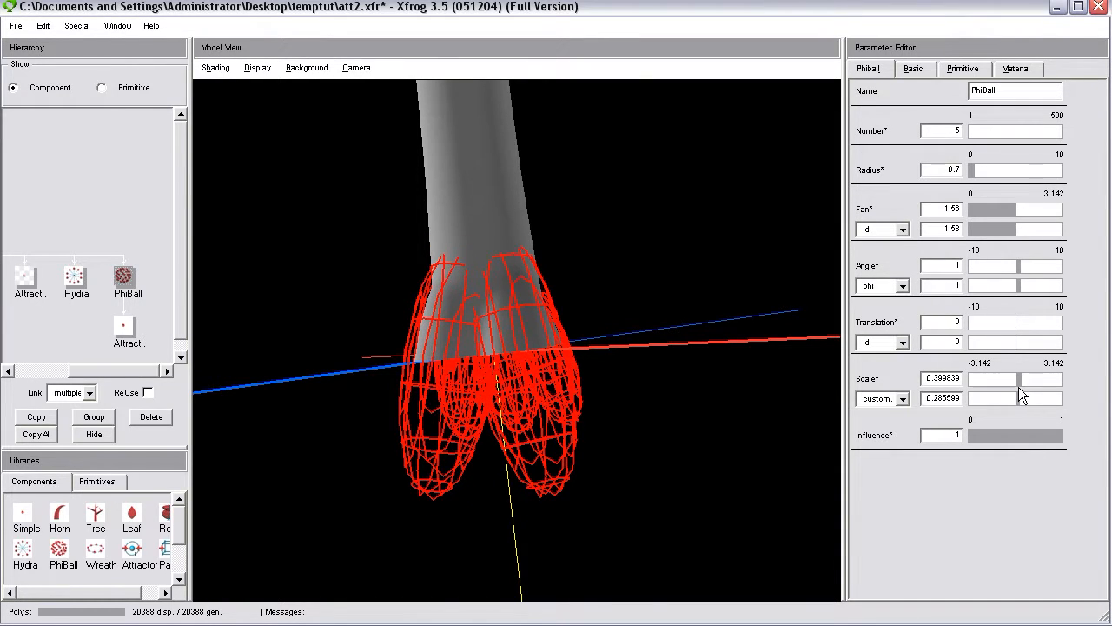
click(1018, 383)
click(1021, 398)
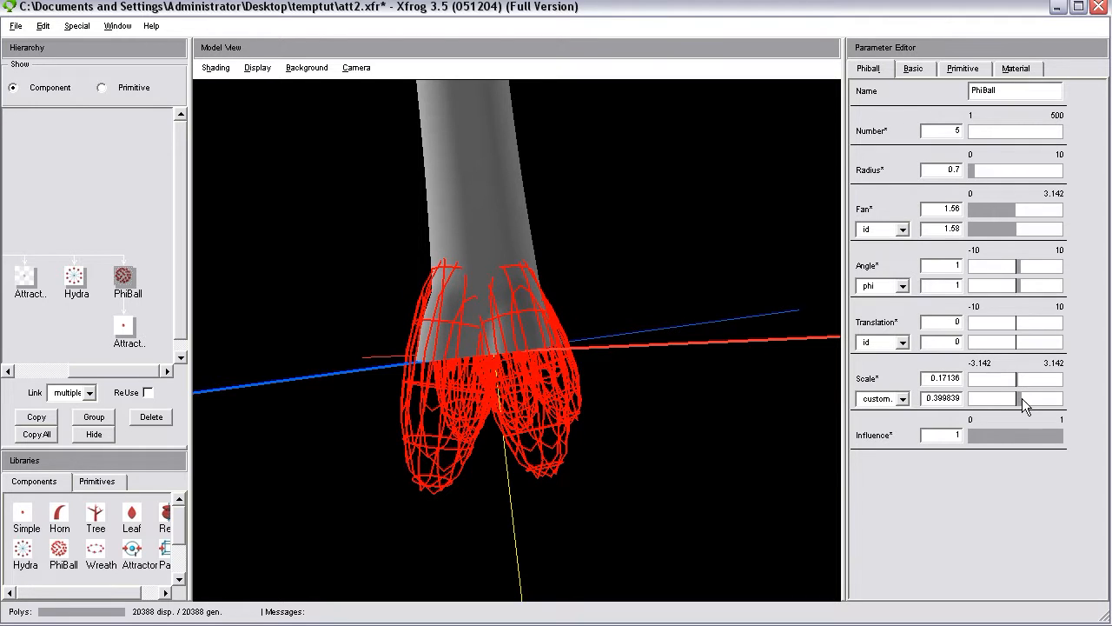
Increase the PhiBall's Number of attractors to 9.
drag(678, 374, 508, 364)
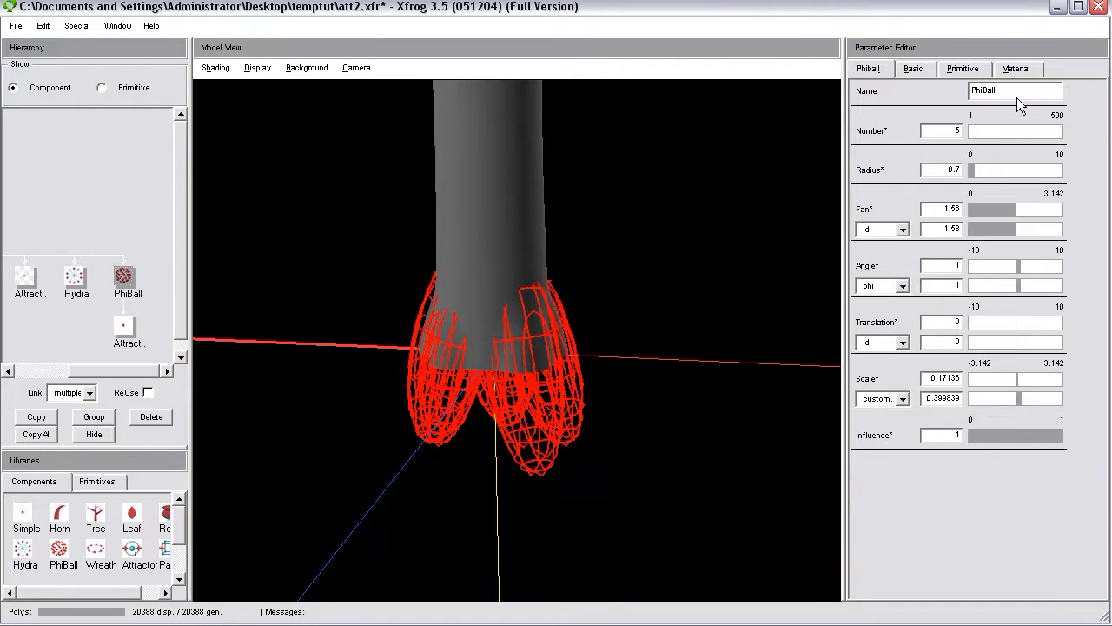
click(975, 137)
click(972, 134)
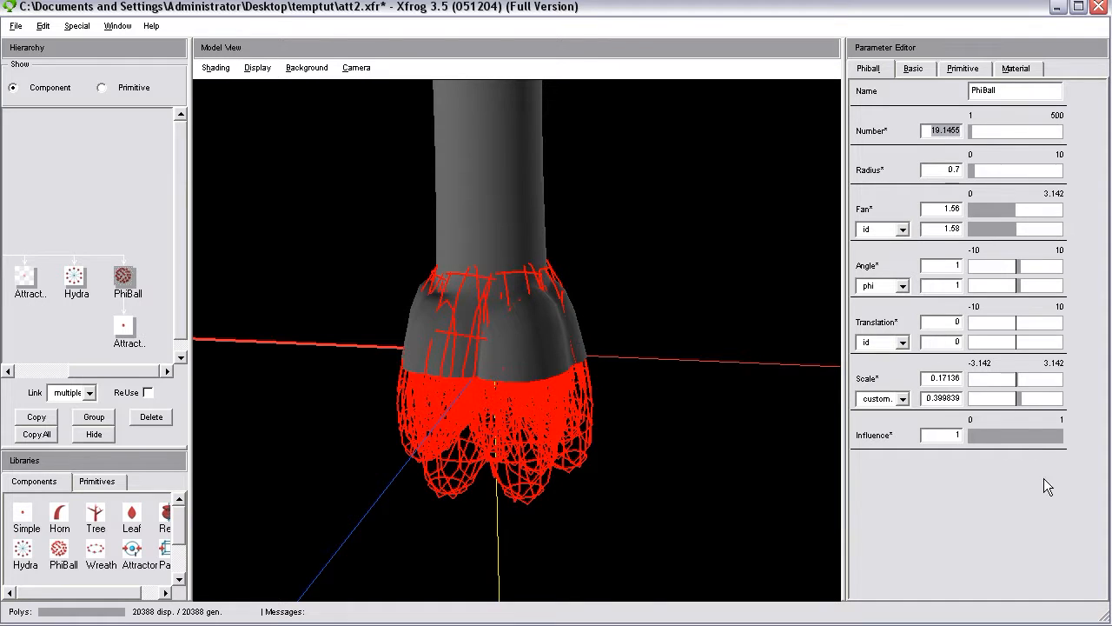
text(9)
key(Return)
Hide the attractors in the model view and examine the root flares from several angles.
drag(810, 537, 470, 249)
click(258, 68)
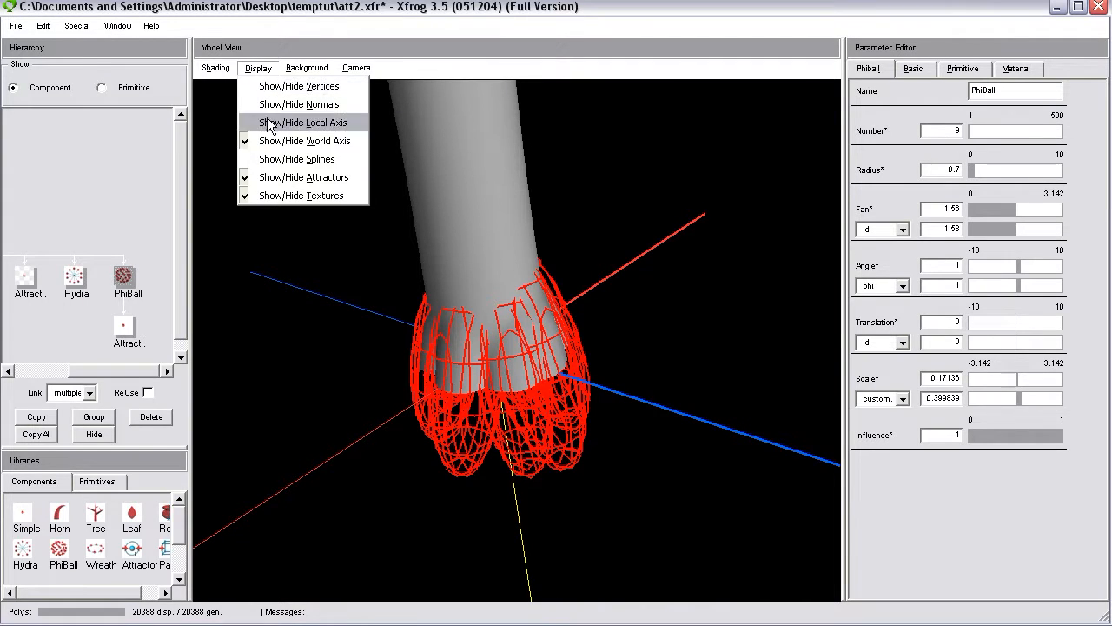
click(282, 178)
drag(456, 279, 902, 202)
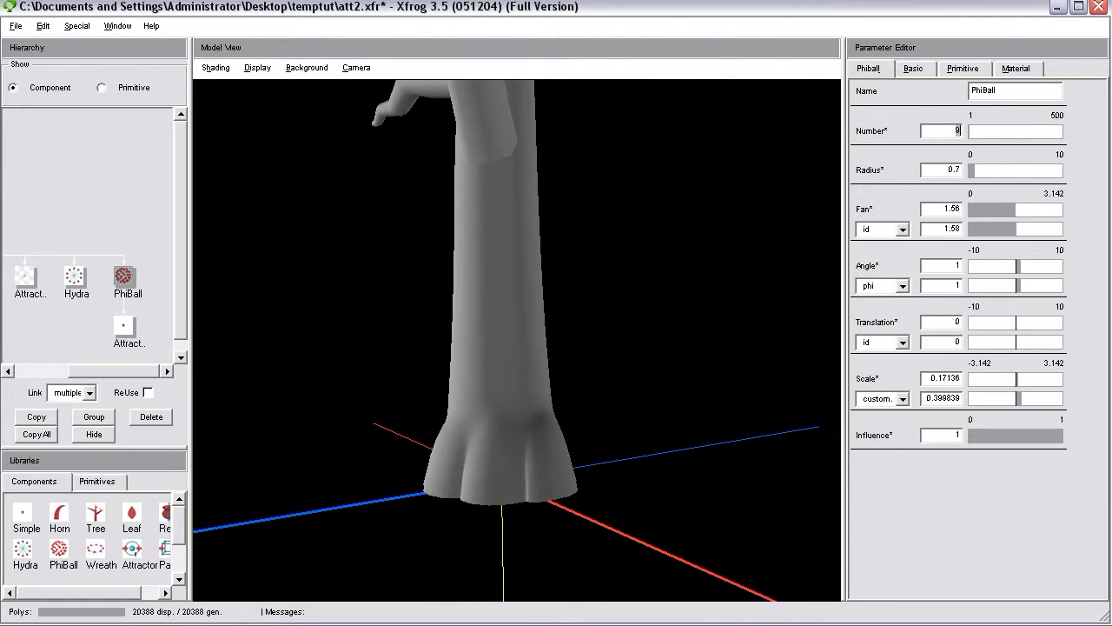
Set the PhiBall's Number to 7 and check the trunk base from above.
text(7)
drag(651, 340, 549, 492)
drag(690, 220, 626, 470)
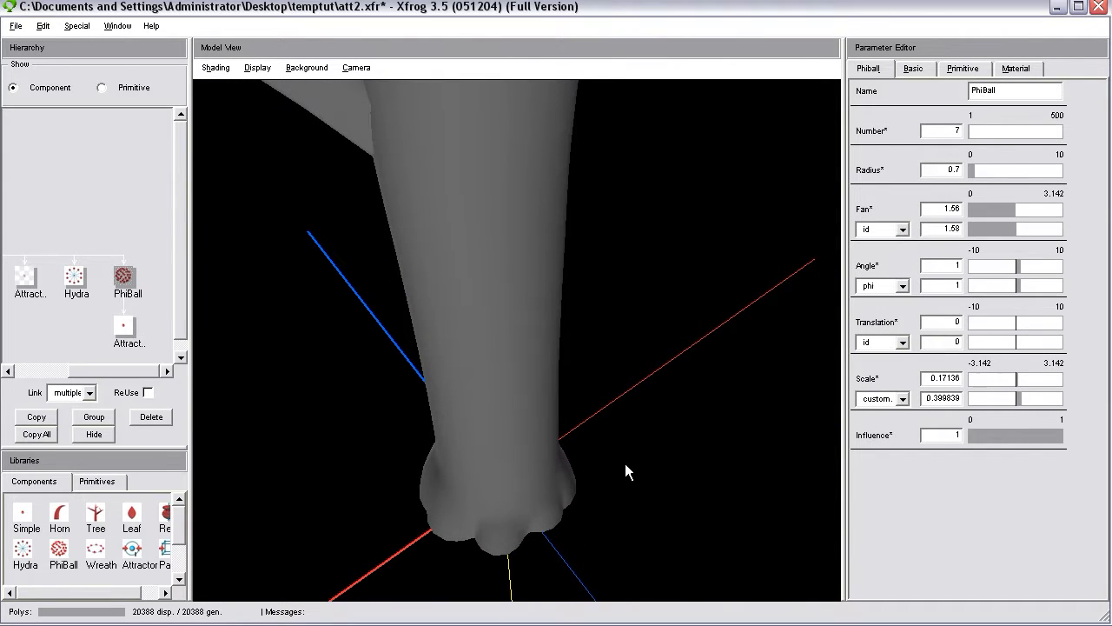
Widen the PhiBall's Scale variation by setting the first value to about -0.514 and the second to about 0.628.
drag(1017, 379, 1008, 385)
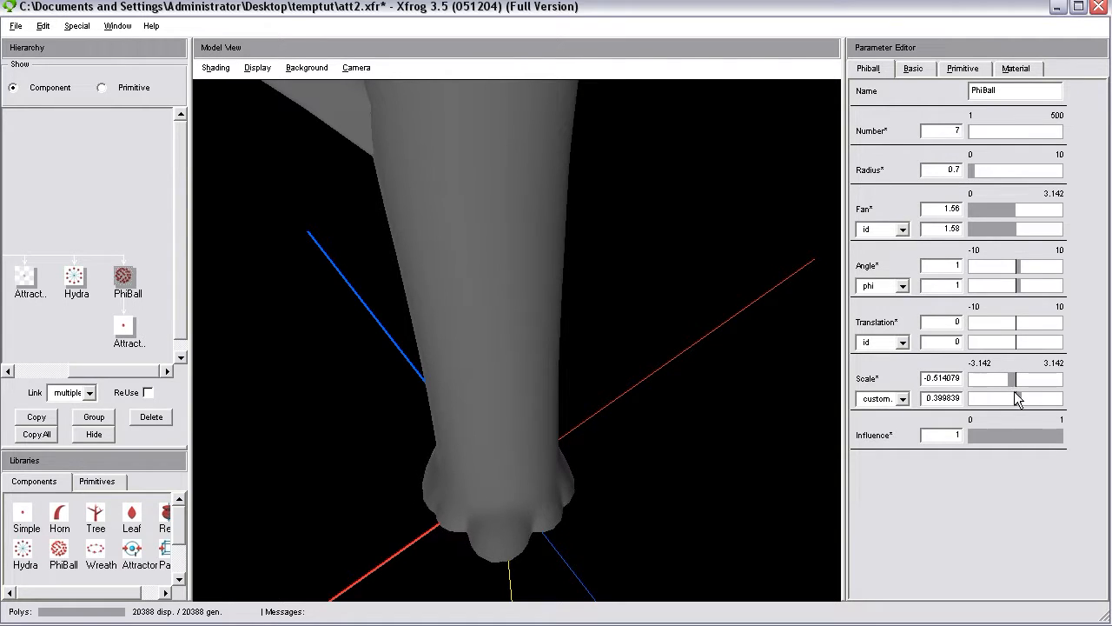
click(1026, 401)
drag(656, 465, 677, 434)
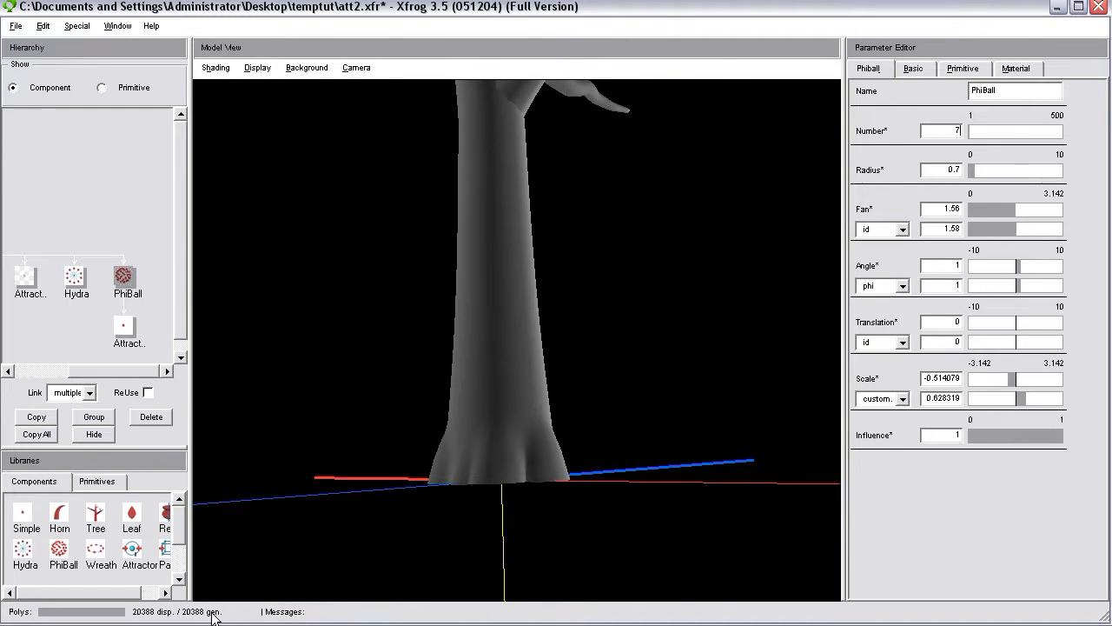
drag(537, 432, 607, 536)
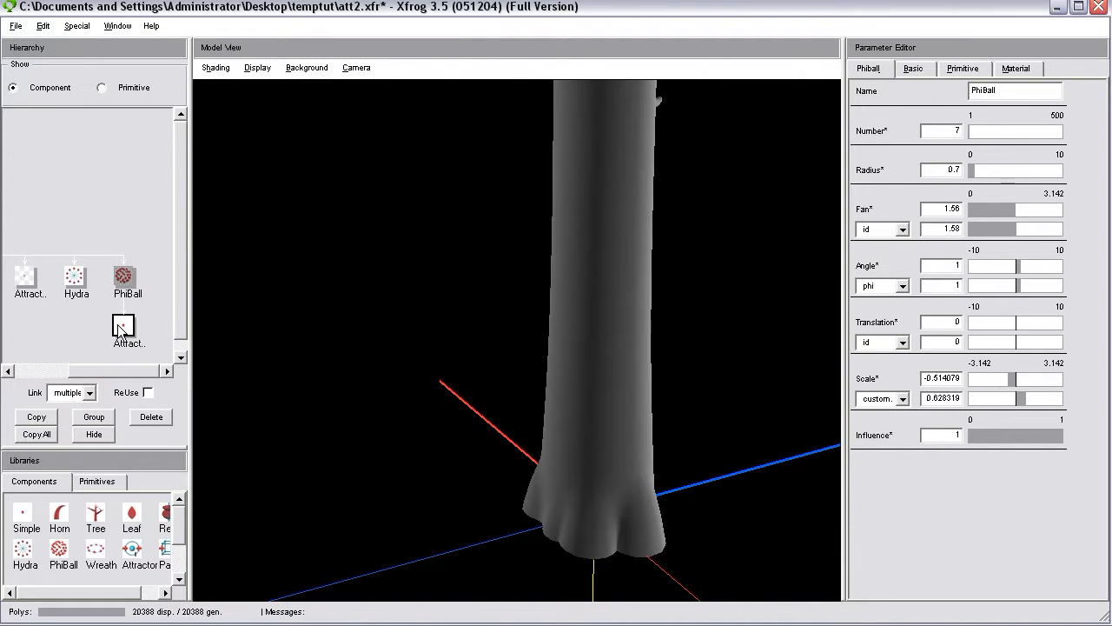
drag(582, 496, 455, 440)
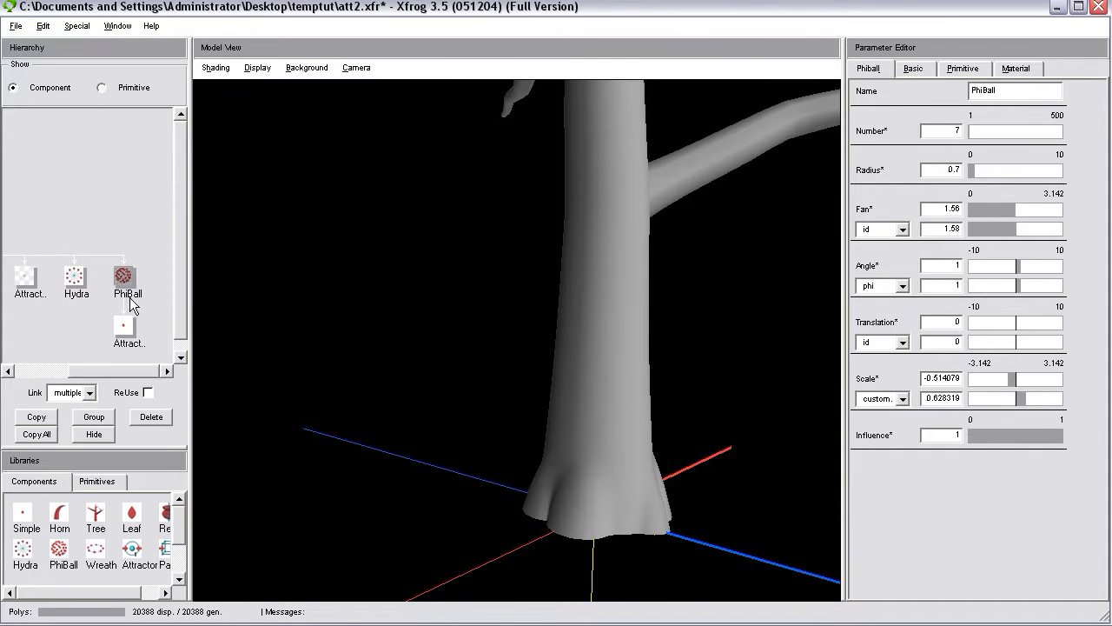
drag(678, 422, 515, 495)
drag(638, 509, 641, 461)
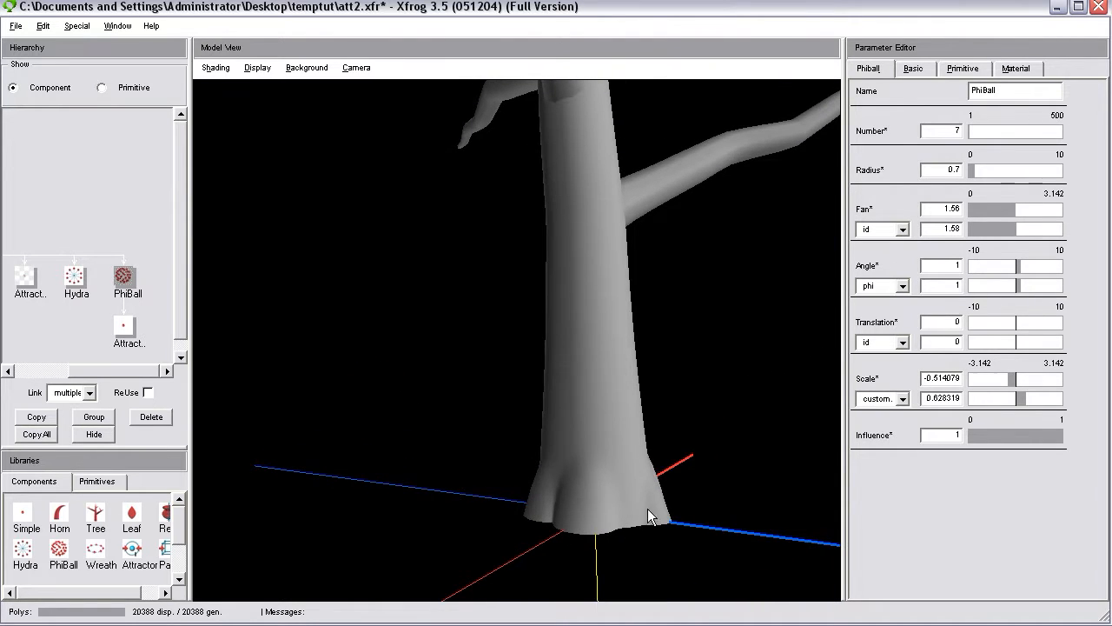
drag(615, 357, 596, 383)
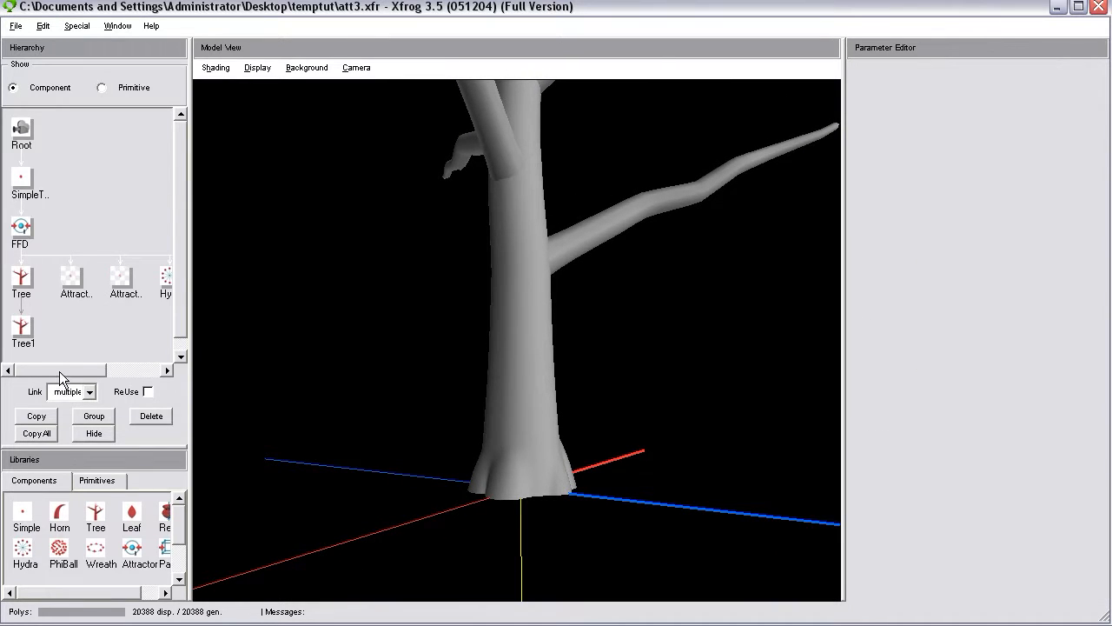
Delete the Hydra component beside the PhiBall from the hierarchy.
drag(59, 371, 125, 369)
click(76, 276)
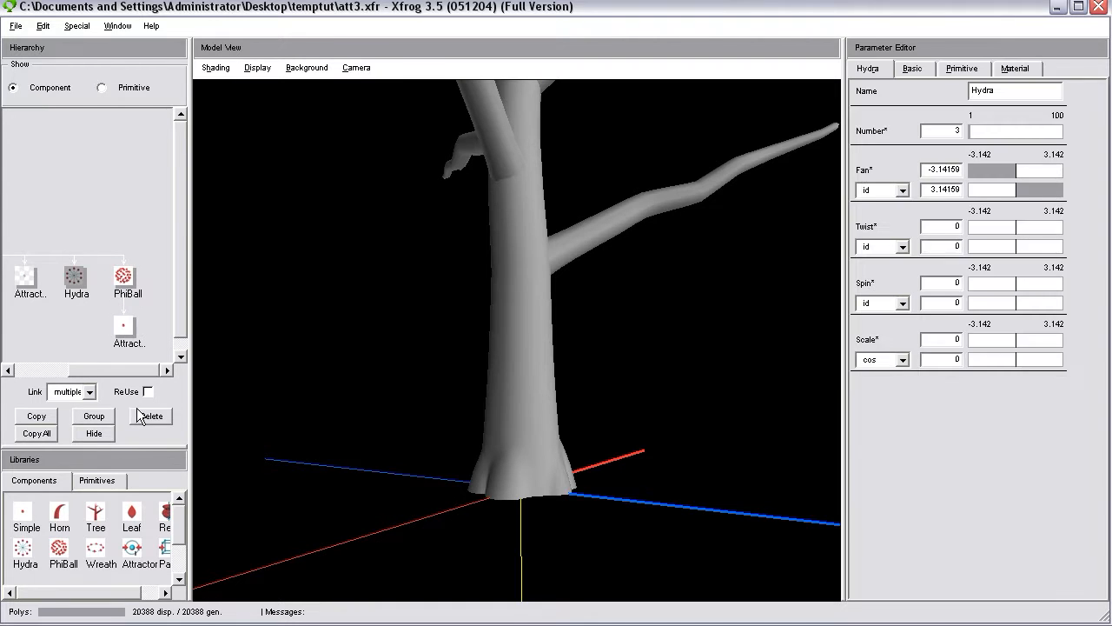
click(149, 415)
drag(361, 352, 554, 486)
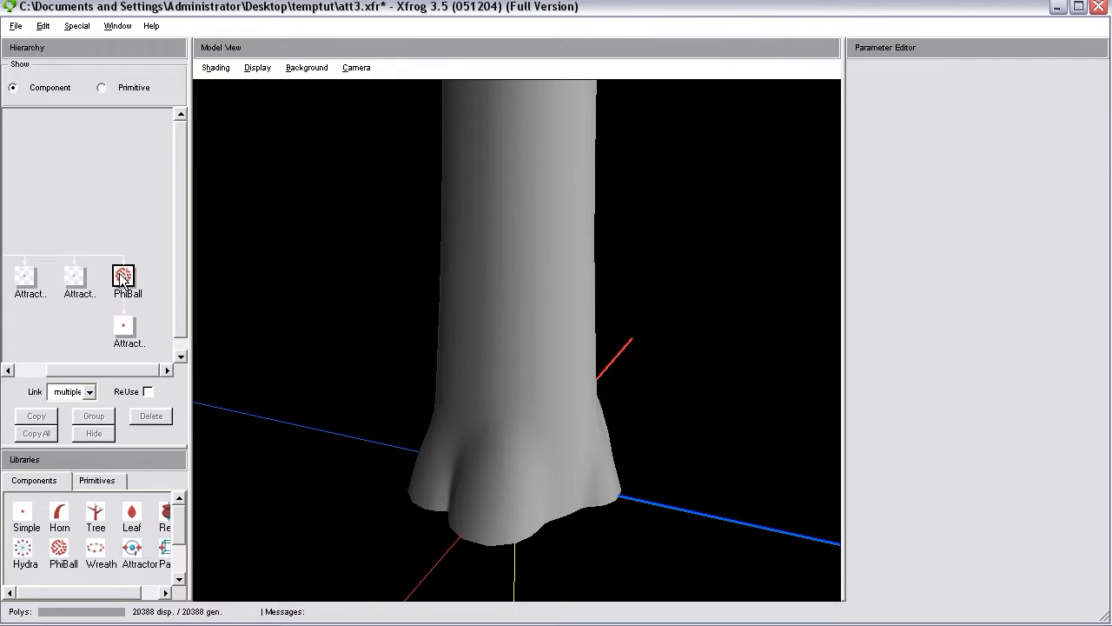
drag(461, 417, 615, 510)
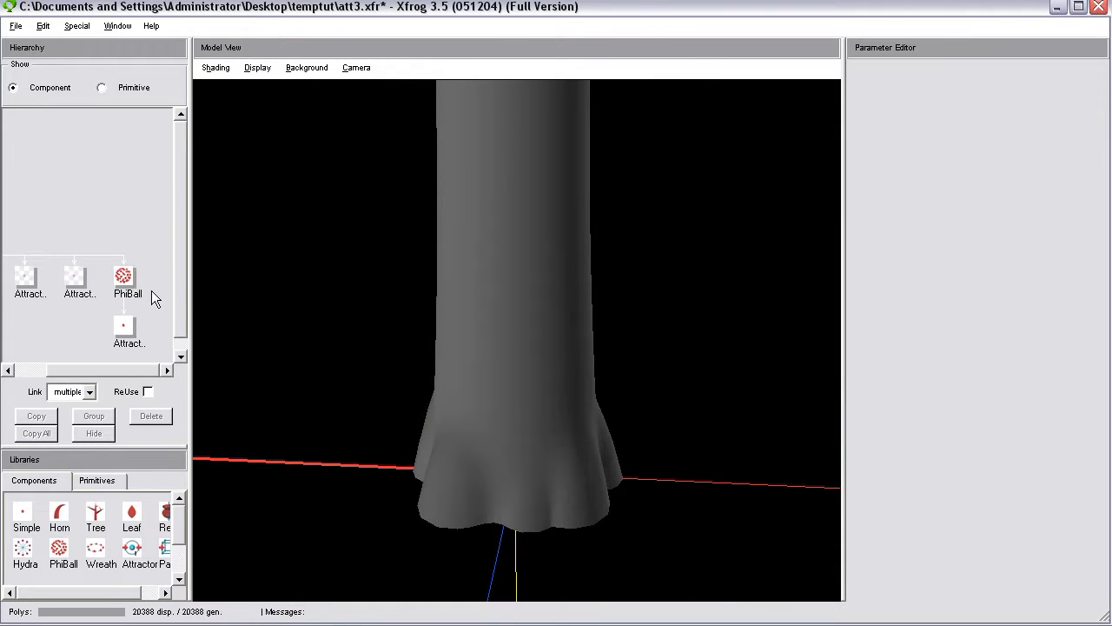
Unhide and rehide the Attractor2 component repeatedly to compare its effect on the shape of the trunk base.
click(76, 275)
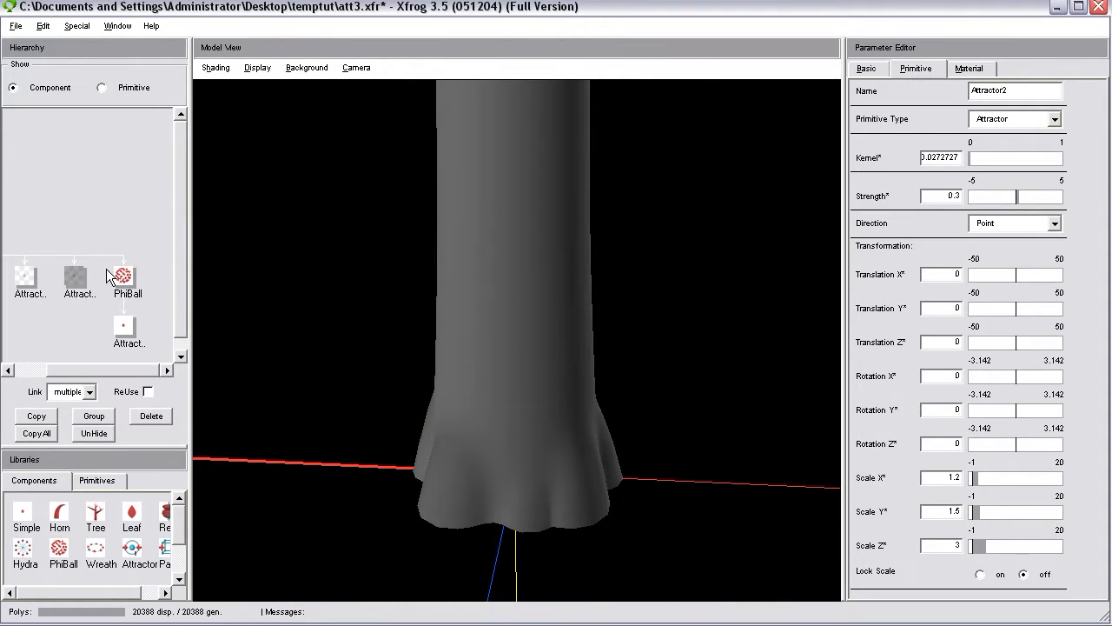
click(109, 432)
drag(374, 491, 587, 486)
drag(453, 380, 504, 395)
click(89, 438)
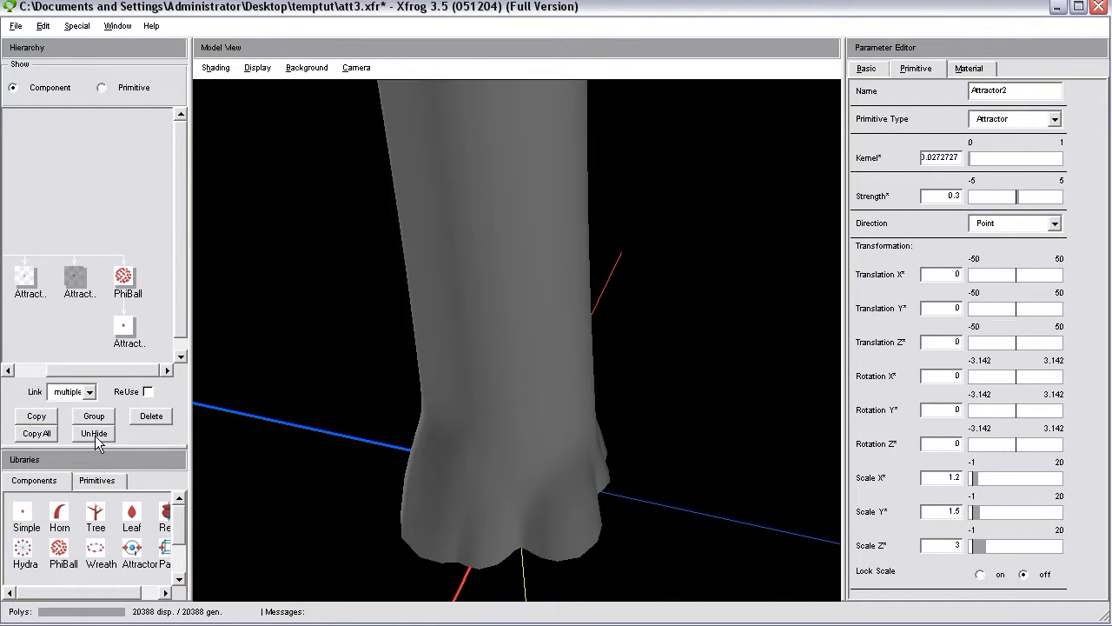
click(95, 434)
drag(569, 460, 519, 551)
click(87, 432)
drag(529, 413, 508, 452)
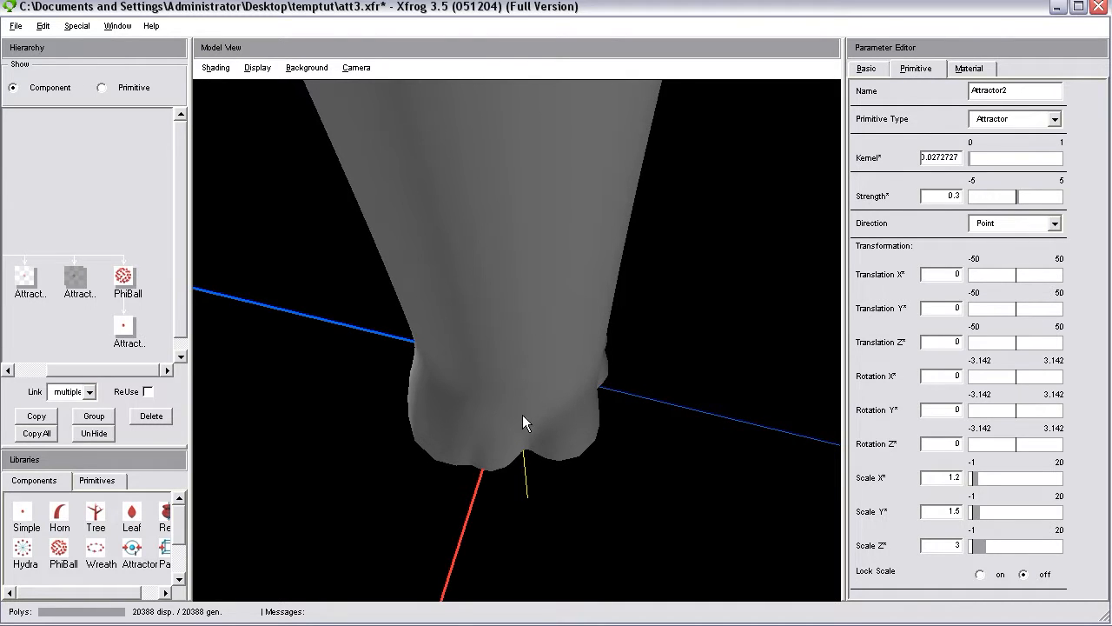
drag(516, 414, 494, 333)
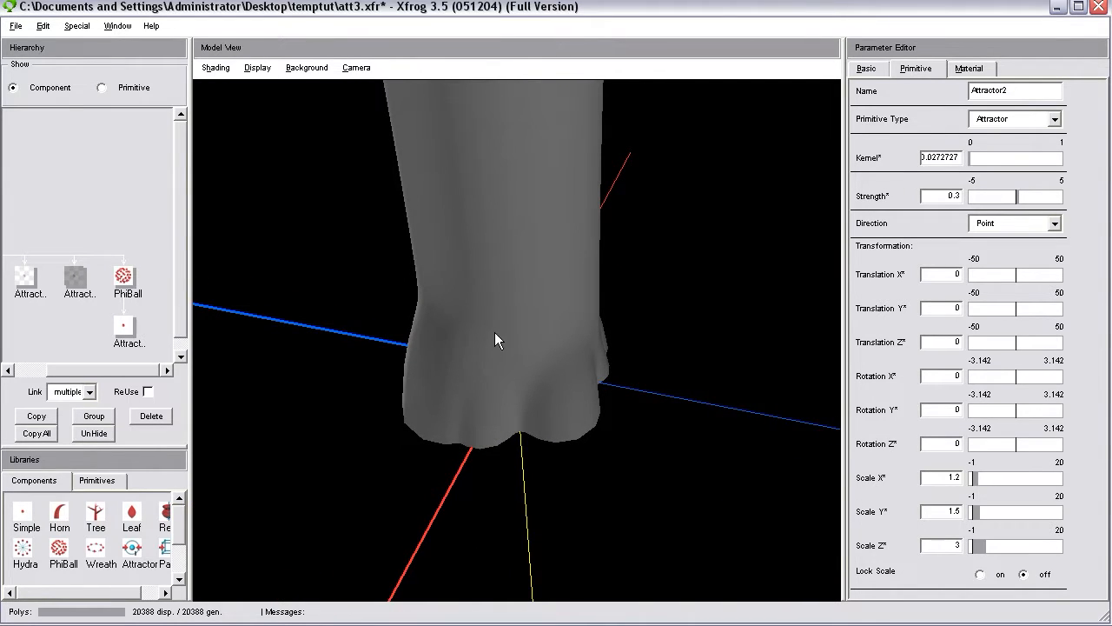
Show the attractors in the model view, unhide Attractor2 and view the trunk base from above and the side.
click(258, 68)
click(308, 165)
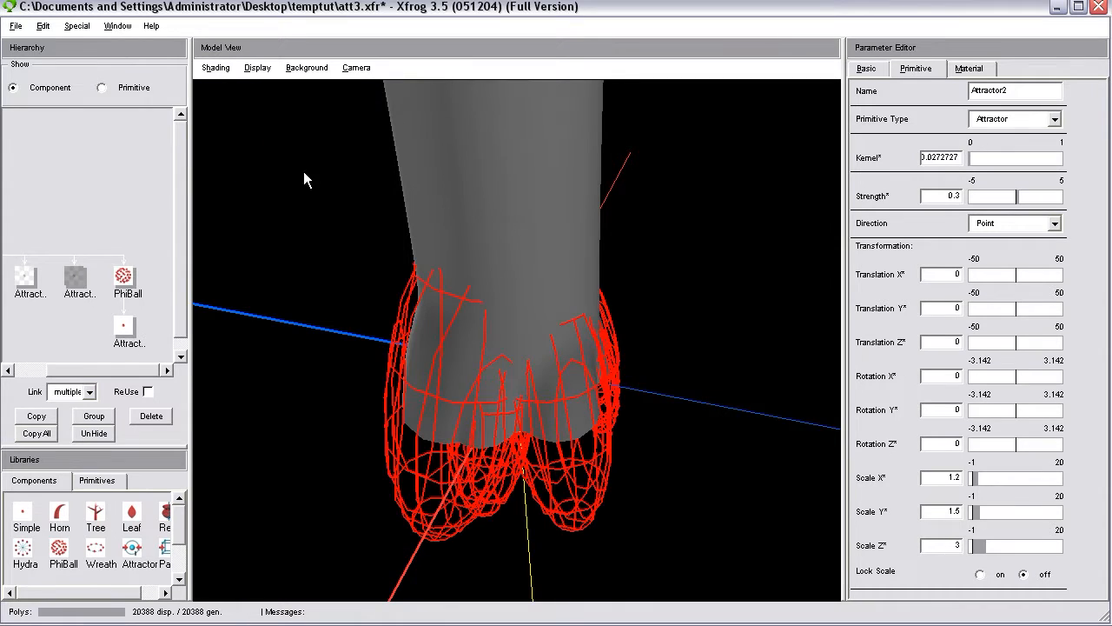
click(91, 434)
drag(246, 360, 599, 423)
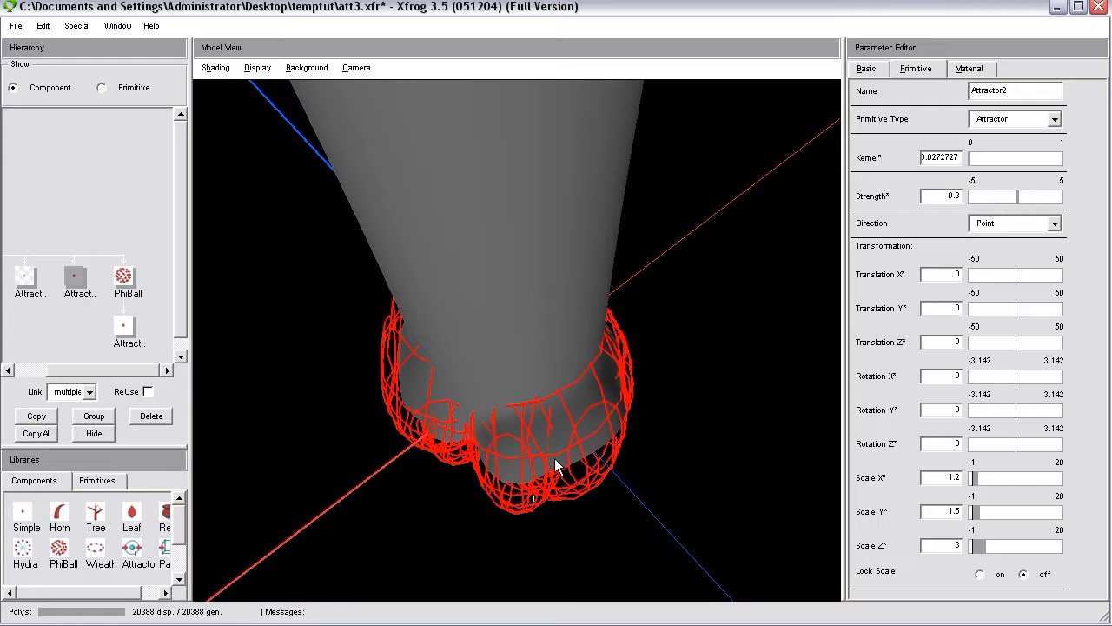
drag(556, 469, 527, 372)
drag(553, 437, 547, 365)
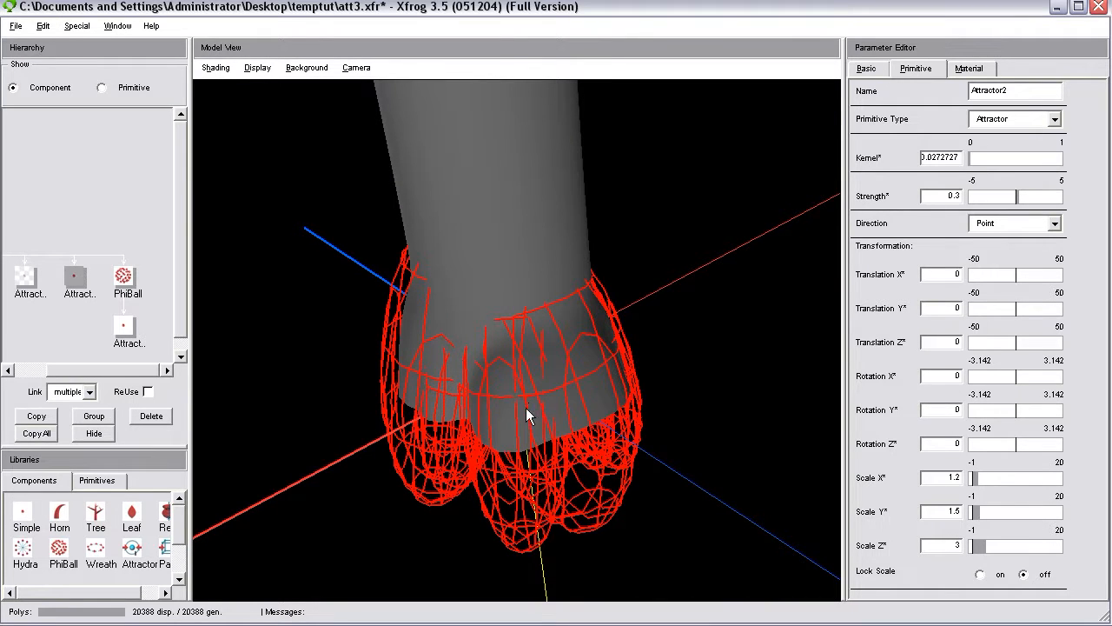
Hide the PhiBall component and inspect how Attractor2 alone deforms the trunk base.
click(125, 280)
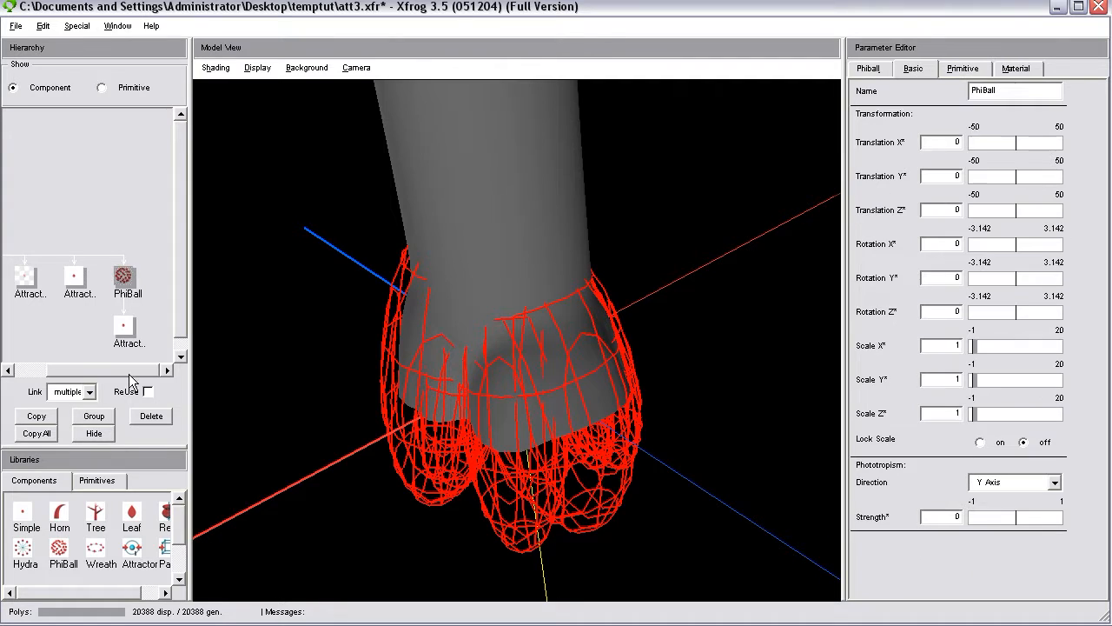
click(94, 433)
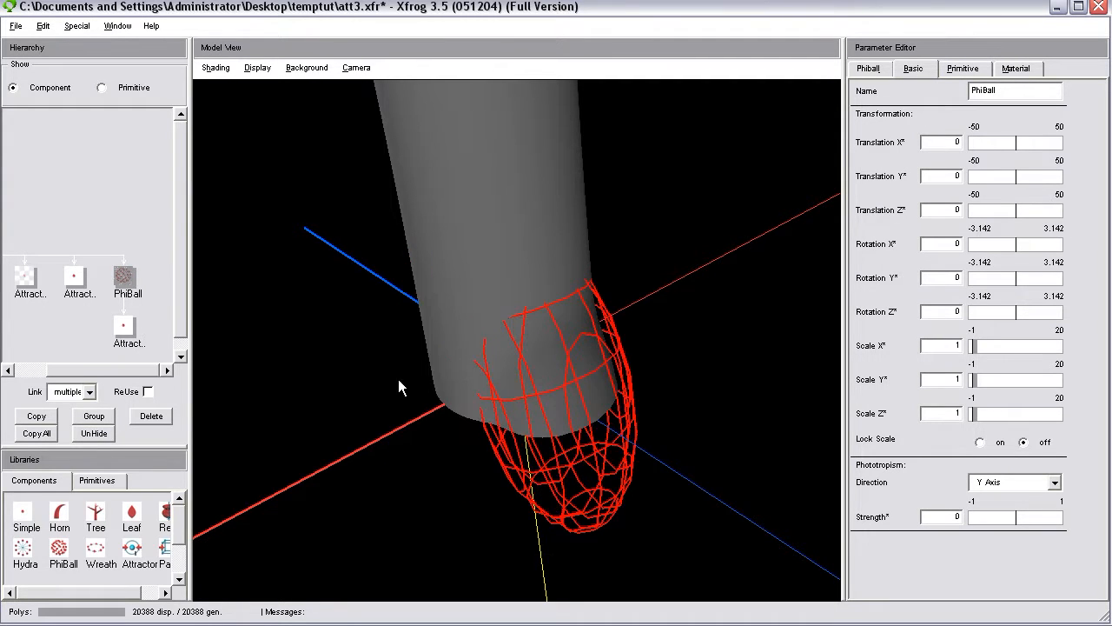
drag(536, 339, 562, 394)
drag(475, 502, 601, 506)
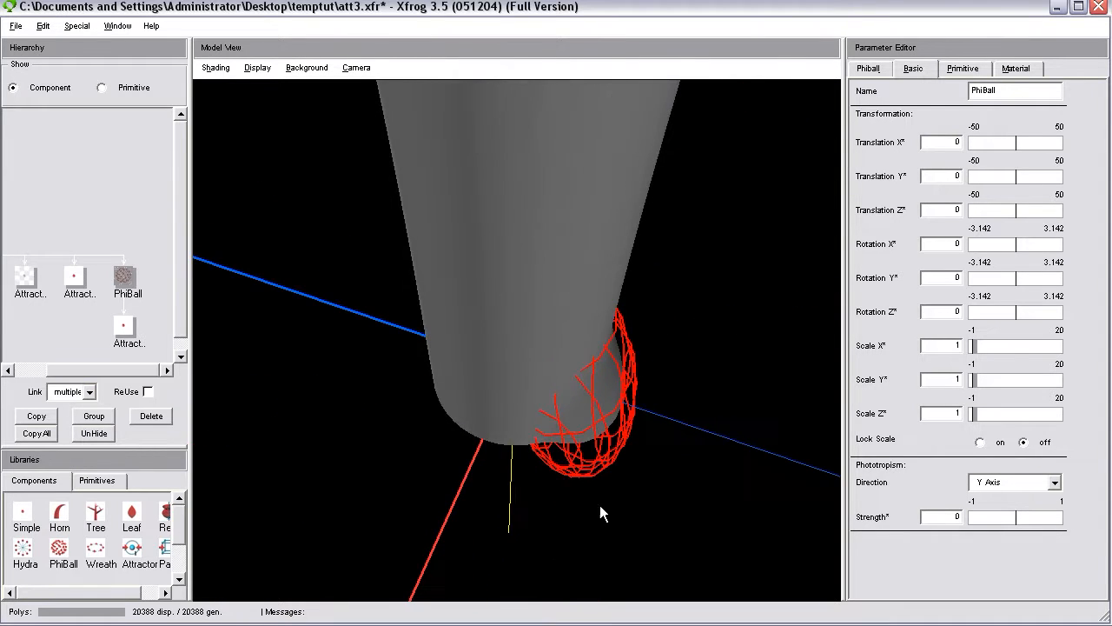
Unhide the PhiBall component and change Attractor2's primitive type to Sphere.
click(98, 435)
click(80, 278)
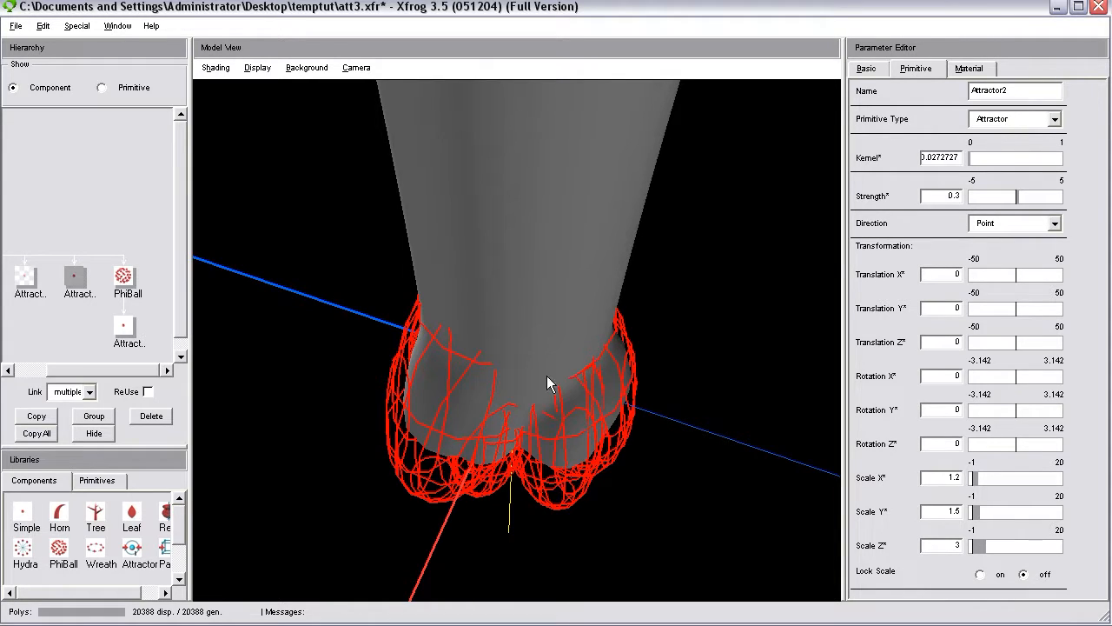
click(1017, 121)
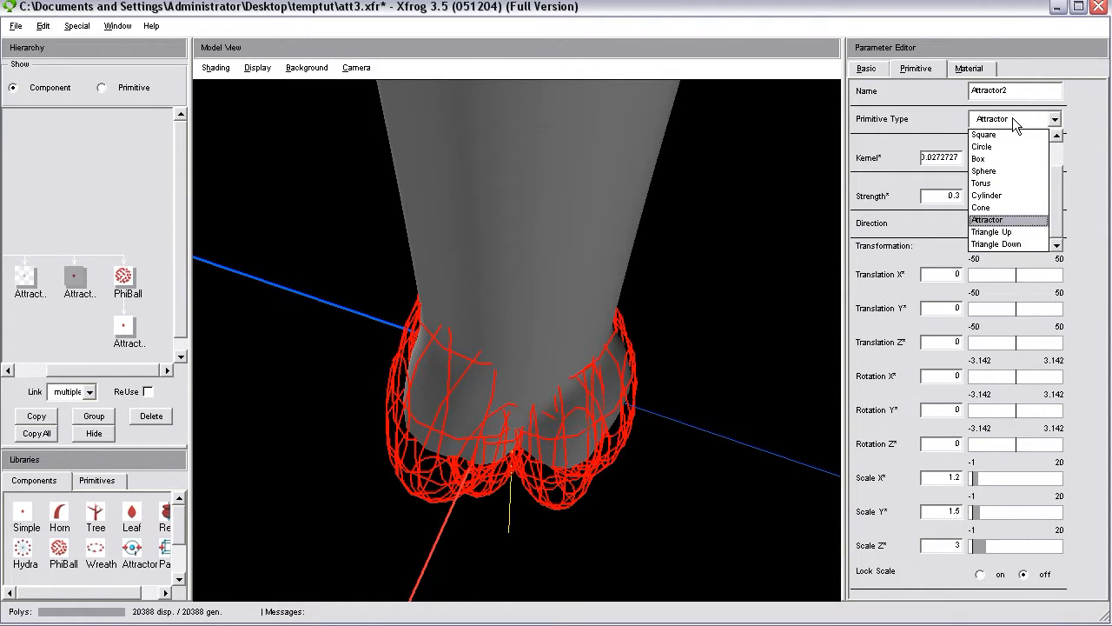
click(991, 172)
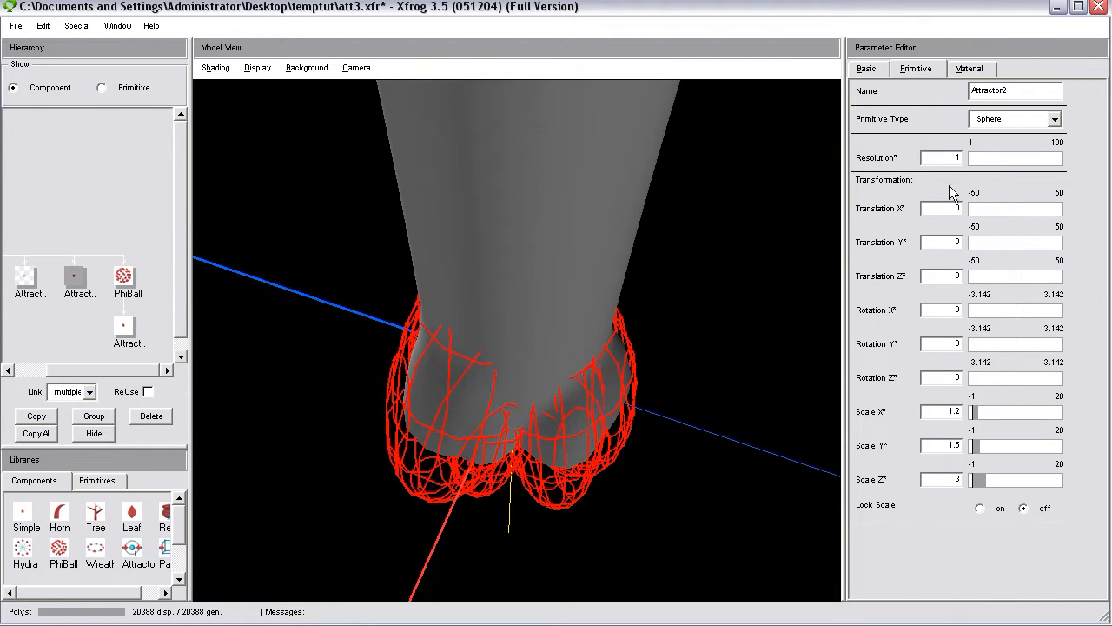
Turn off the attractor display in the model view and inspect where Attractor2's sphere sits at the trunk base.
click(264, 73)
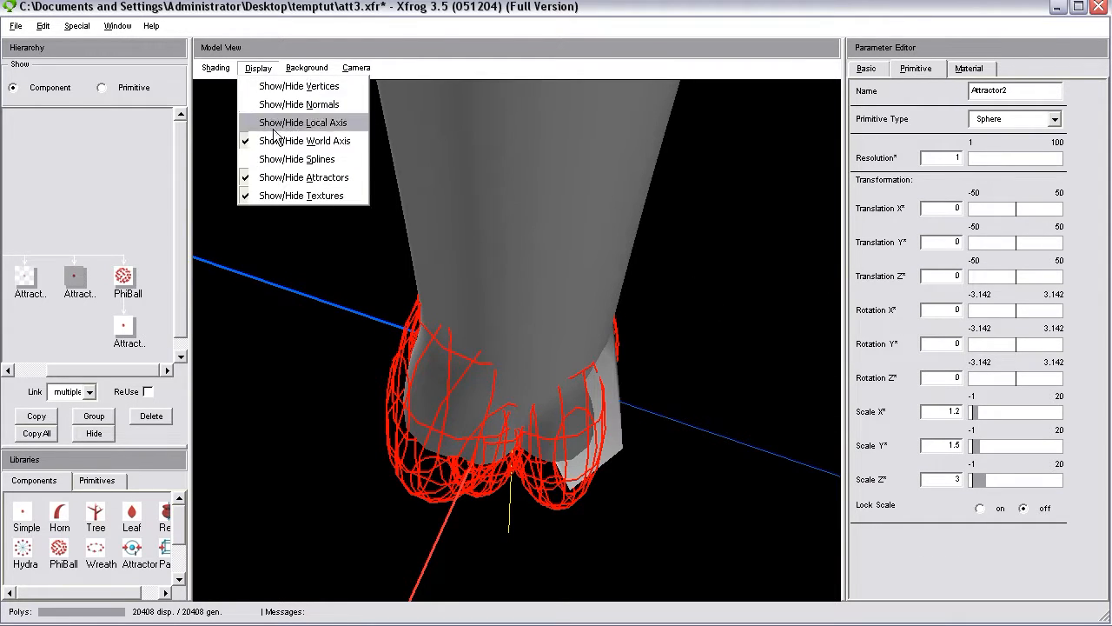
click(282, 177)
drag(518, 329, 535, 405)
drag(474, 441, 521, 458)
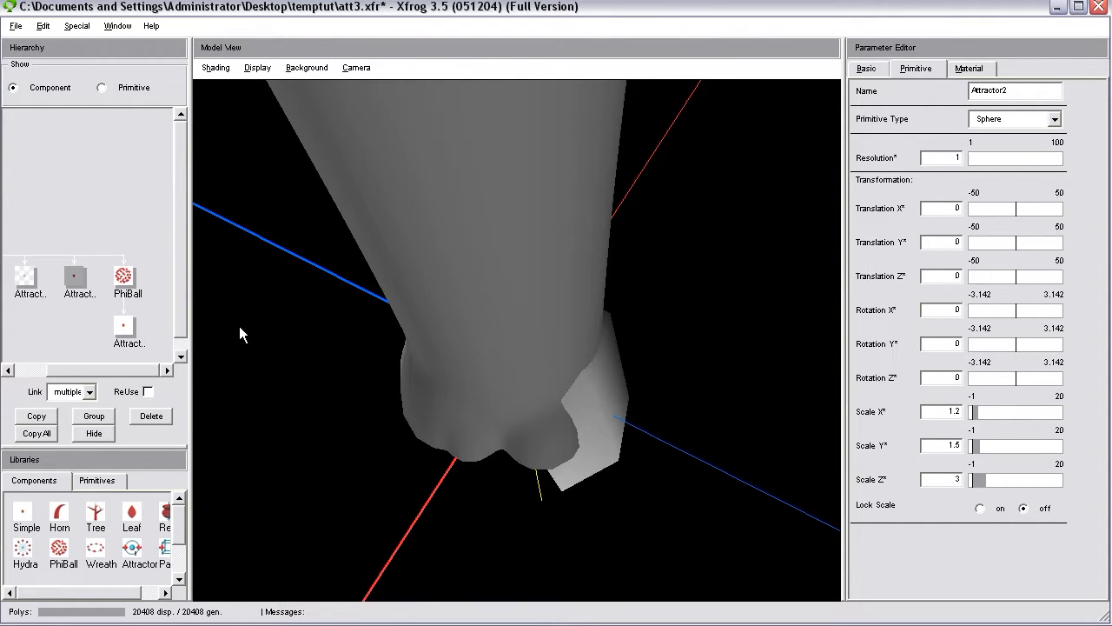
drag(546, 396, 512, 485)
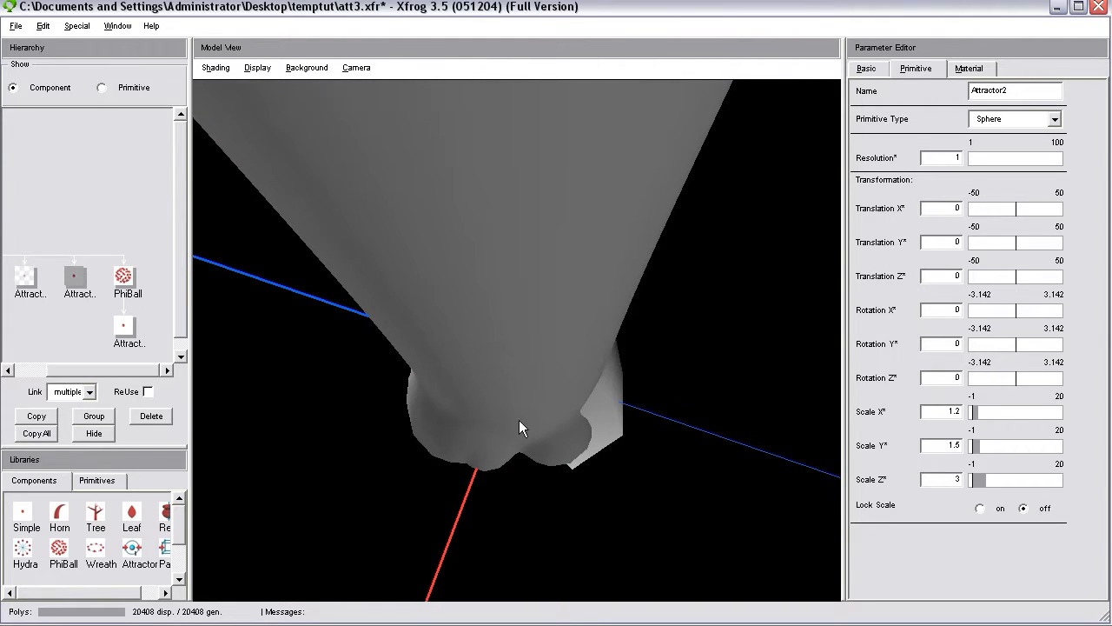
Set Attractor2's Translation Y to about 0.82 and its Rotation Y to about 0.057.
click(866, 71)
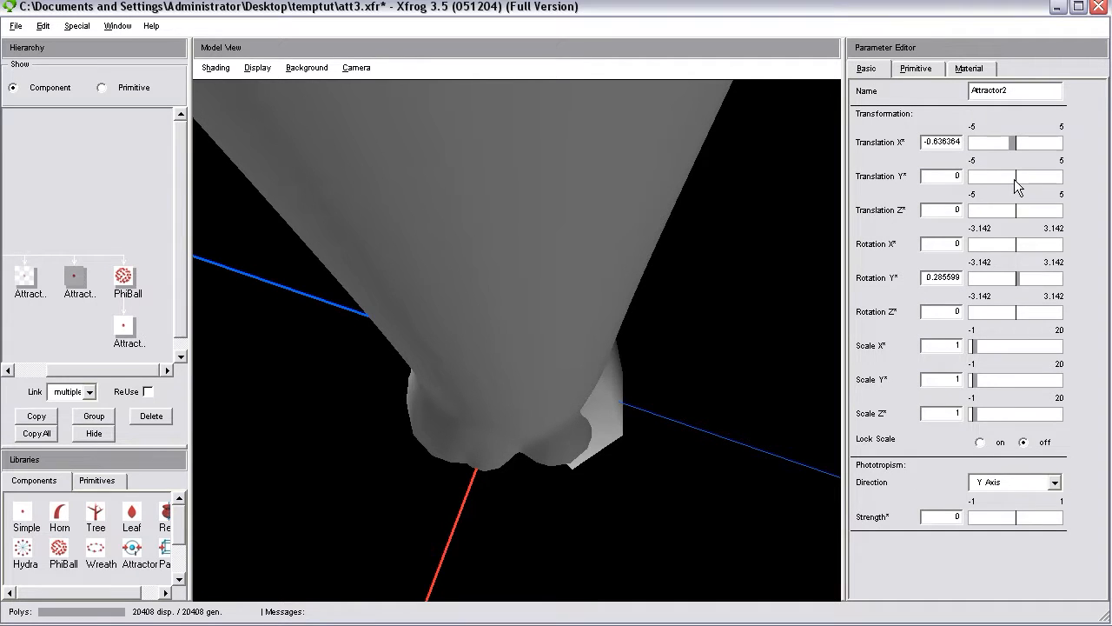
drag(1015, 179, 1024, 181)
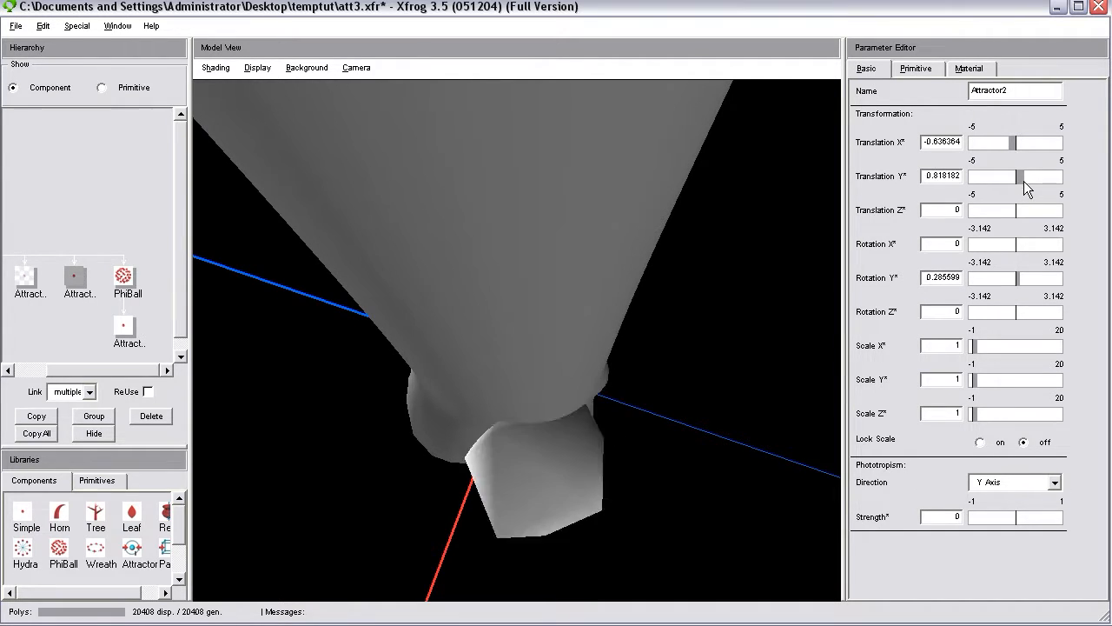
drag(764, 313, 744, 212)
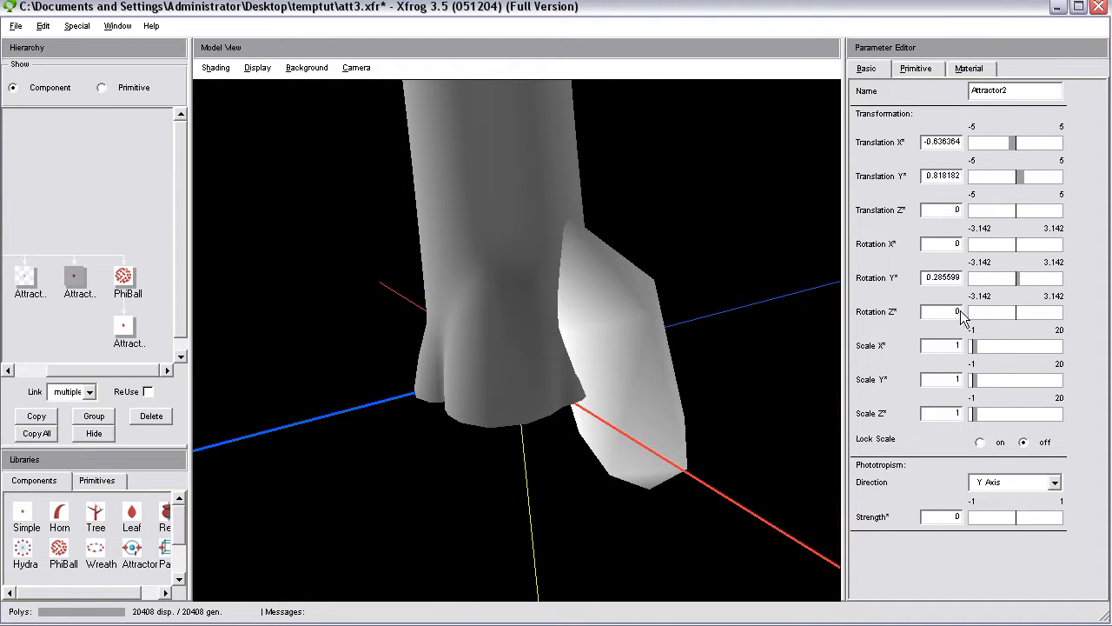
click(1017, 281)
drag(756, 324, 587, 485)
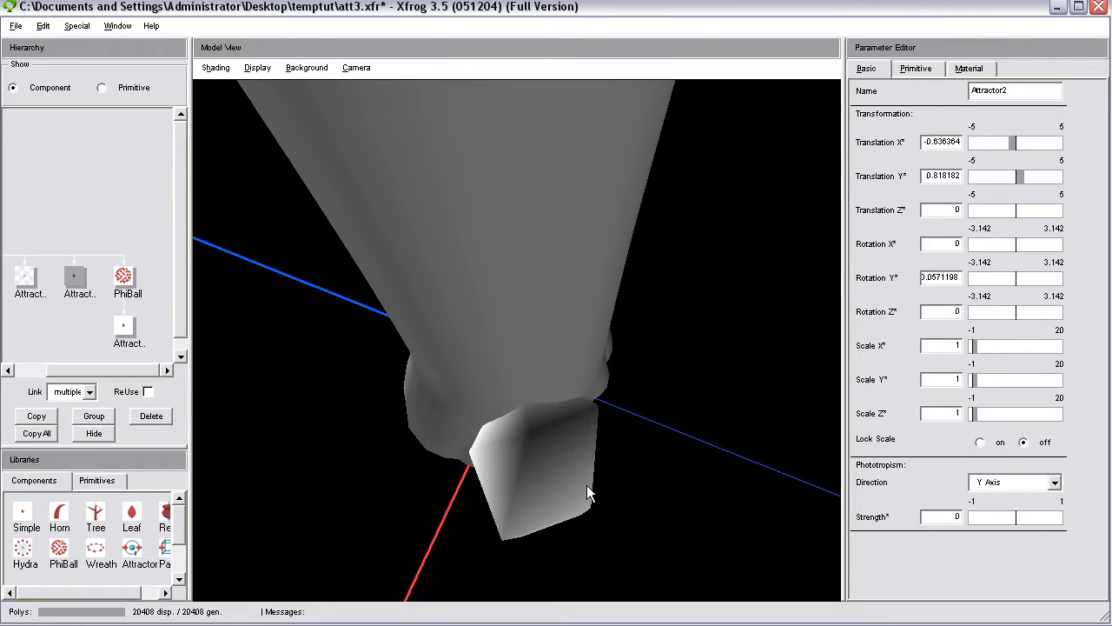
Change Attractor2's primitive type back to Attractor and inspect the deformed trunk base from several angles.
click(931, 68)
click(993, 119)
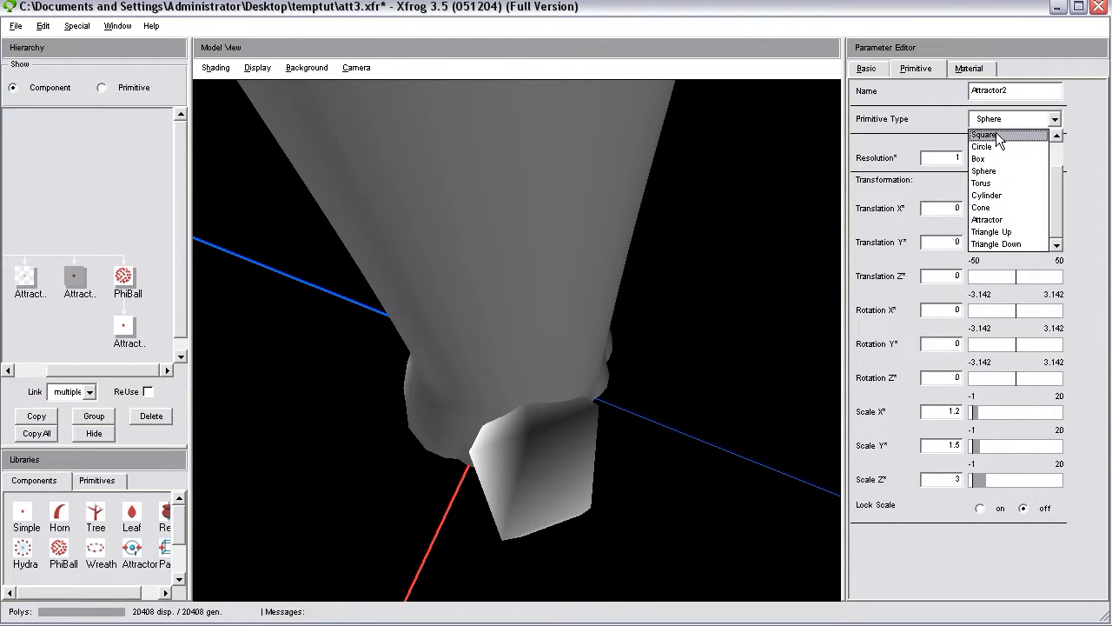
click(1008, 220)
drag(581, 451, 561, 477)
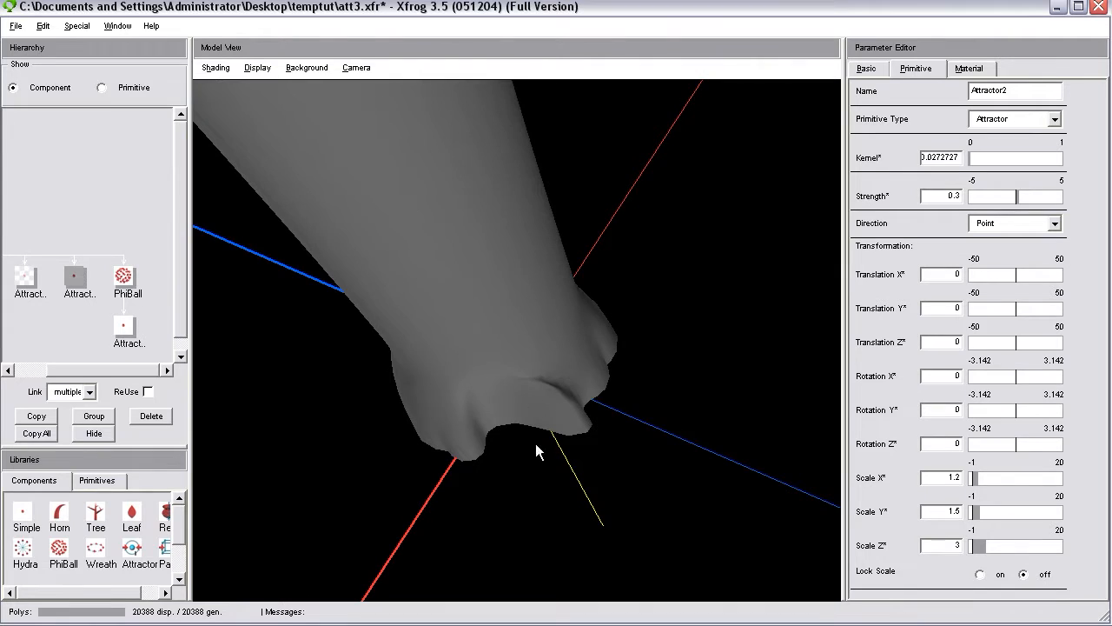
drag(487, 395, 504, 249)
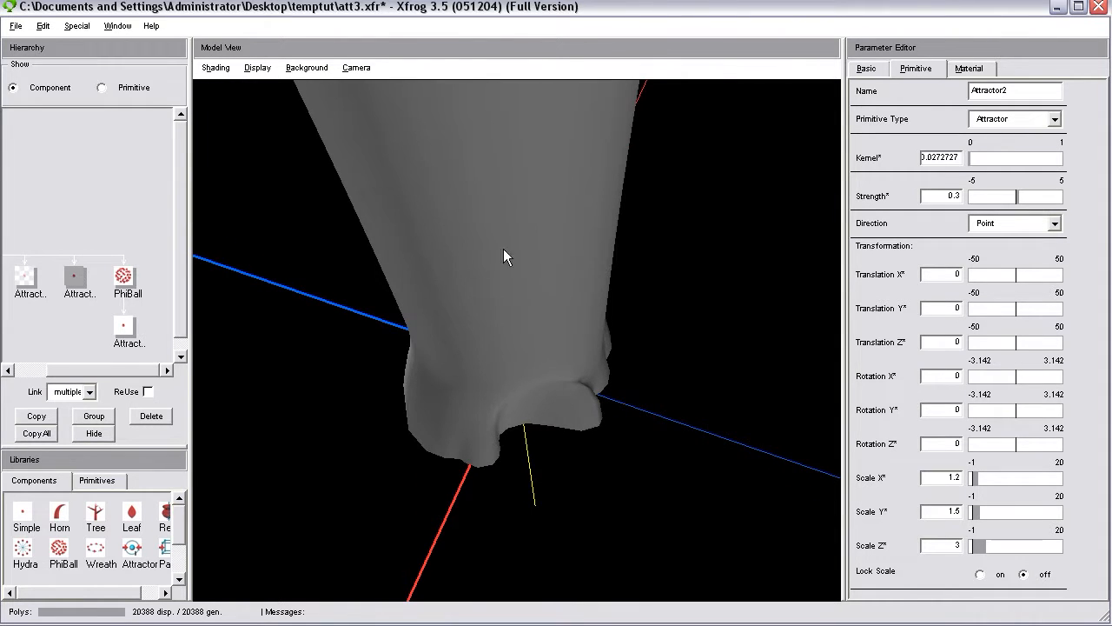
drag(537, 388, 548, 278)
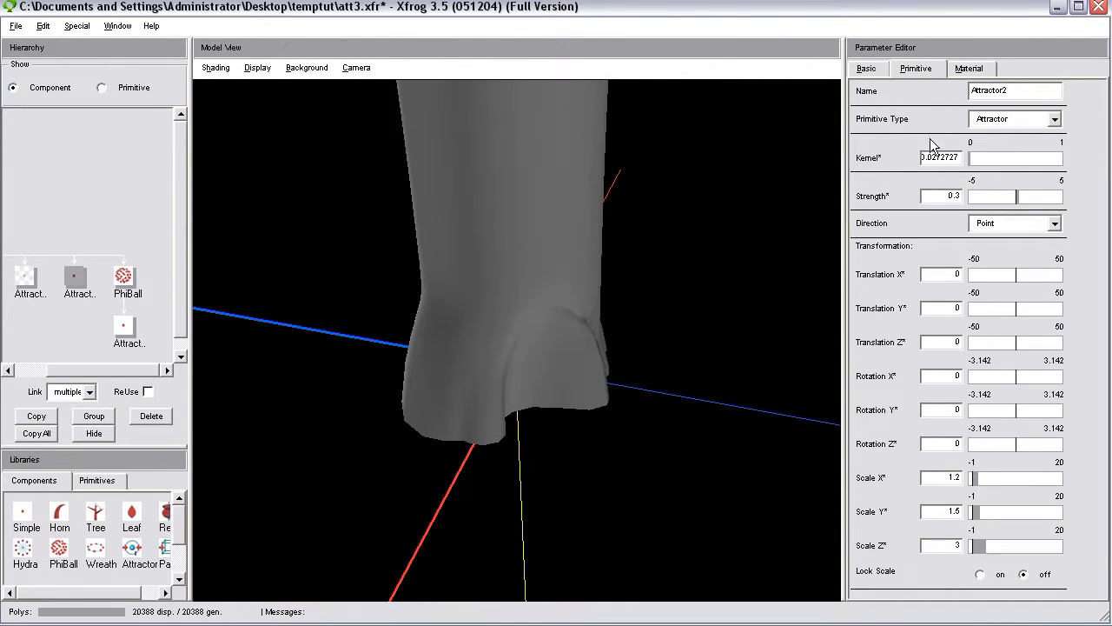
Set Attractor2's primitive scale to 0.7 in X, 1 in Y and 2 in Z.
drag(949, 545, 972, 545)
text(2)
key(Return)
drag(942, 478, 999, 490)
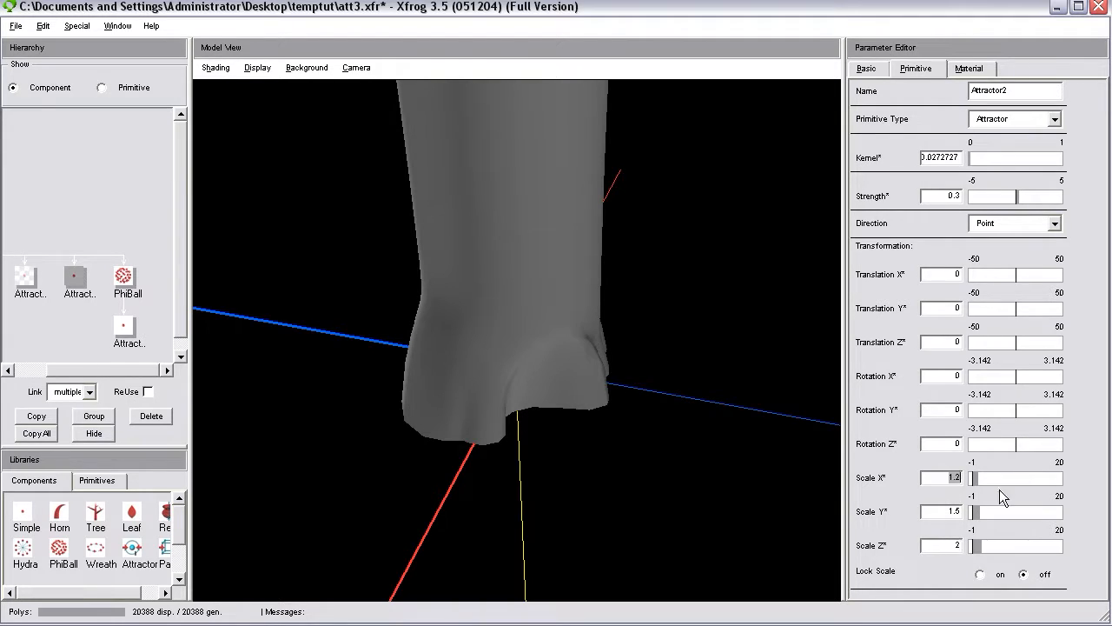
key(BackSpace)
key(Return)
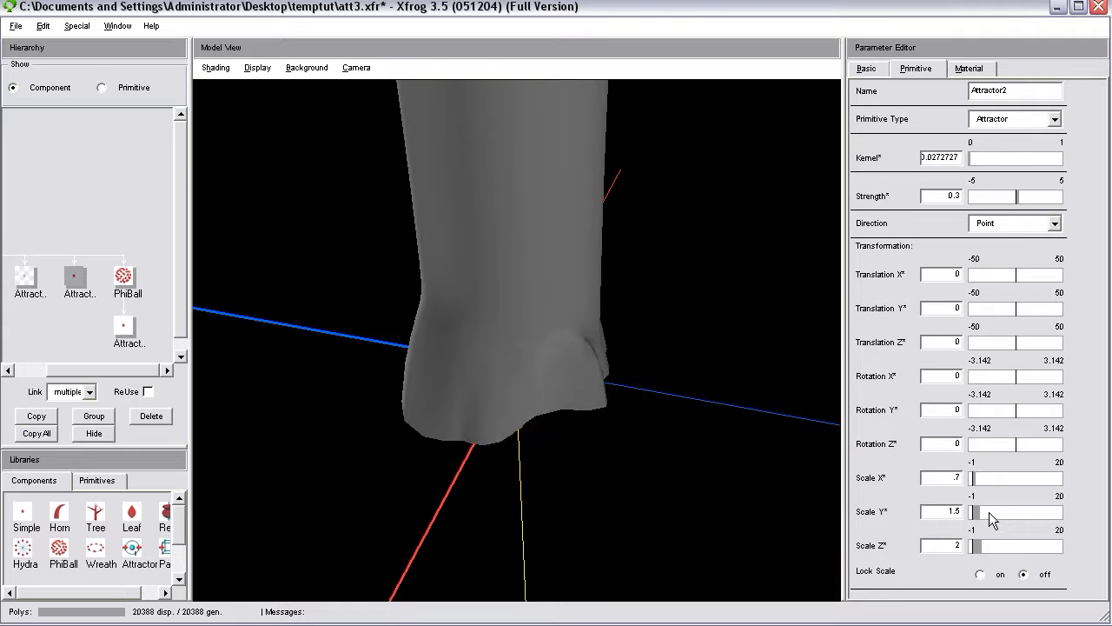
drag(931, 510, 1012, 517)
text(1)
key(Return)
Hide and unhide Attractor2 repeatedly to compare the effect of its new scale on the trunk base.
drag(597, 457, 573, 476)
click(94, 433)
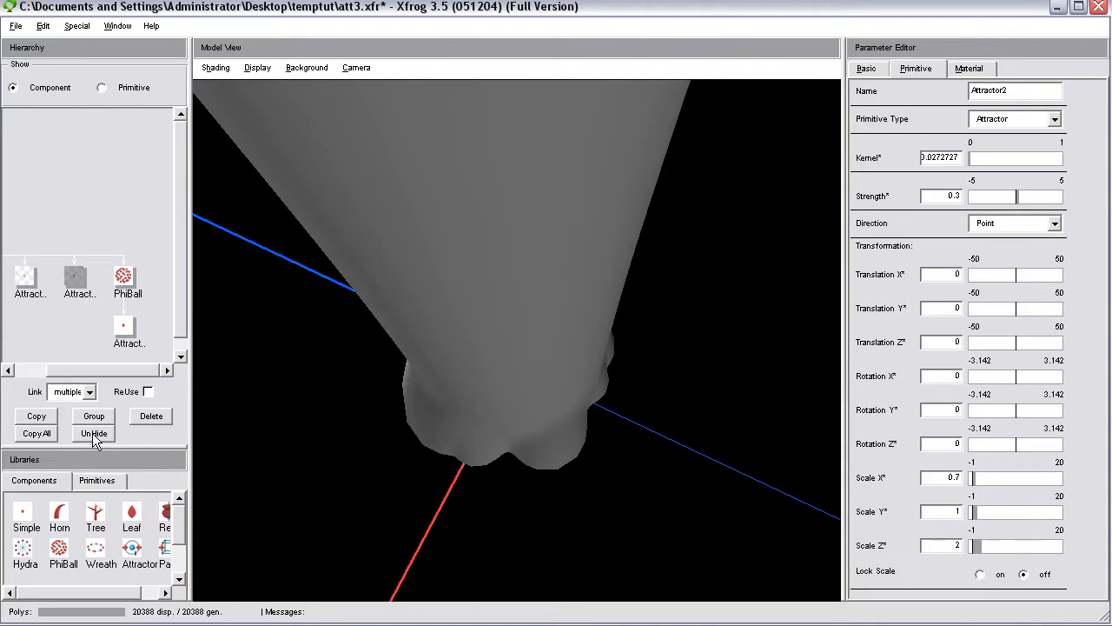
click(94, 434)
click(94, 434)
click(93, 433)
drag(595, 474, 541, 376)
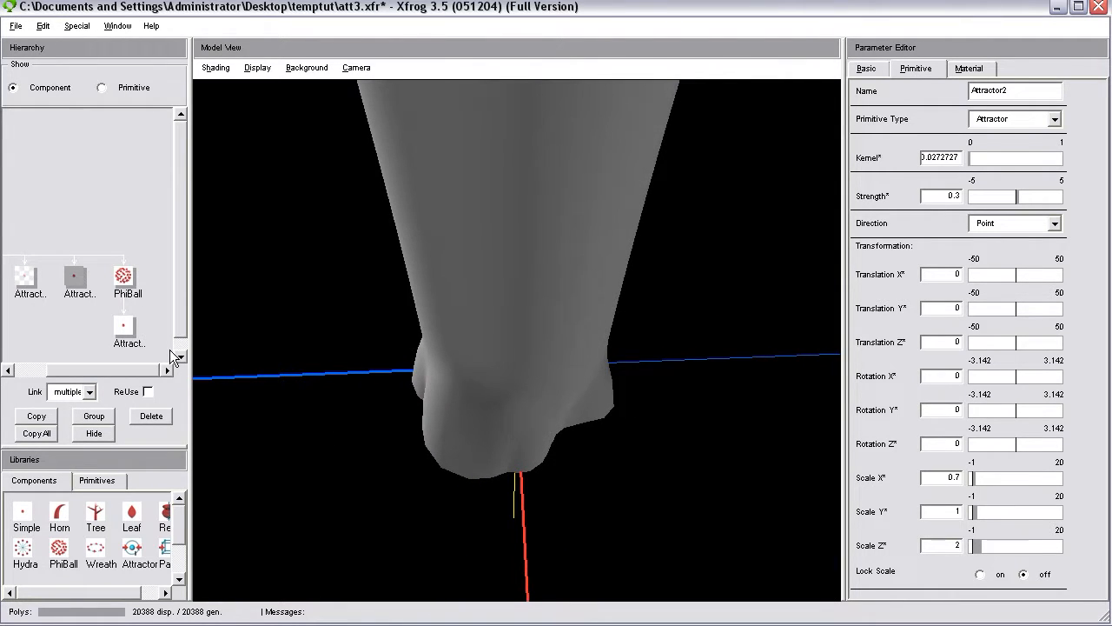
Unhide Attractor1 and change its primitive type to Sphere.
click(25, 276)
click(95, 433)
drag(377, 387, 426, 404)
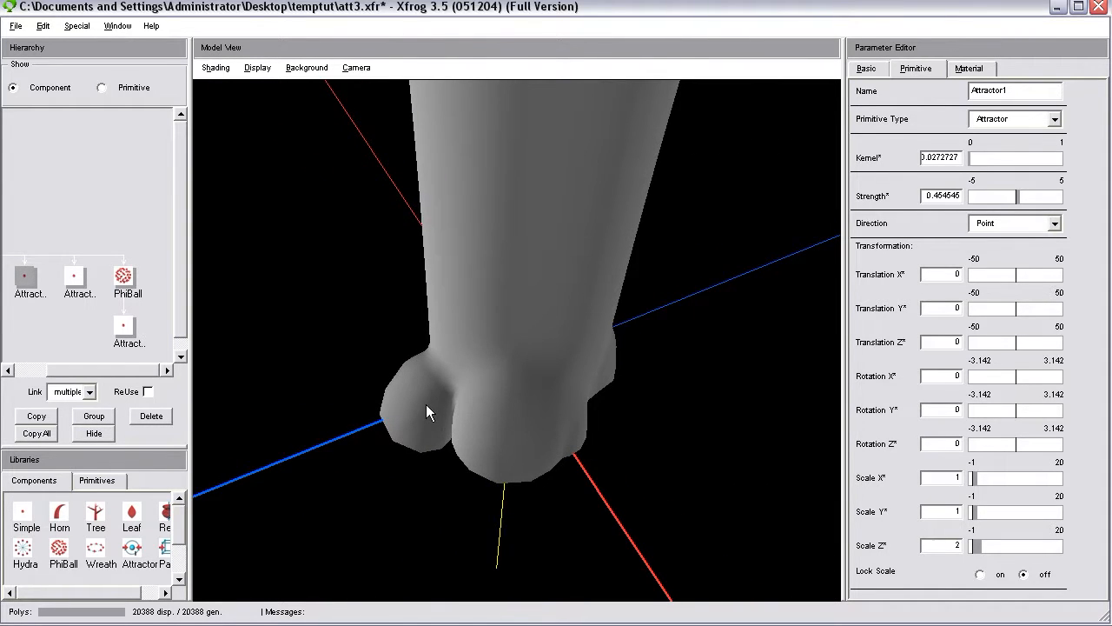
click(1014, 119)
scroll(1068, 193, up, 1)
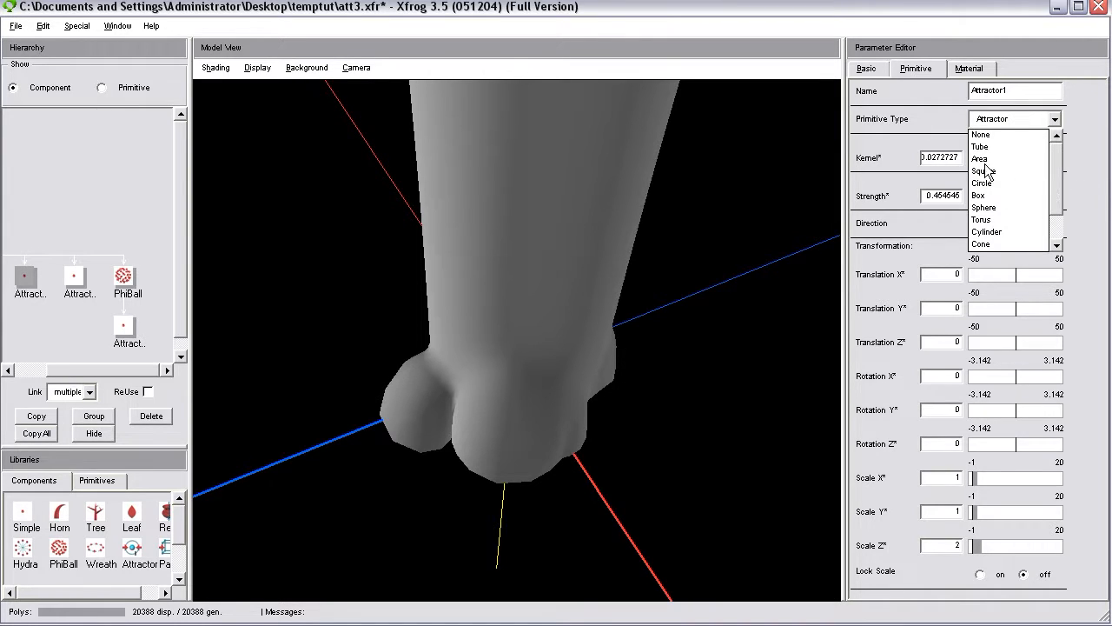
click(986, 208)
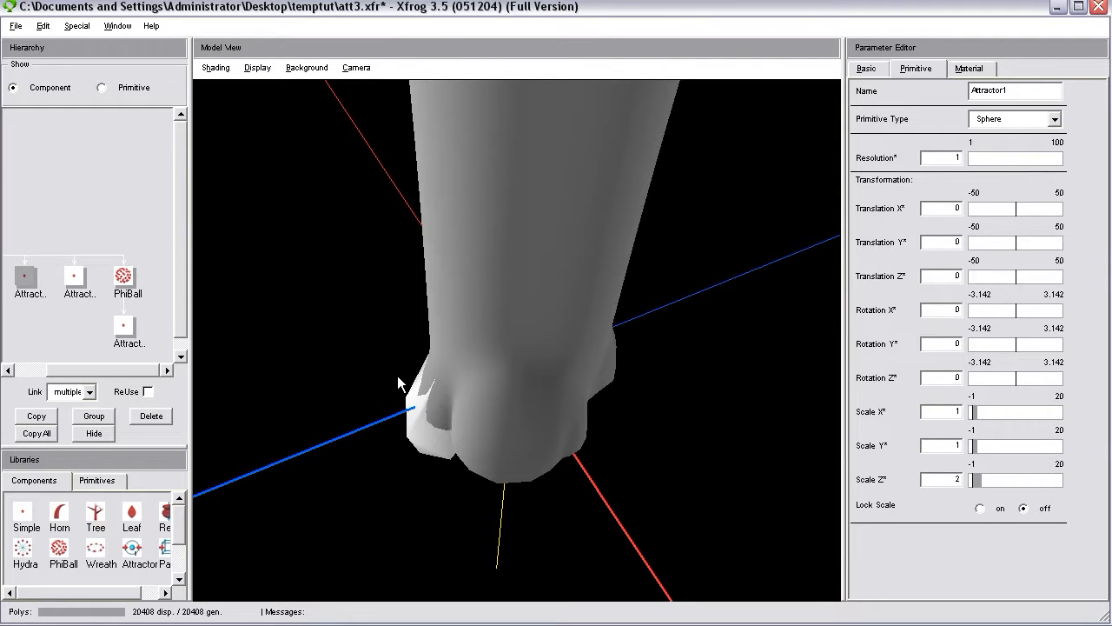
Set Attractor1's Translation X to about 0.45, Translation Y to 1 and Rotation Y to about 0.057.
click(862, 70)
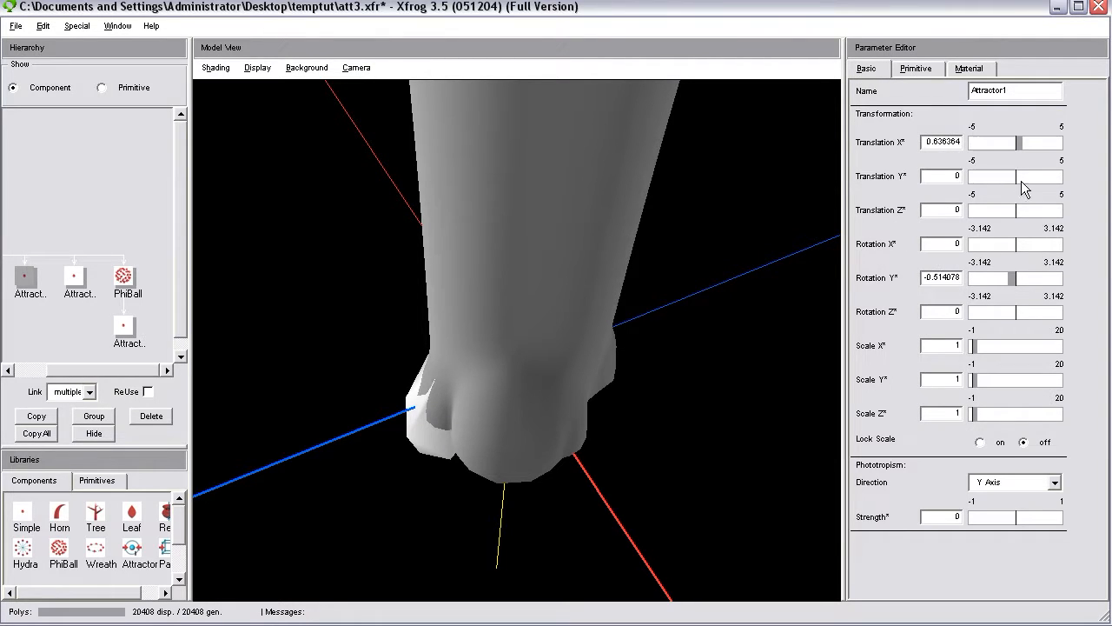
drag(1016, 181, 1024, 180)
click(1016, 276)
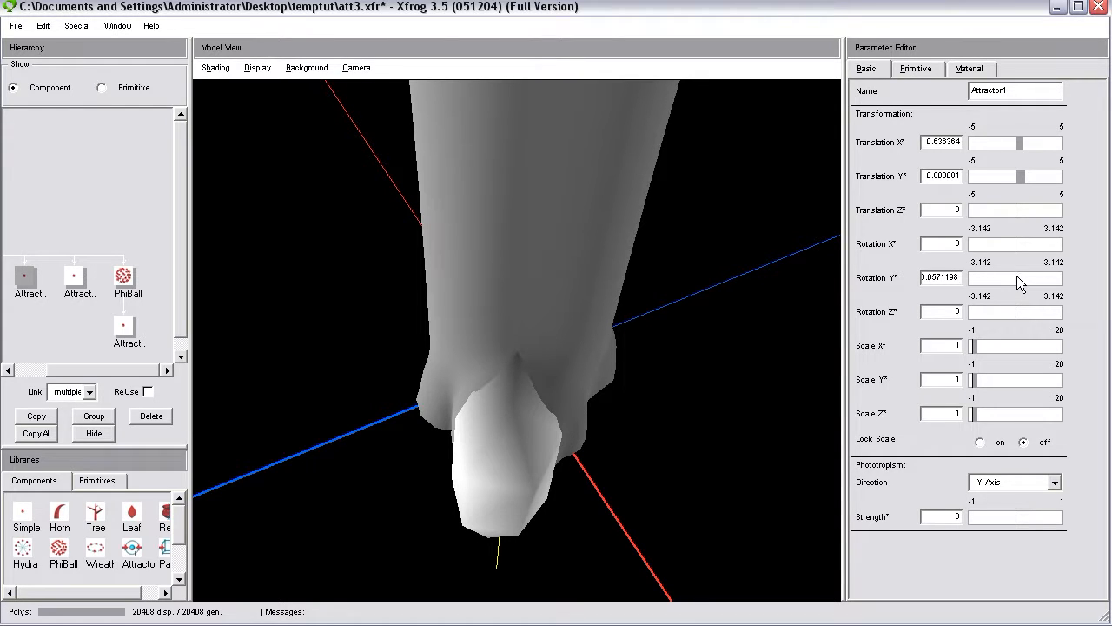
drag(743, 349, 653, 428)
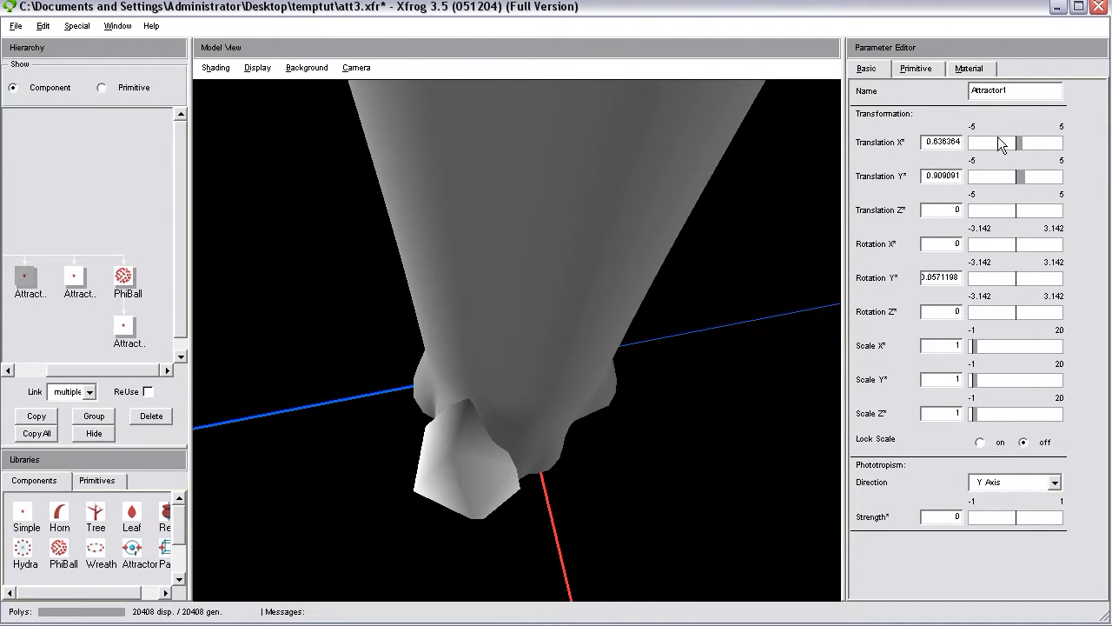
click(1021, 146)
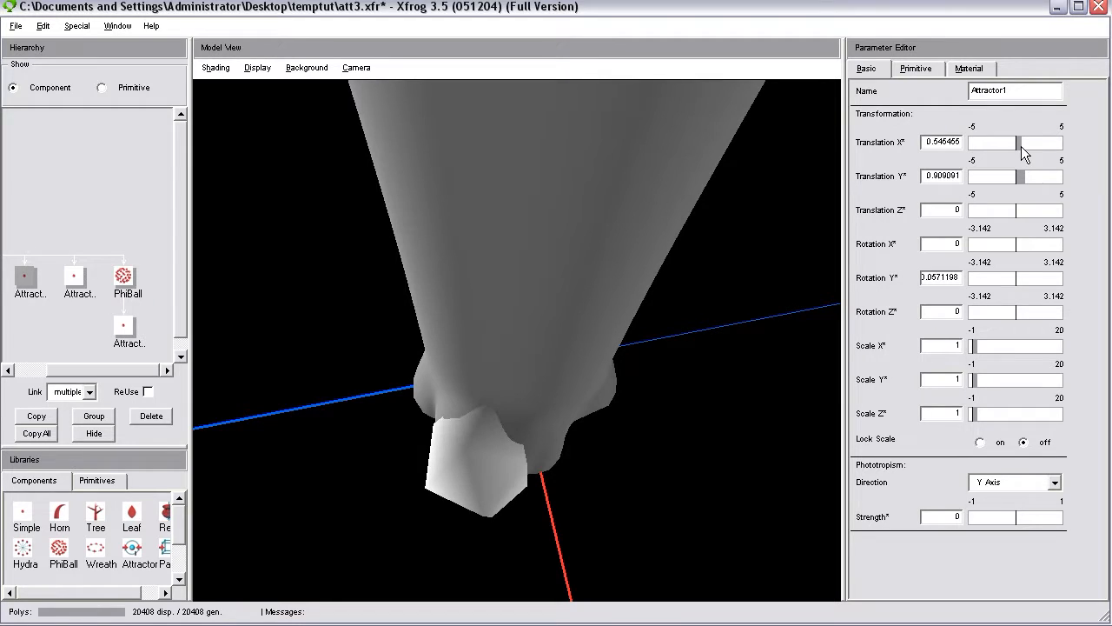
click(1021, 146)
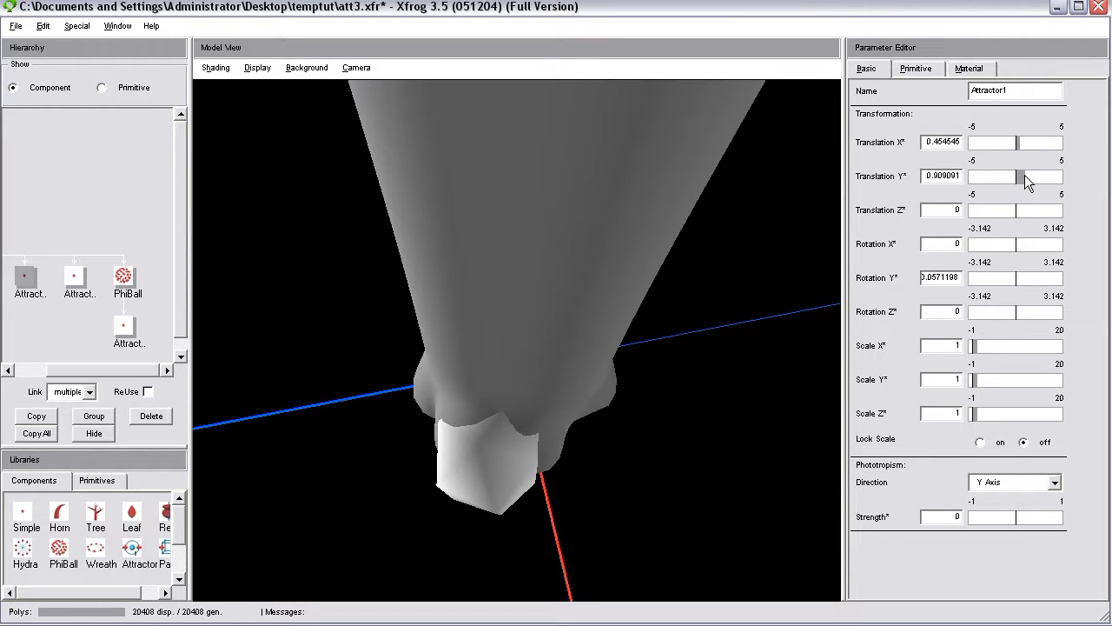
click(1027, 180)
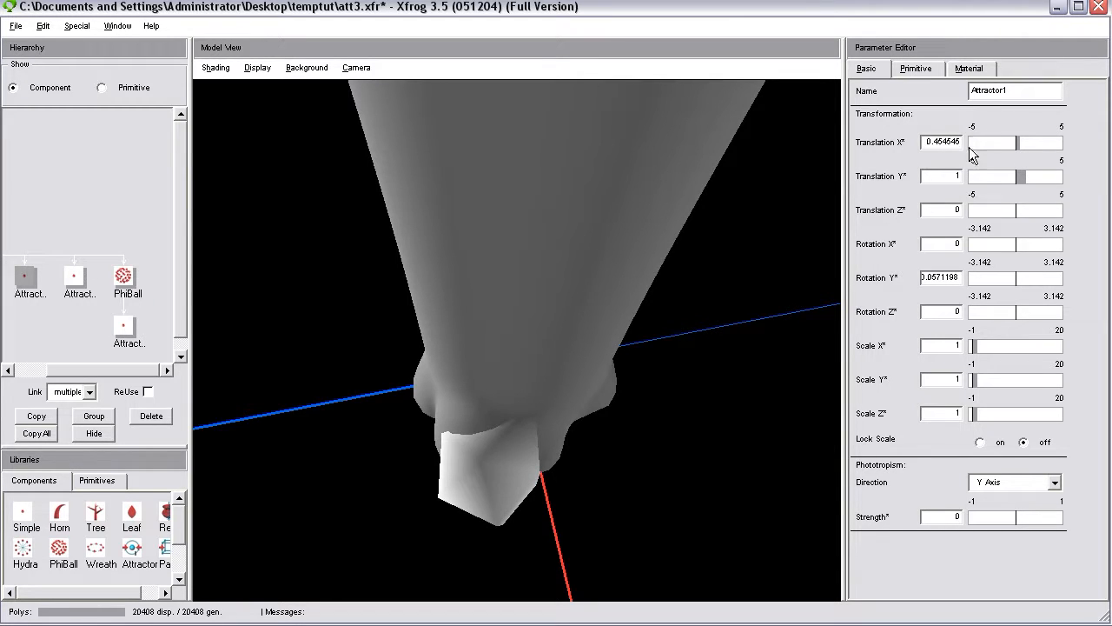
Change Attractor1's primitive type back to Attractor and inspect the resulting flare at the trunk base.
click(920, 72)
click(992, 120)
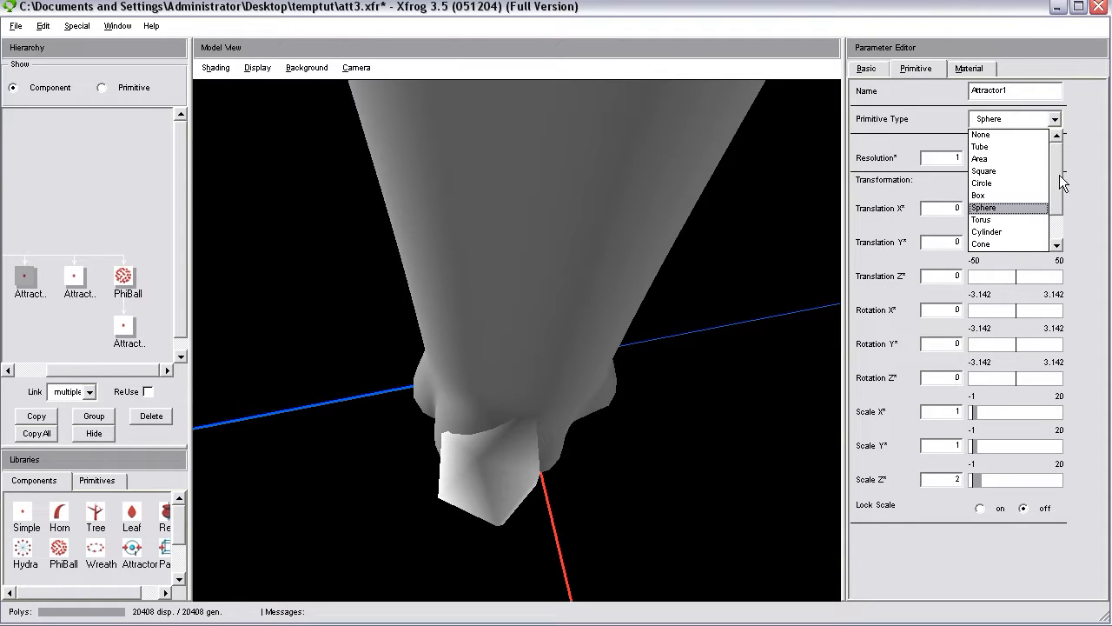
drag(1059, 175, 1059, 209)
click(1000, 221)
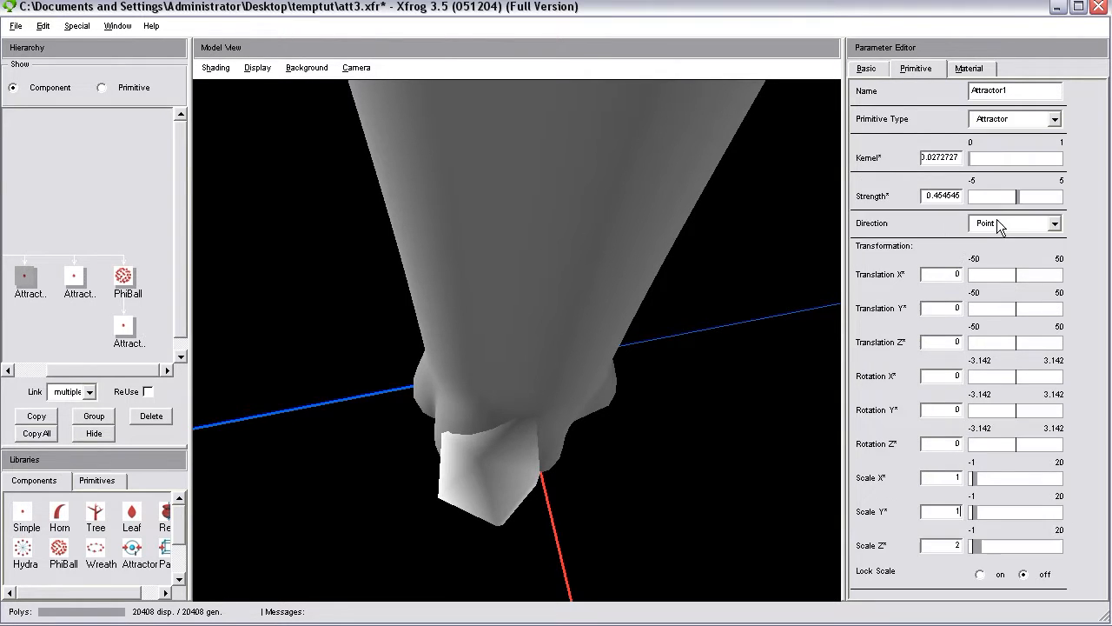
drag(630, 462, 529, 496)
drag(520, 423, 538, 470)
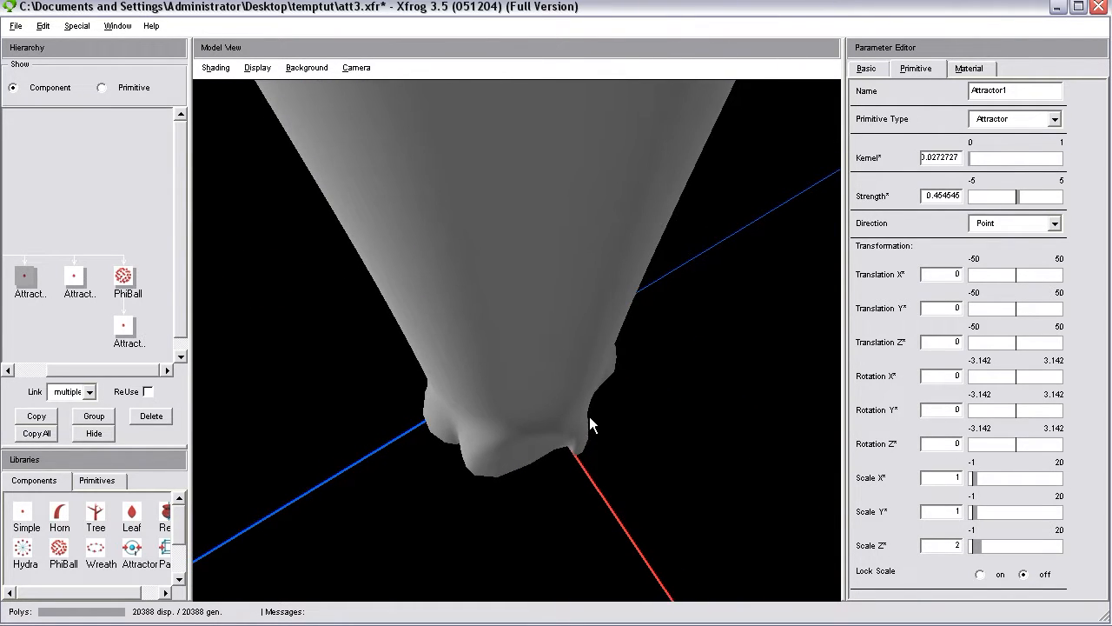
Reduce Attractor1's strength to about 0.36 and set its primitive Scale X and Scale Y to 0.7.
drag(1021, 200, 1017, 200)
drag(636, 390, 591, 374)
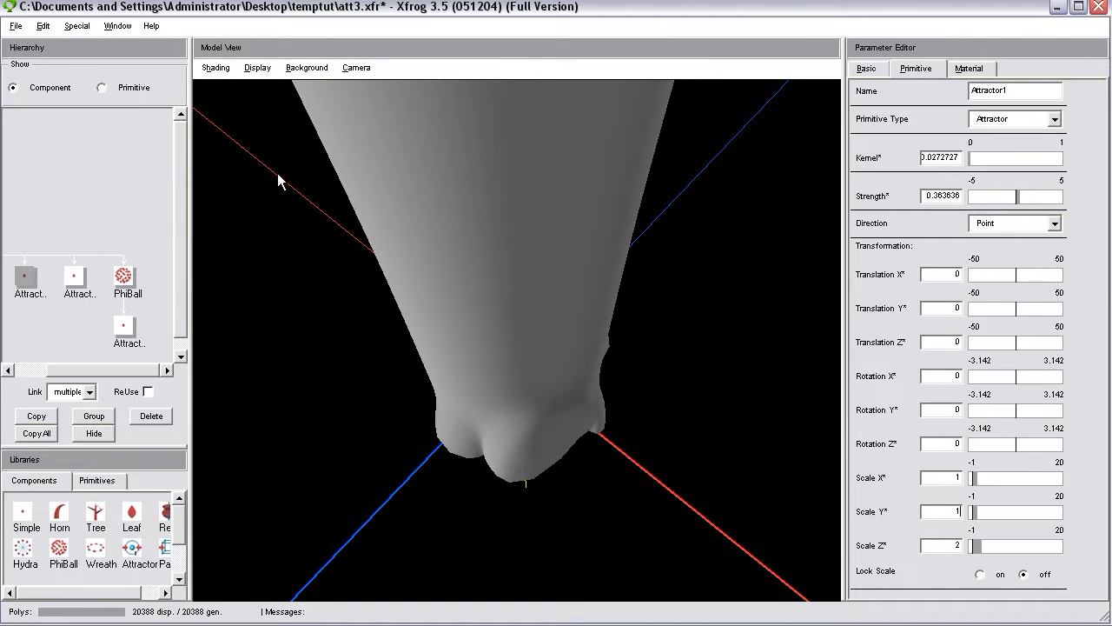
drag(947, 476, 971, 479)
double_click(951, 510)
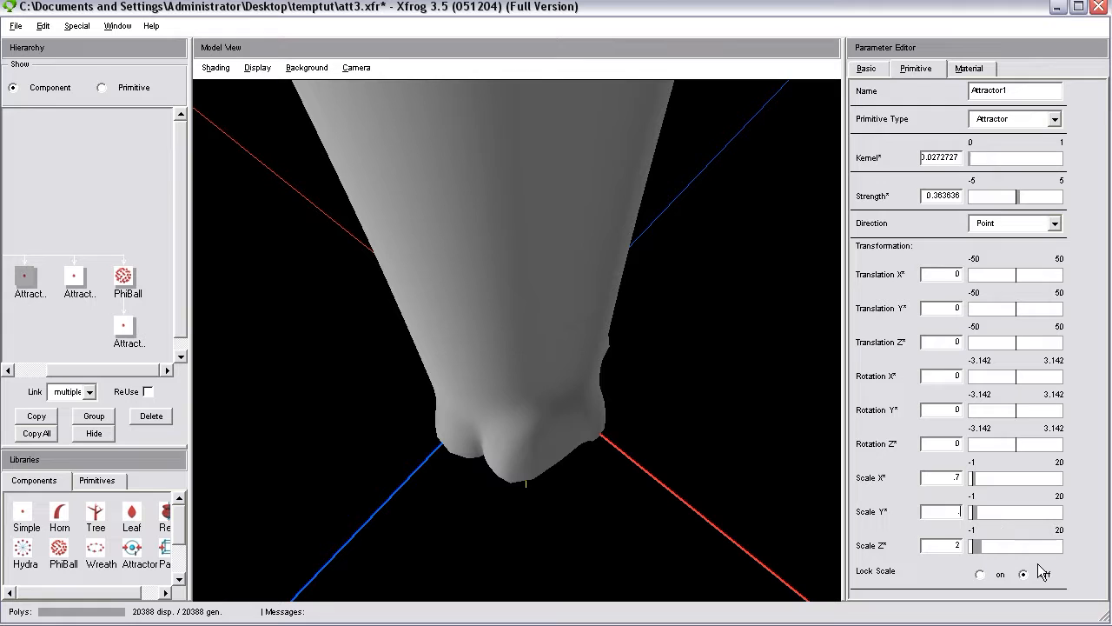
drag(826, 501, 653, 452)
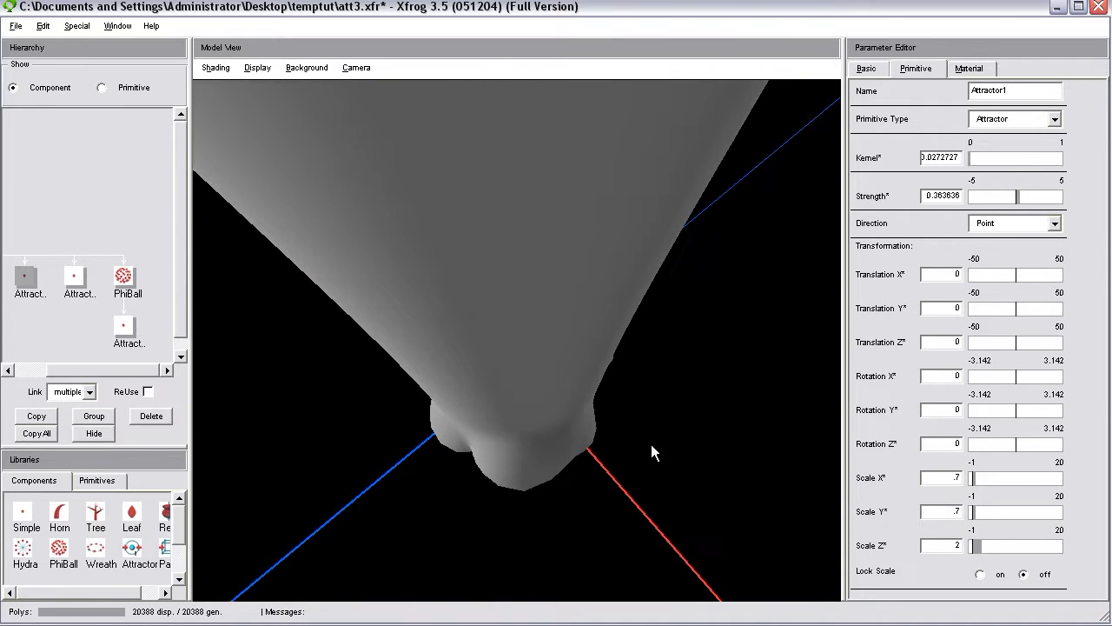
Try Attractor1 at strength 2 with Translation Y at about 0.91, and return Translation Y to 1.
drag(1018, 198, 1035, 208)
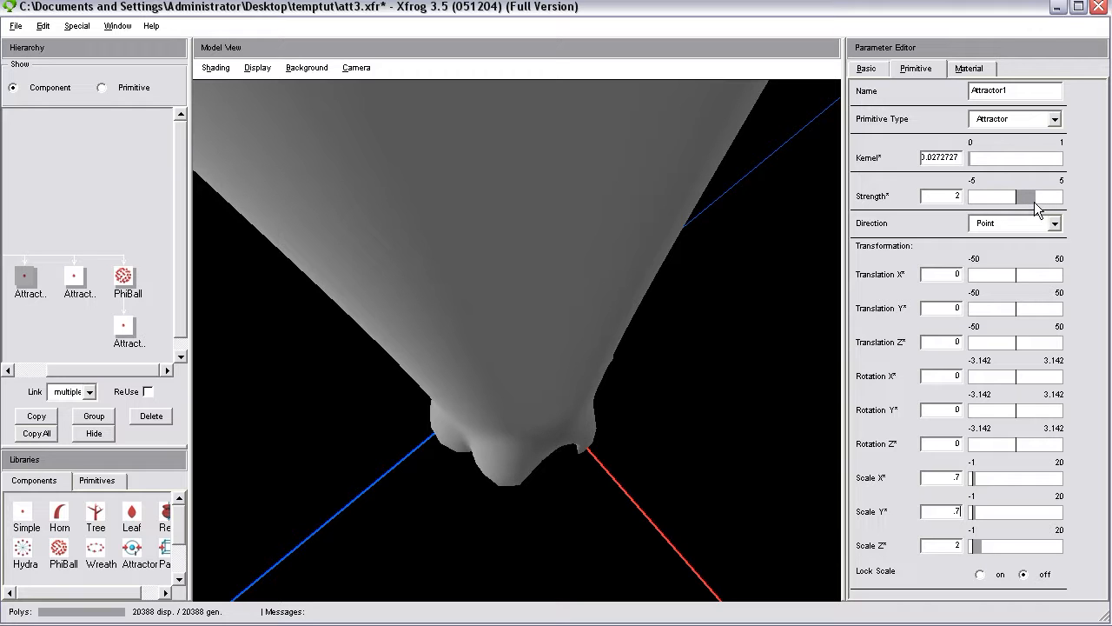
click(880, 68)
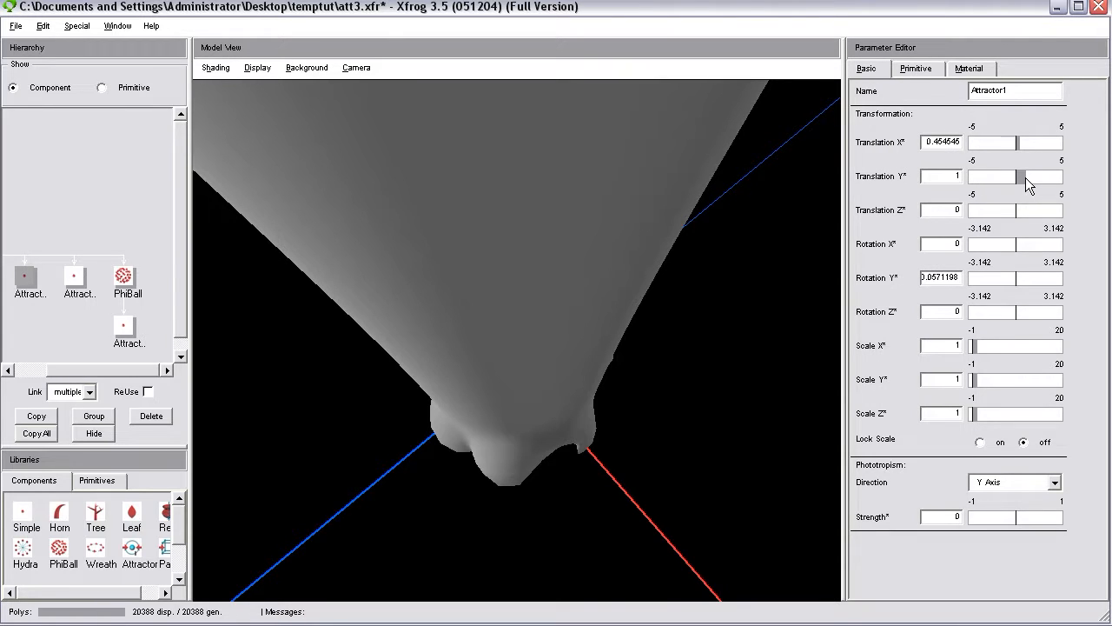
click(1026, 178)
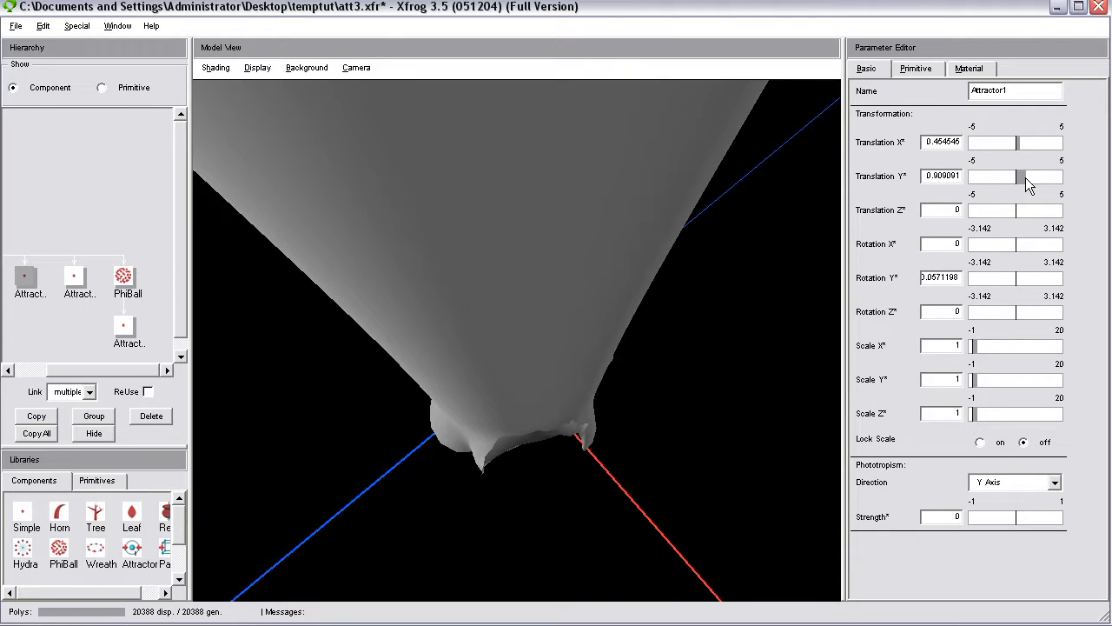
click(1025, 177)
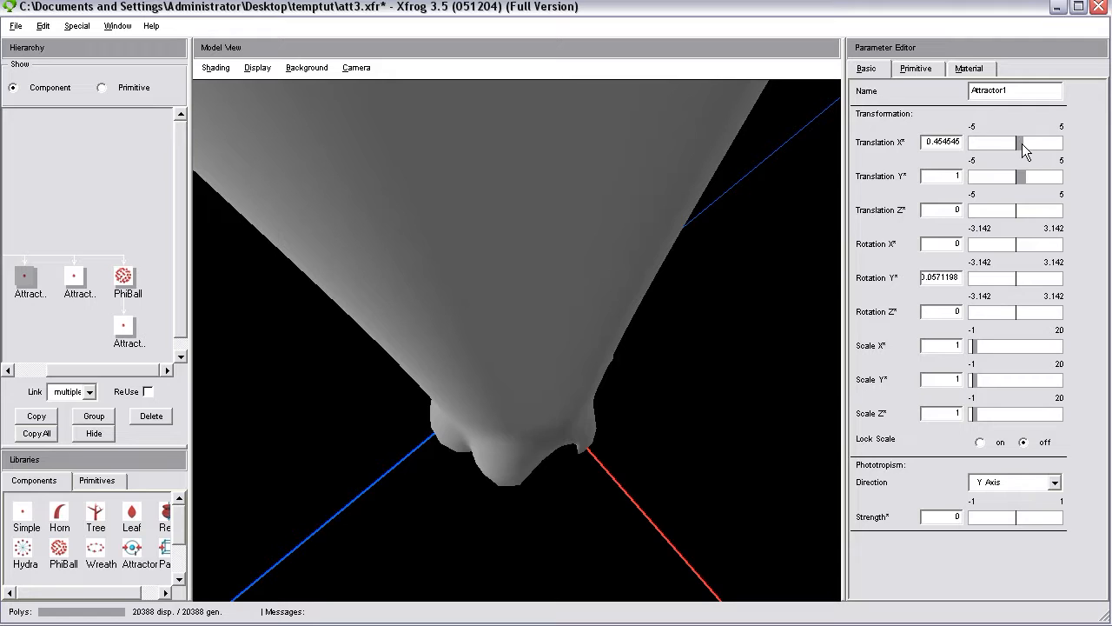
Set Attractor1's Translation X to about 0.36, trying about 0.73 first.
click(1023, 143)
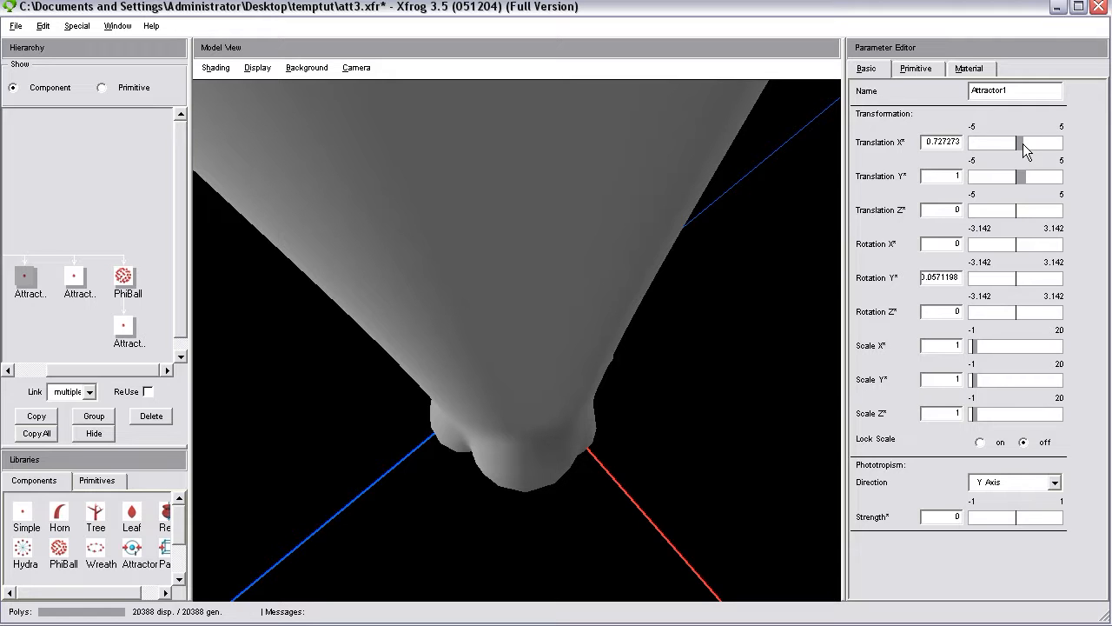
click(1023, 144)
drag(1023, 144, 1019, 143)
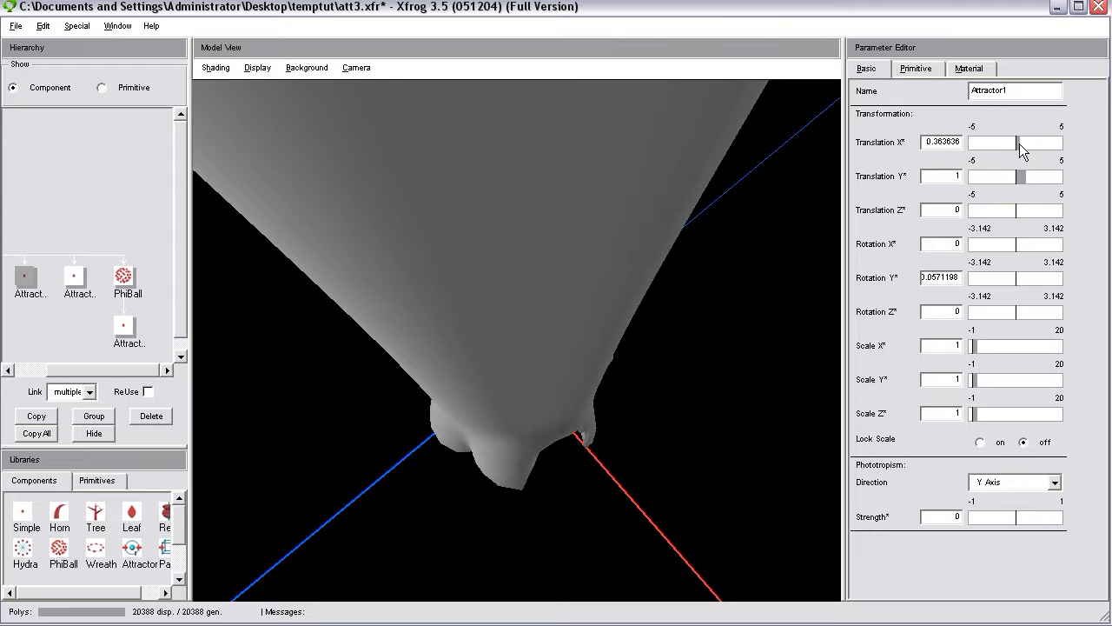
Set Attractor1's strength to 1 to soften the root flare at the trunk base.
drag(776, 405, 781, 264)
click(931, 67)
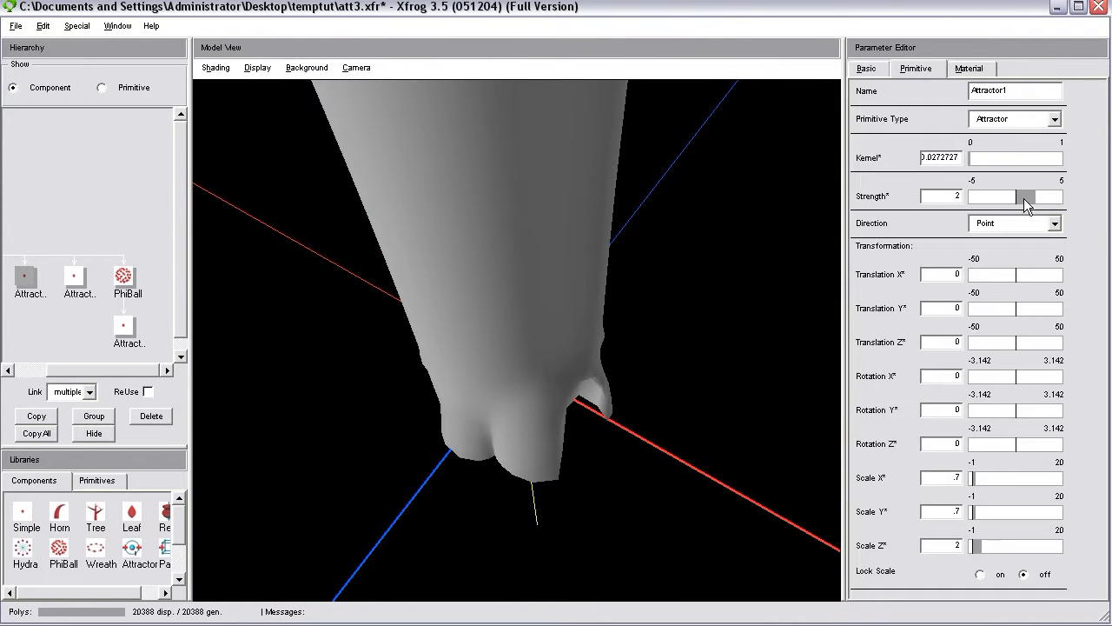
drag(1033, 203, 1026, 203)
Inspect the root flares around the trunk base from several sides and look through the model display options.
drag(691, 463, 479, 401)
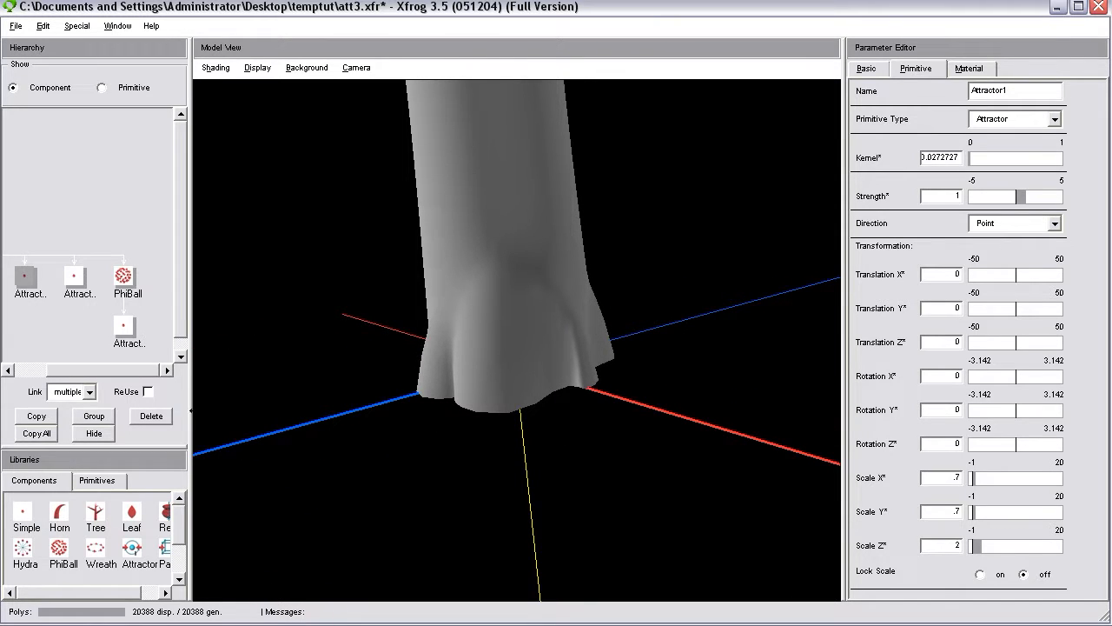
mouse_move(149, 368)
mouse_down()
mouse_move(65, 375)
mouse_move(136, 360)
mouse_up()
drag(597, 254, 553, 375)
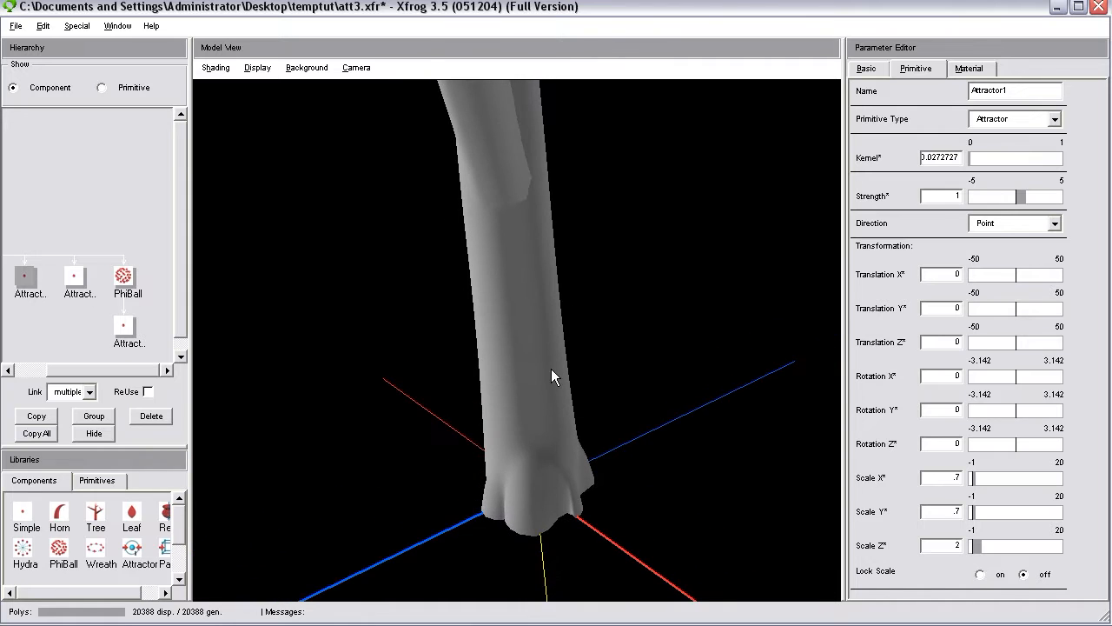
drag(614, 522, 370, 479)
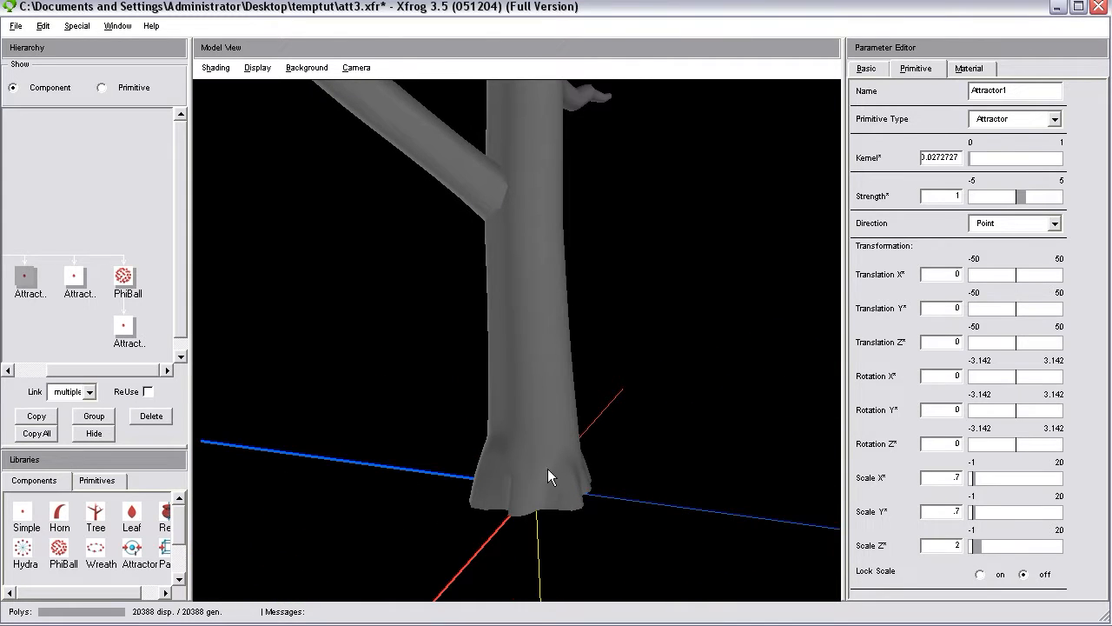
drag(533, 504, 517, 387)
drag(644, 502, 480, 473)
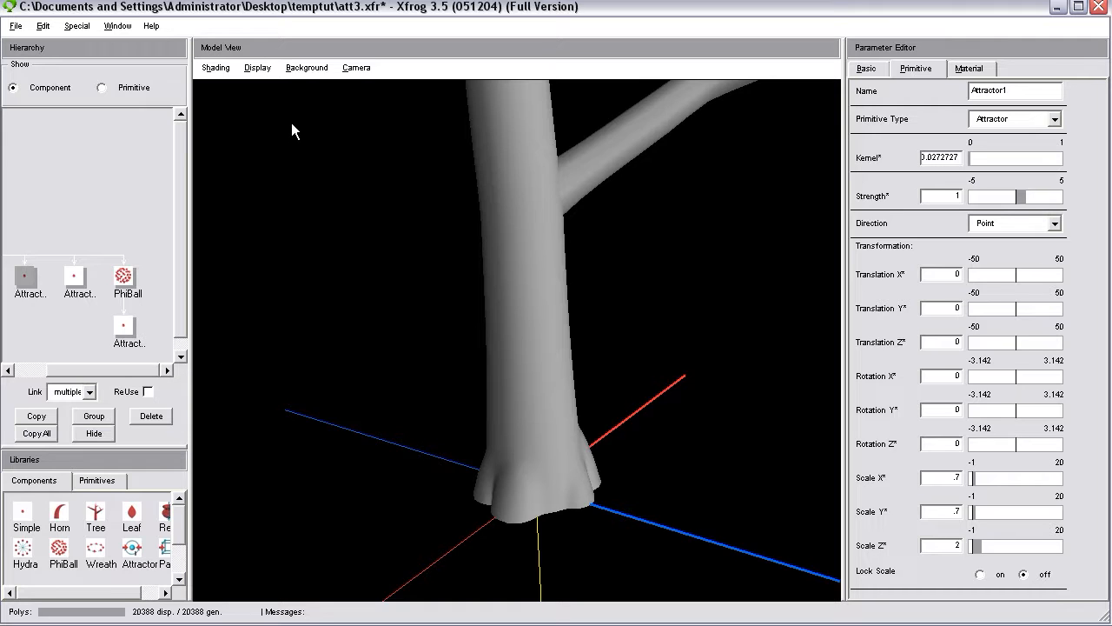
click(257, 68)
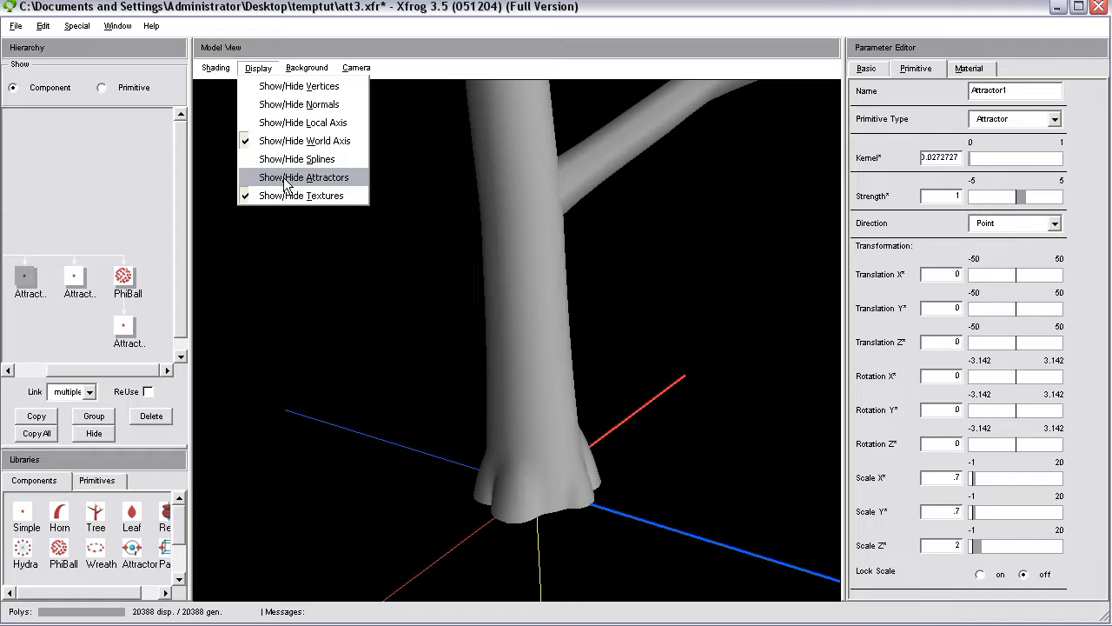
click(258, 17)
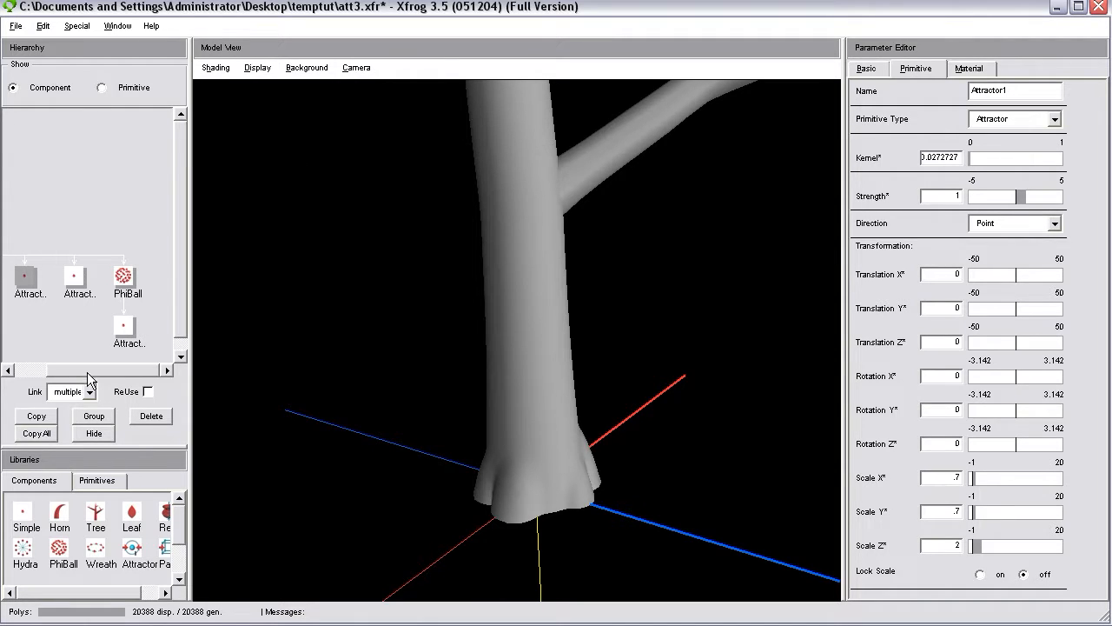
Review the Tree, FFD and attractor components in the hierarchy and examine how the flares blend into the trunk from different angles.
drag(87, 372, 25, 371)
click(22, 276)
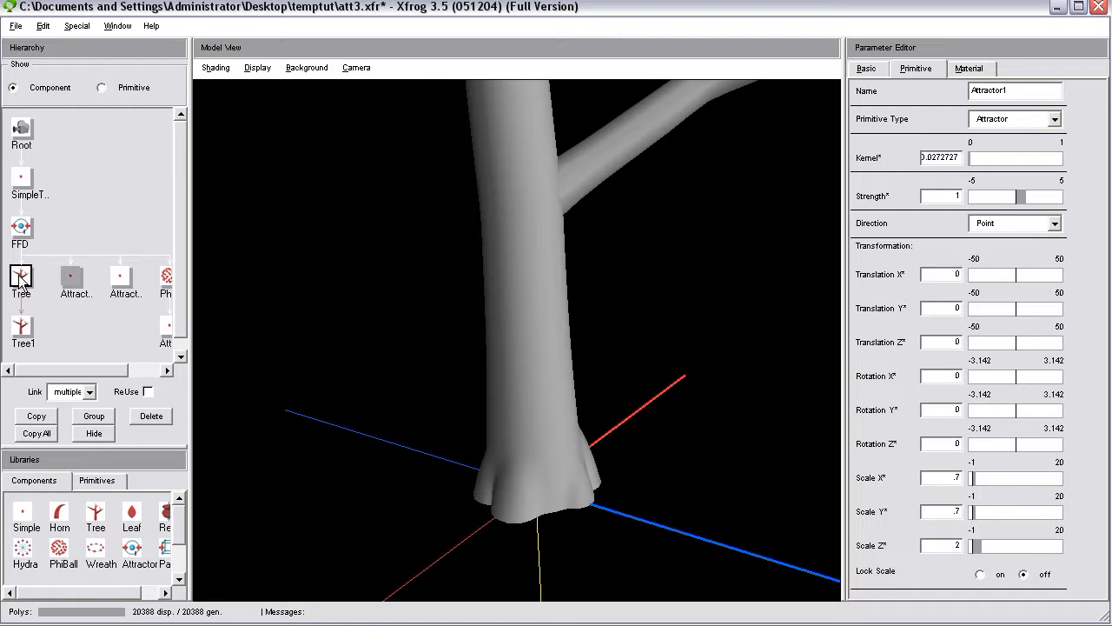
click(21, 230)
drag(181, 530, 179, 542)
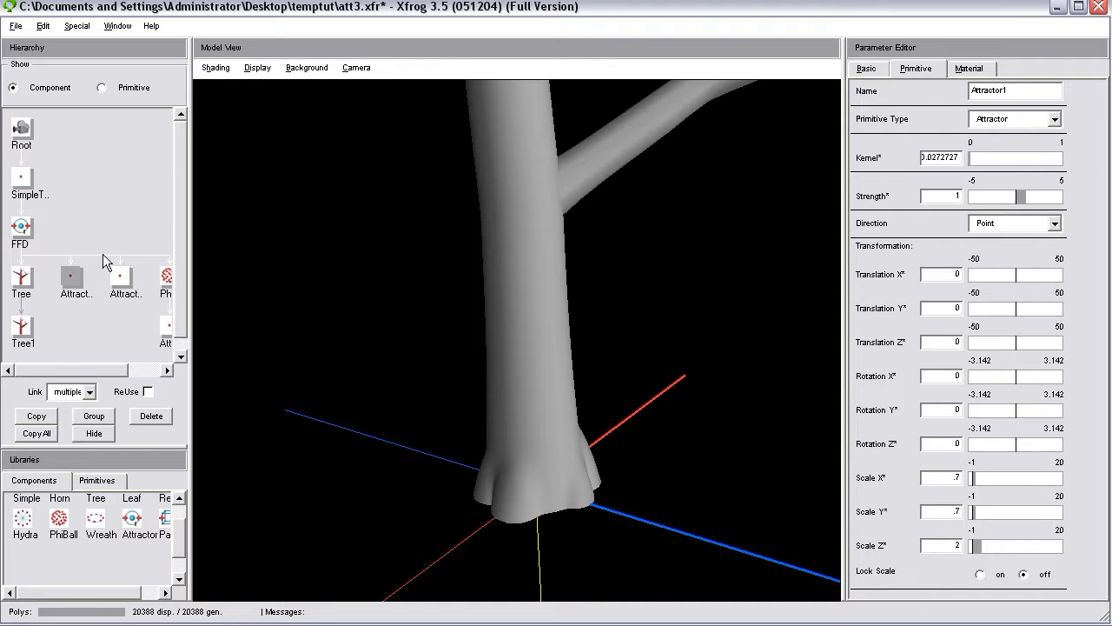
mouse_move(527, 497)
mouse_down()
mouse_move(556, 530)
mouse_move(664, 533)
mouse_move(411, 511)
mouse_move(522, 509)
mouse_up()
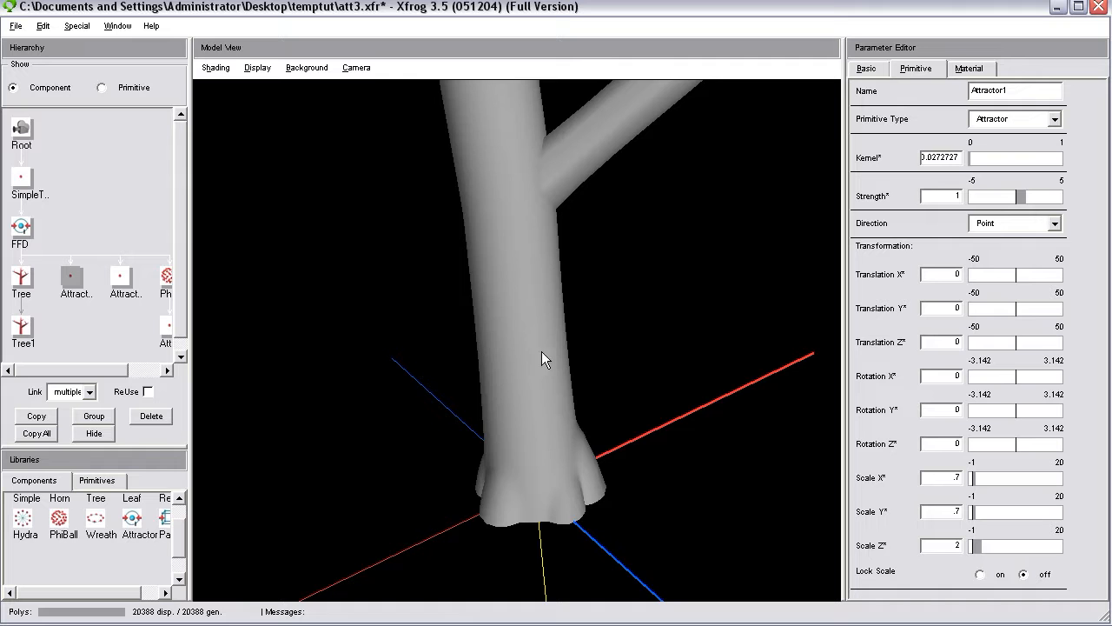
drag(459, 497, 543, 471)
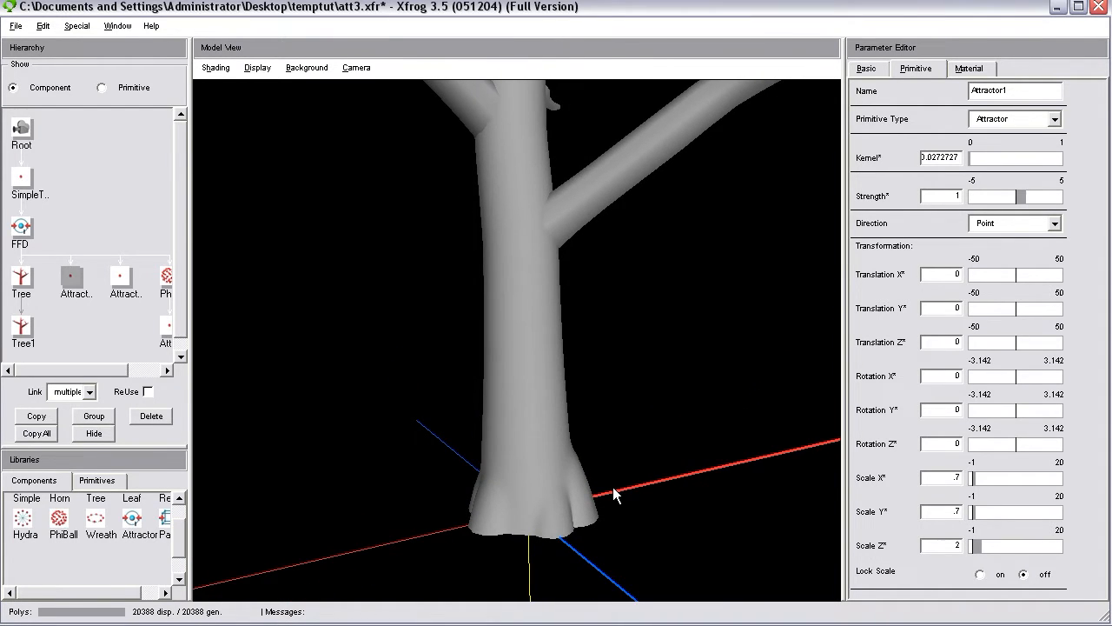
drag(613, 490, 455, 508)
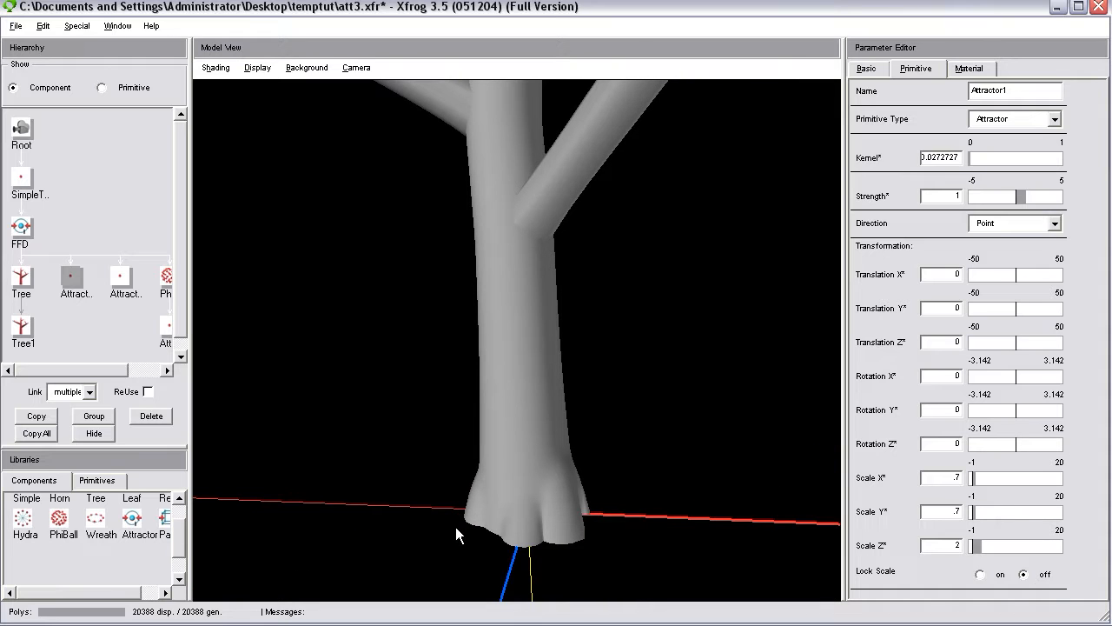
drag(455, 526, 523, 405)
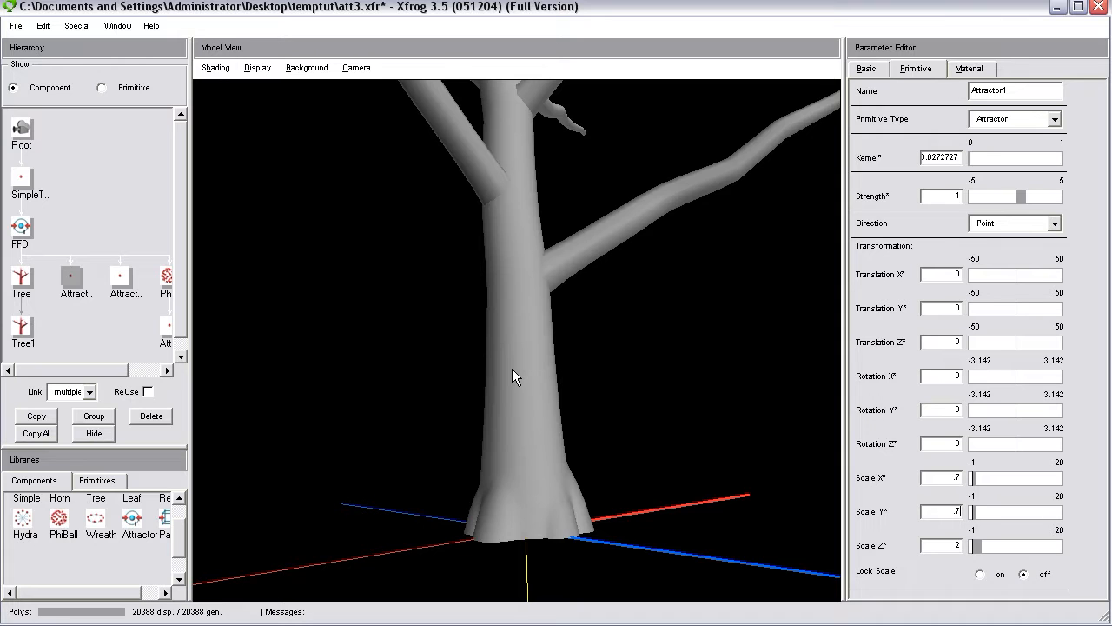
drag(519, 358, 515, 466)
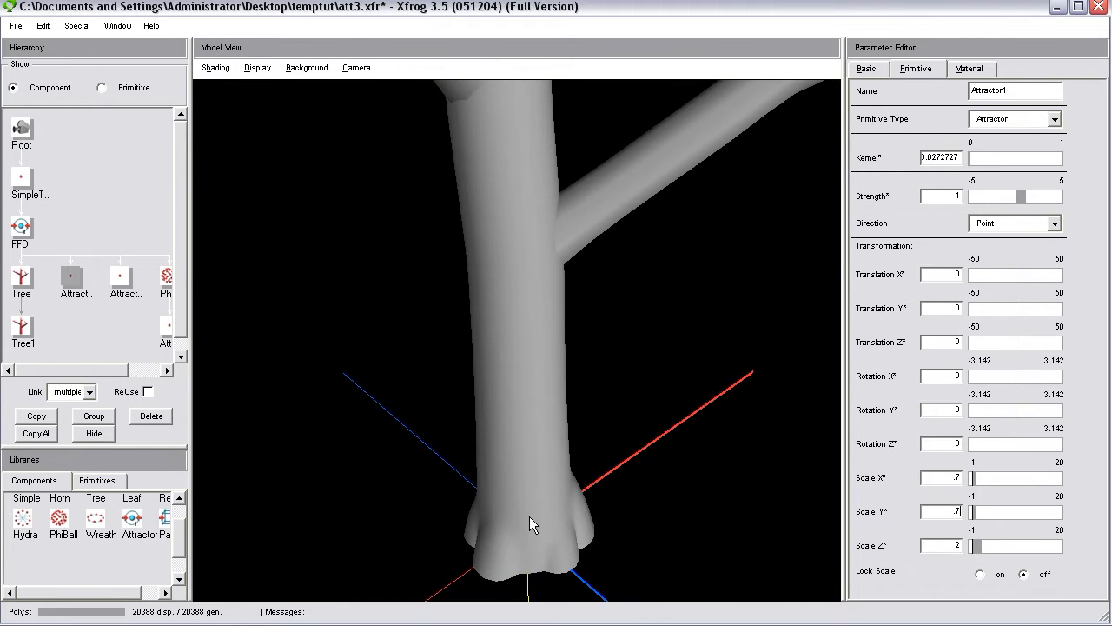